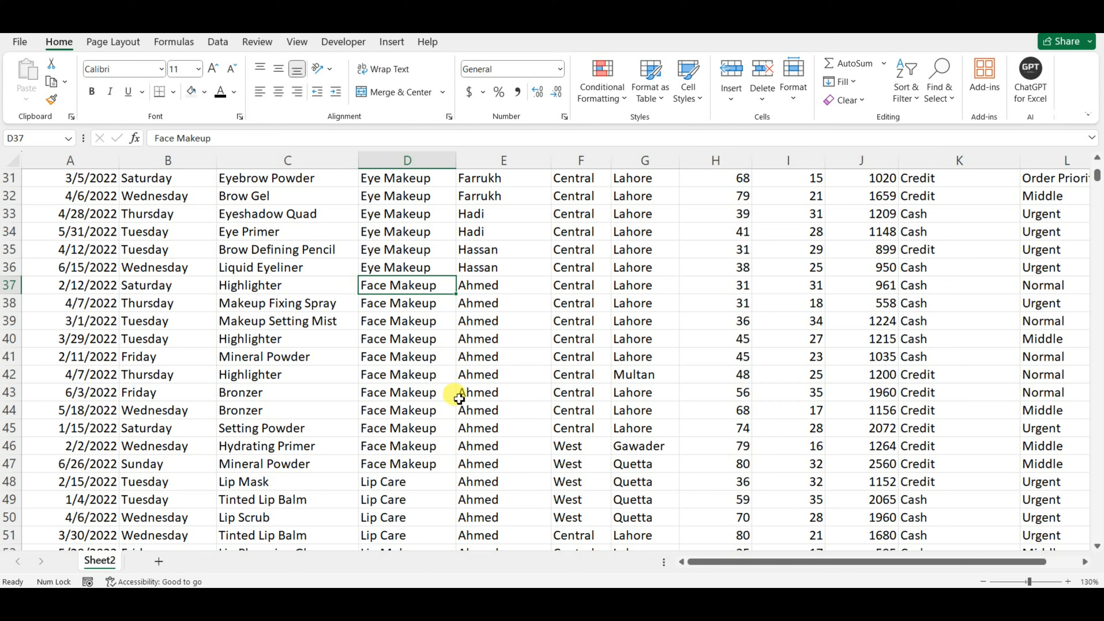
- Create a PivotTable on a new worksheet from the sales data range Sheet2!$A$1:$L$1853
left_click(307, 331)
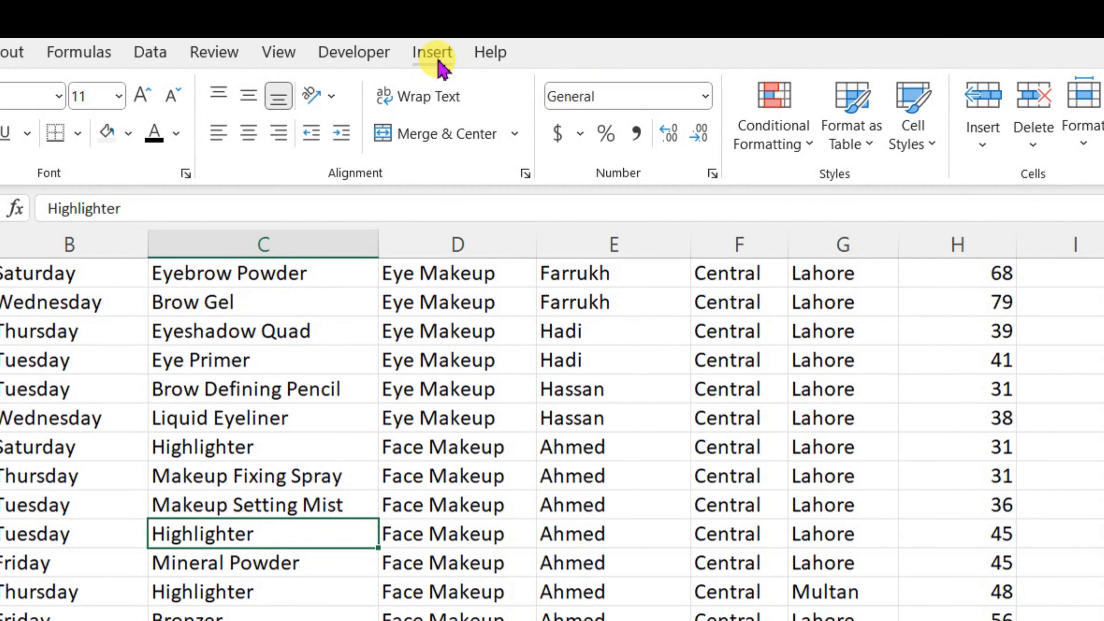
left_click(394, 48)
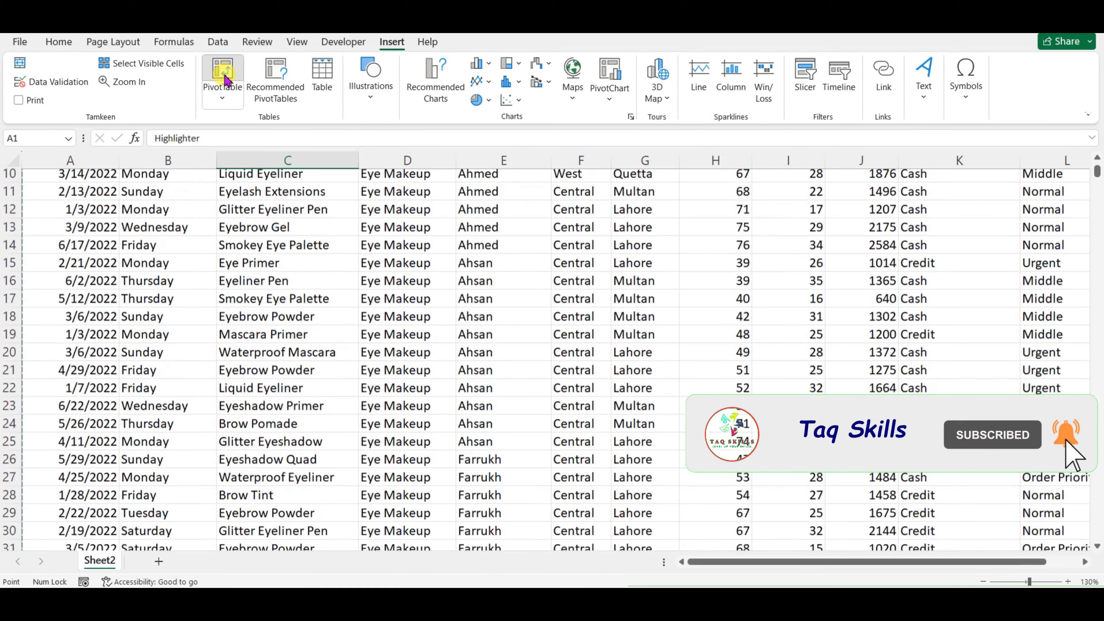
left_click(223, 78)
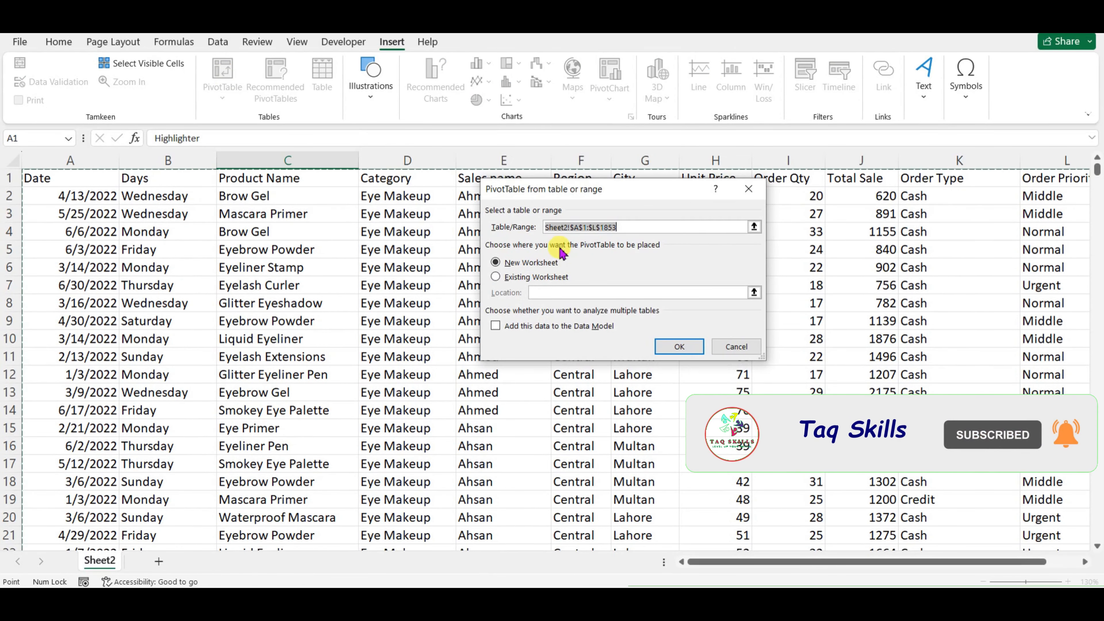
left_click_drag(639, 197, 622, 195)
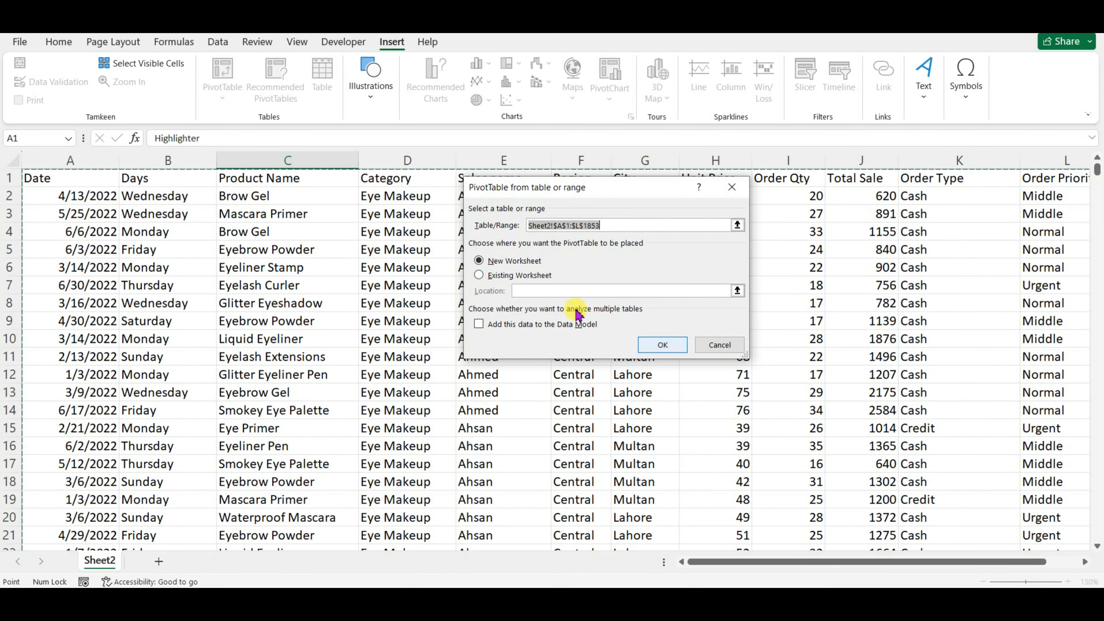
left_click(658, 344)
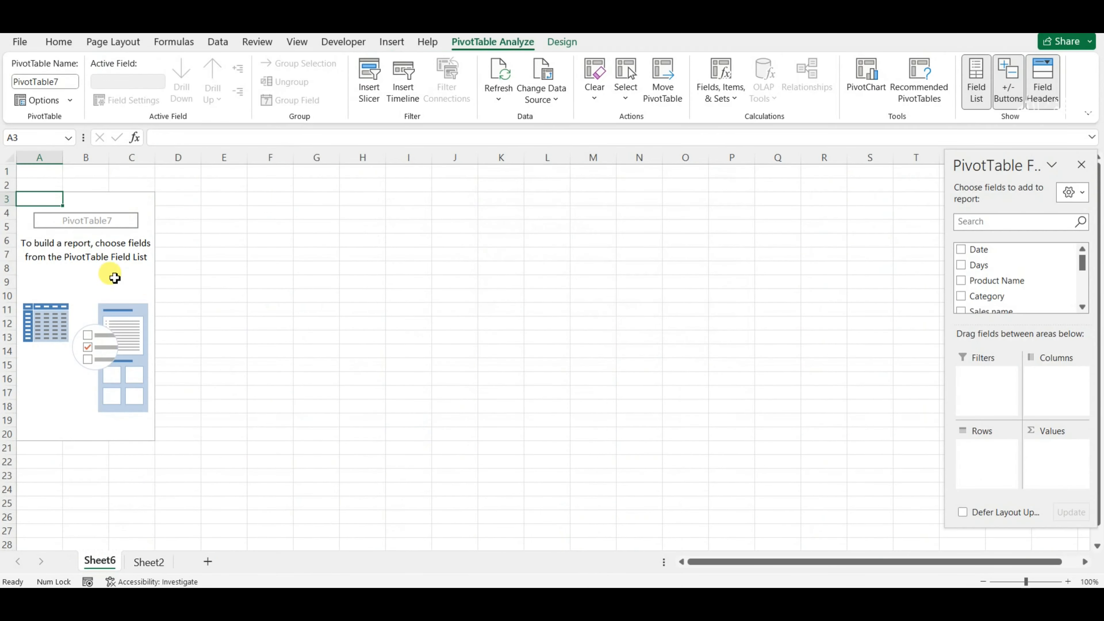
- Add Sales name as the PivotTable's row field and Order Qty as its value field
left_click(89, 267)
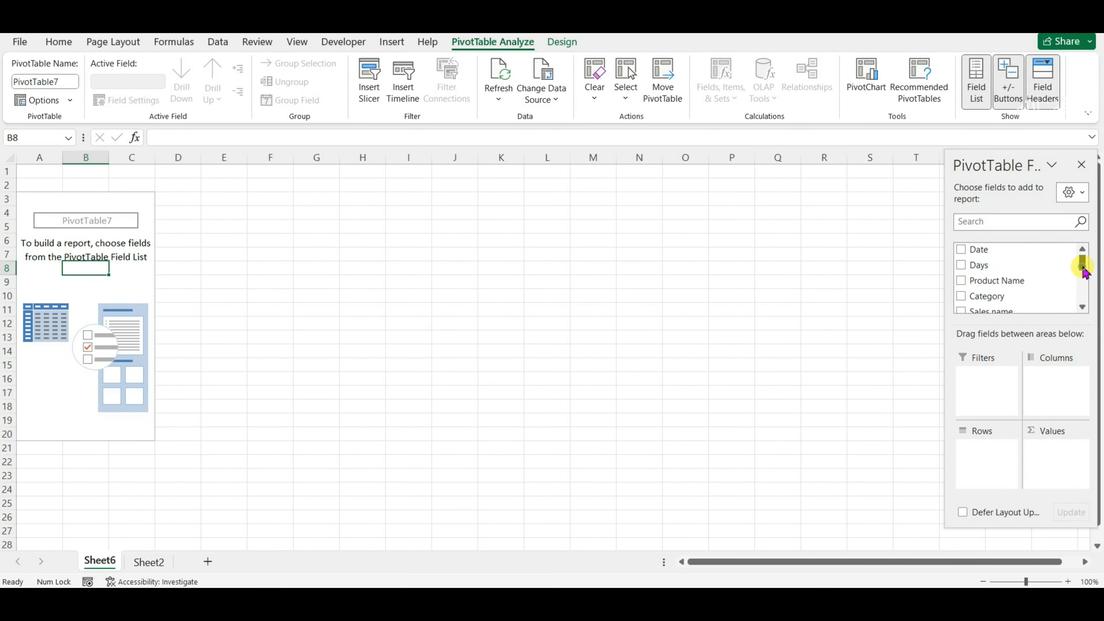
left_click(1082, 307)
left_click_drag(1004, 294, 991, 465)
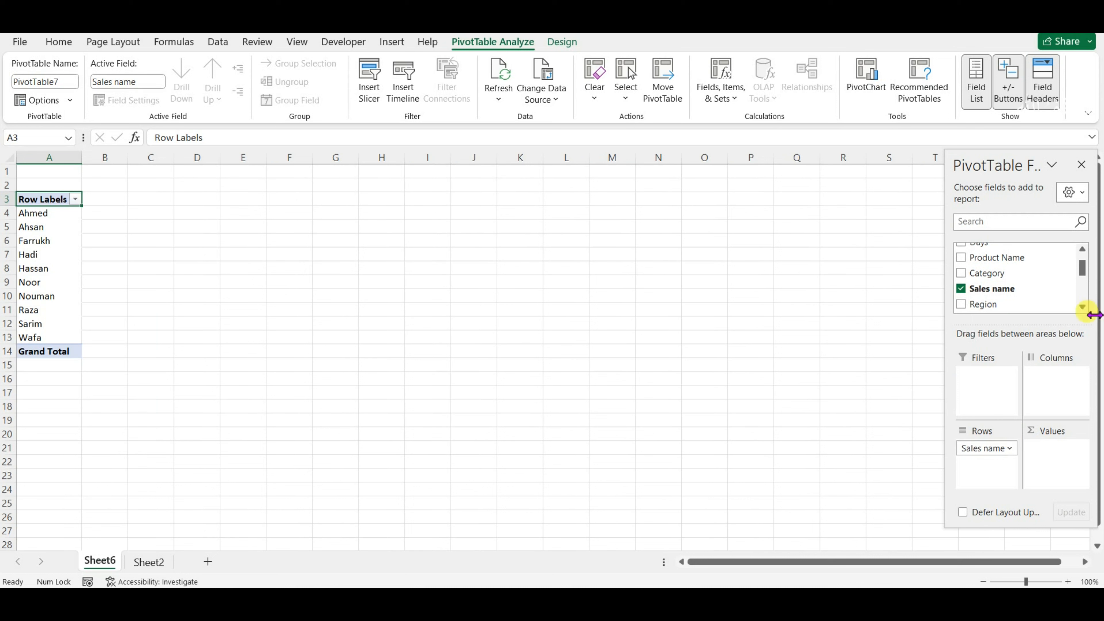
left_click(1082, 306)
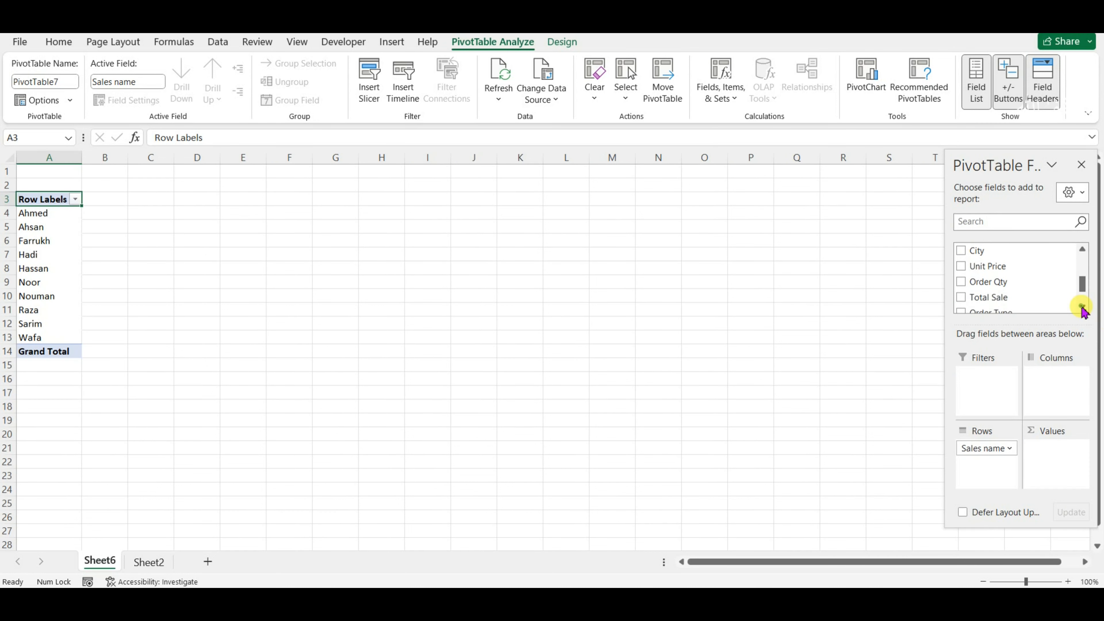
left_click_drag(988, 283, 1054, 463)
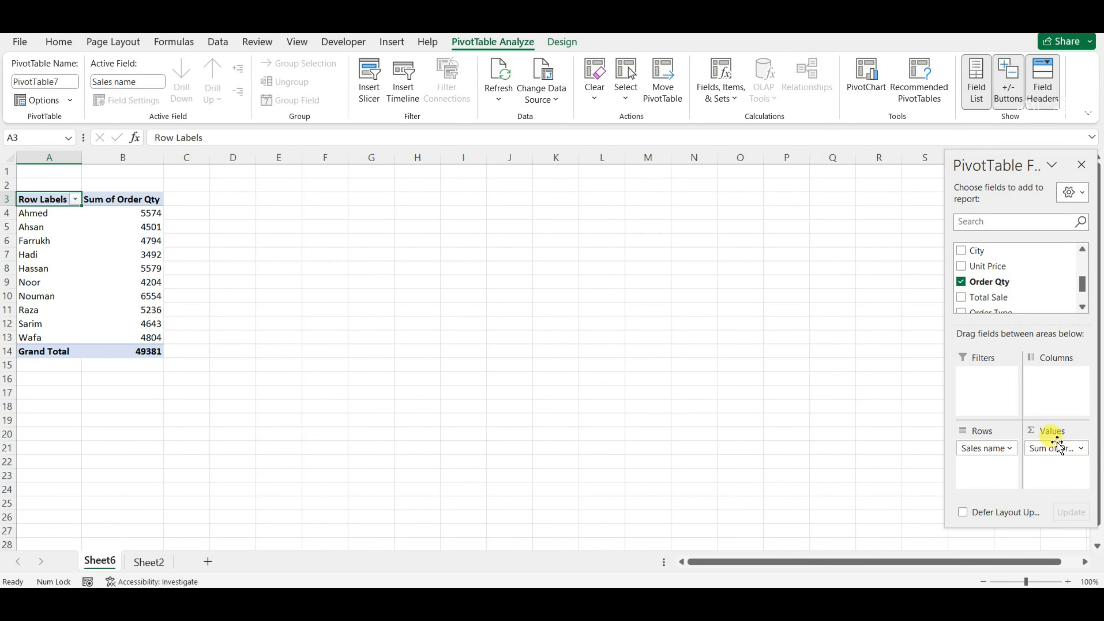
- Open the value field settings for Order Qty and confirm Sum as the summary calculation
left_click(1084, 448)
left_click(1043, 431)
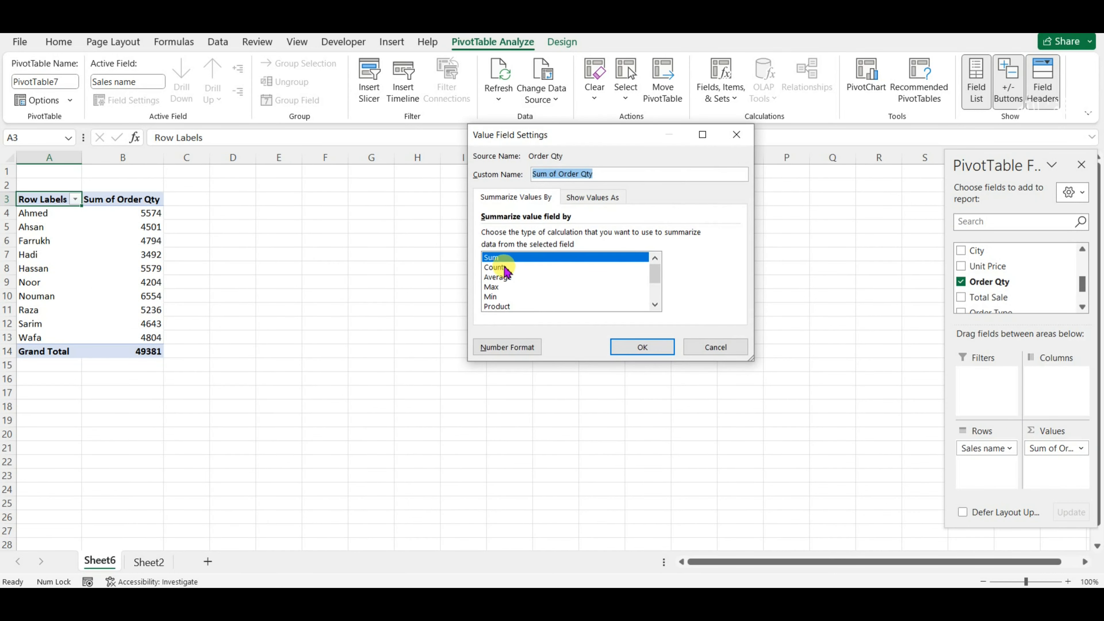
left_click(644, 350)
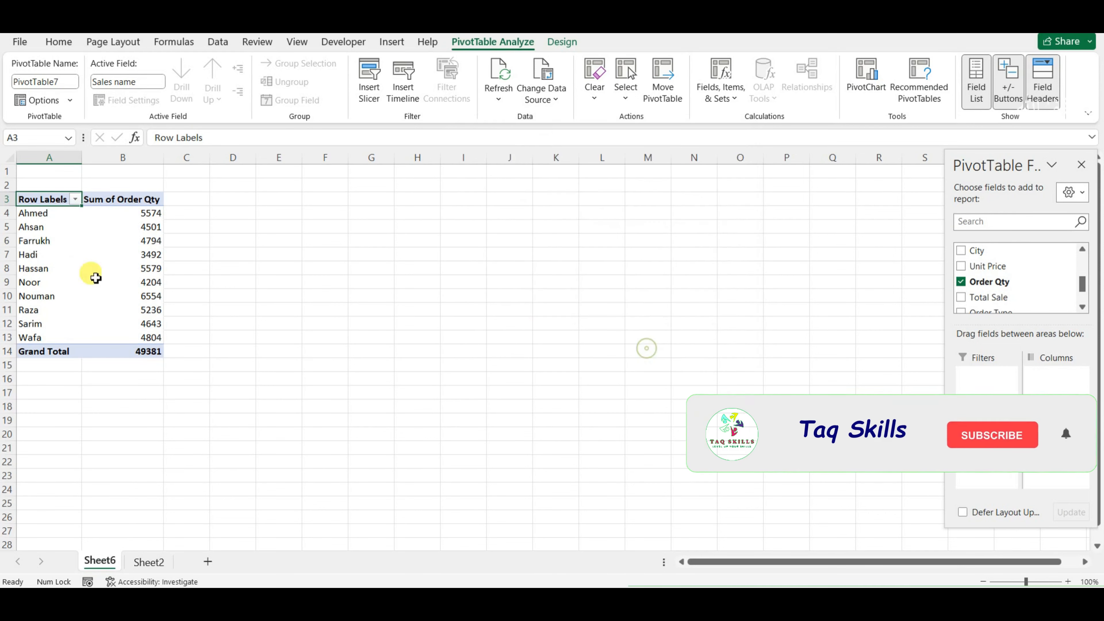
left_click(130, 268)
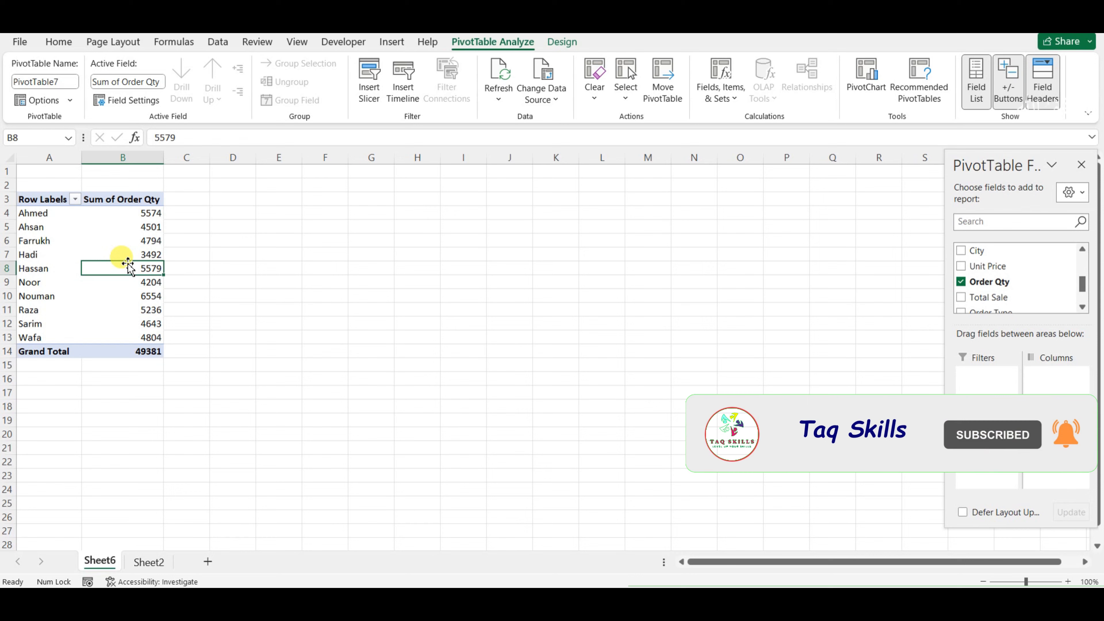
- Copy the last twelve data rows on Sheet2, from row 1842 to row 1853 across columns A to L
left_click(149, 562)
key("ctrl+Down")
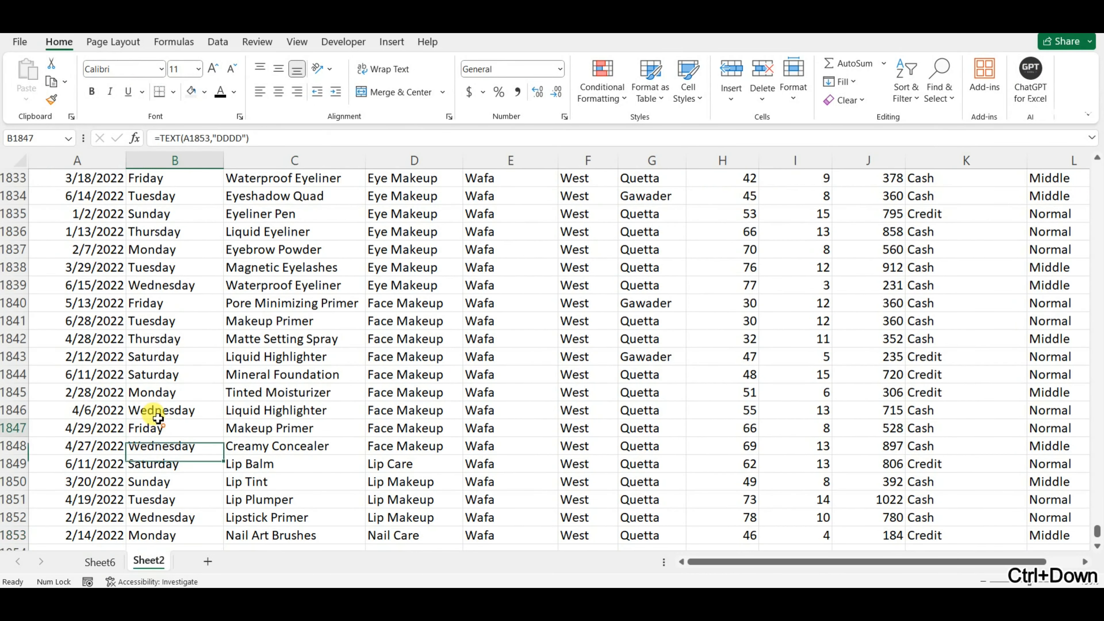
right_click(156, 418)
scroll(156, 415, "down", 2)
left_click(115, 380)
scroll(69, 309, "up", 2)
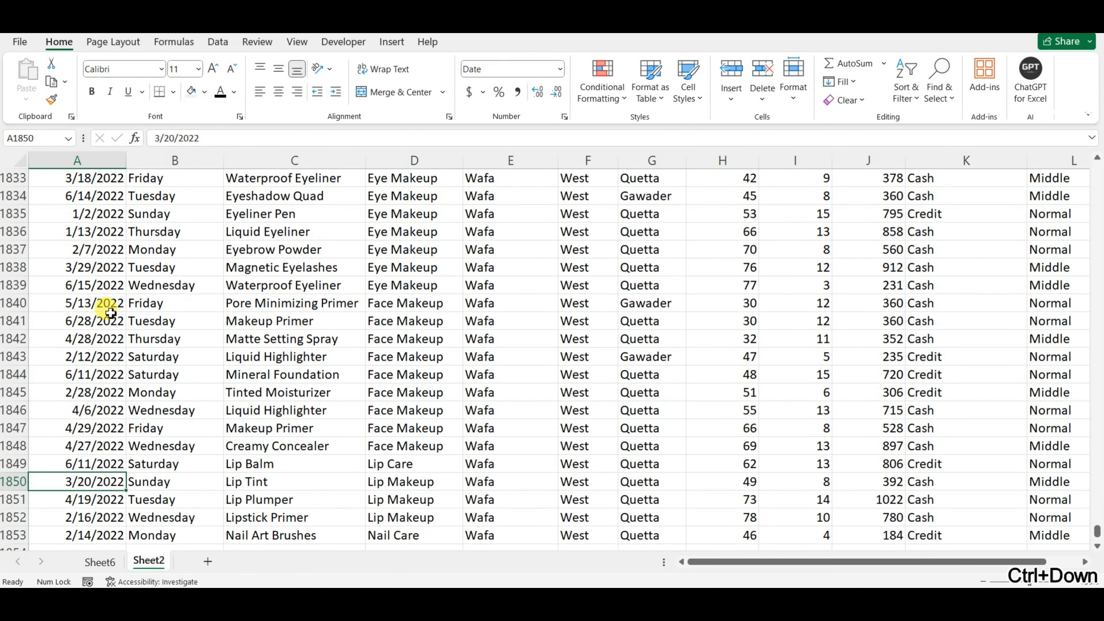
left_click(82, 346)
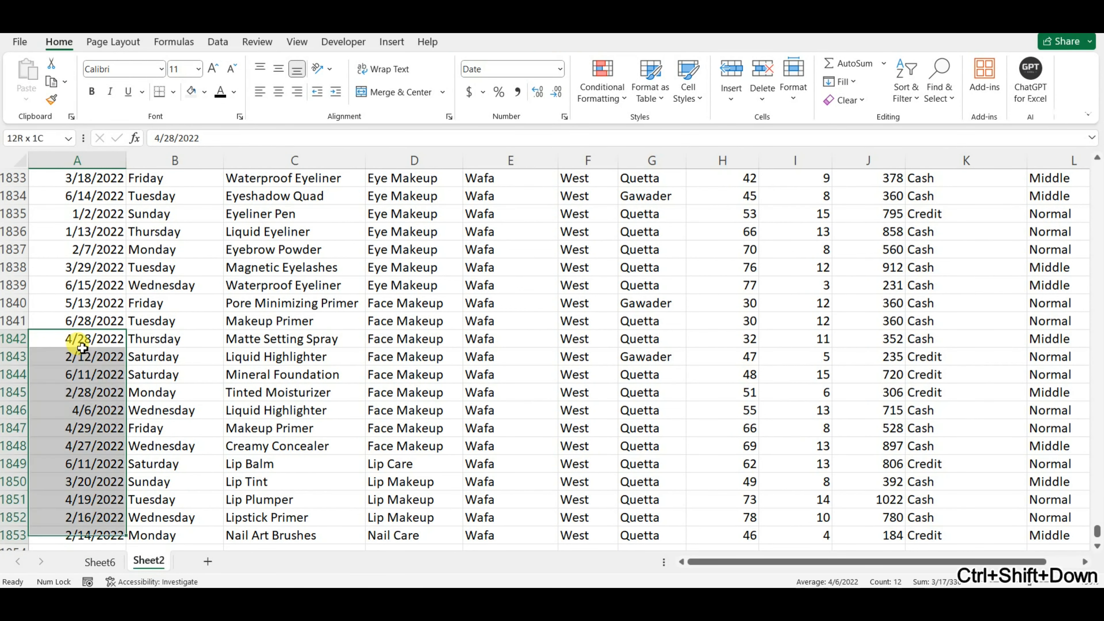
key("ctrl+shift+Down")
key("ctrl+shift+Right")
key("ctrl+c")
- Paste the copied rows directly below the existing data, starting at cell A1854
key("Down")
key("Down")
key("Down")
key("Down")
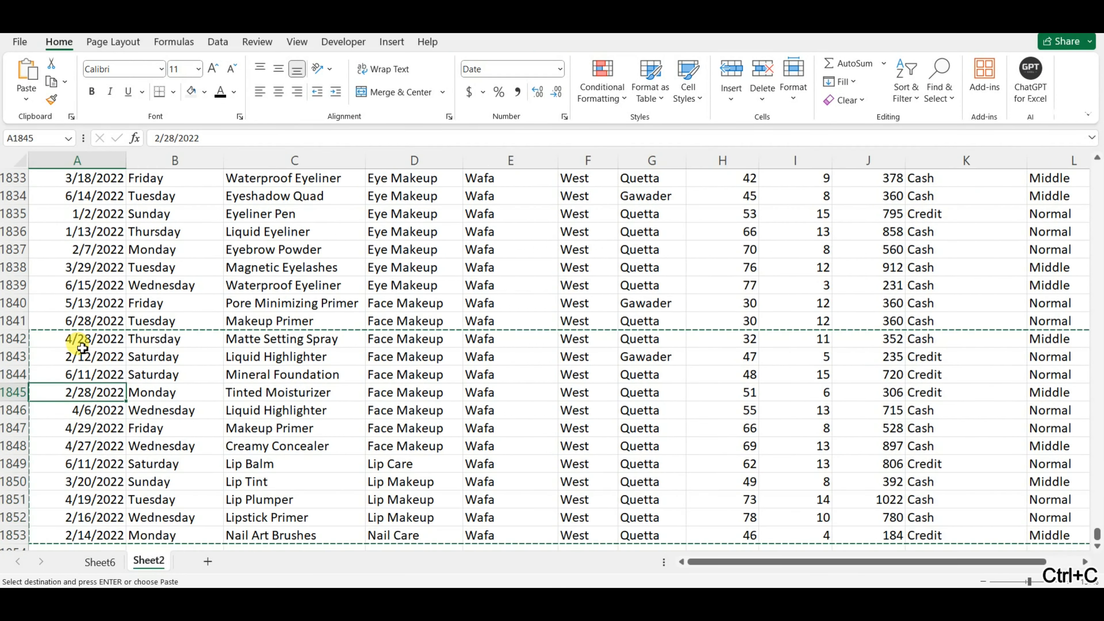
key("Down")
key("Down")
key("Down")
key("Down")
key("Down")
key("Down")
key("Down")
key("Down")
key("Down")
key("Down")
key("Down")
key("Down")
key("Down")
key("Down")
key("Down")
key("Up")
key("Up")
key("Up")
key("Up")
key("Up")
key("Up")
key("Up")
key("Up")
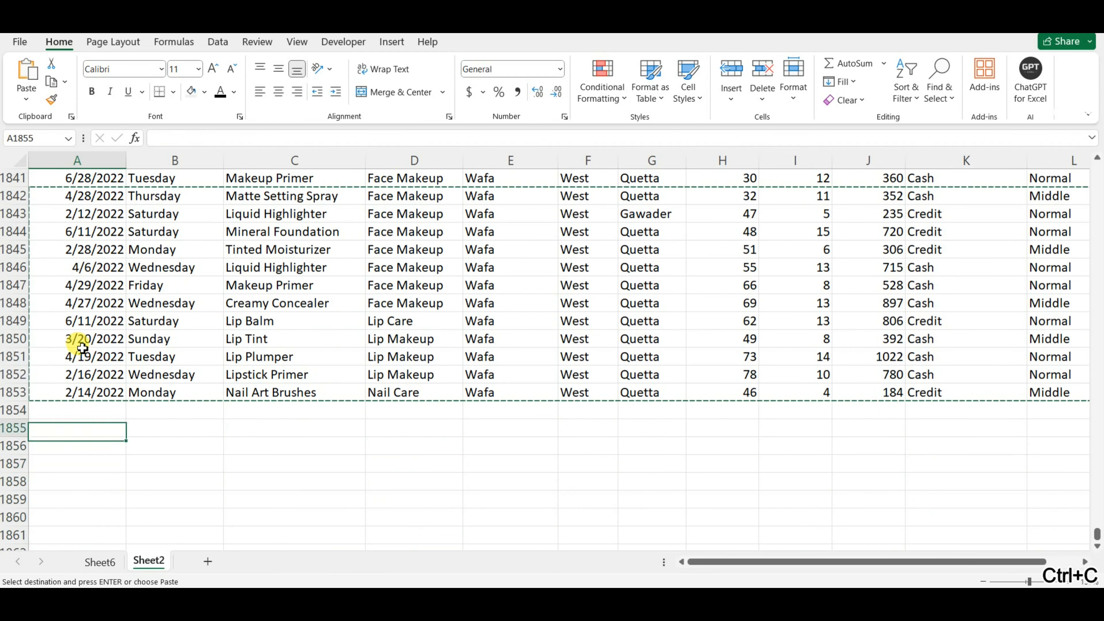
key("Down")
key("ctrl+v")
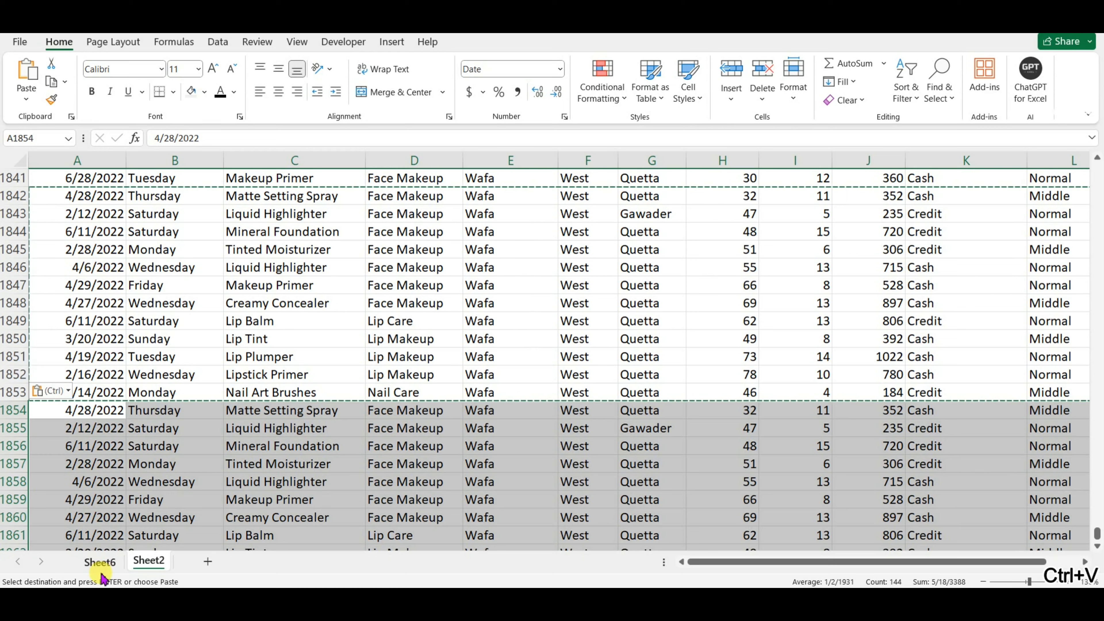
- Refresh the PivotTable on Sheet6 and check the last salesperson's value and the grand total
left_click(100, 562)
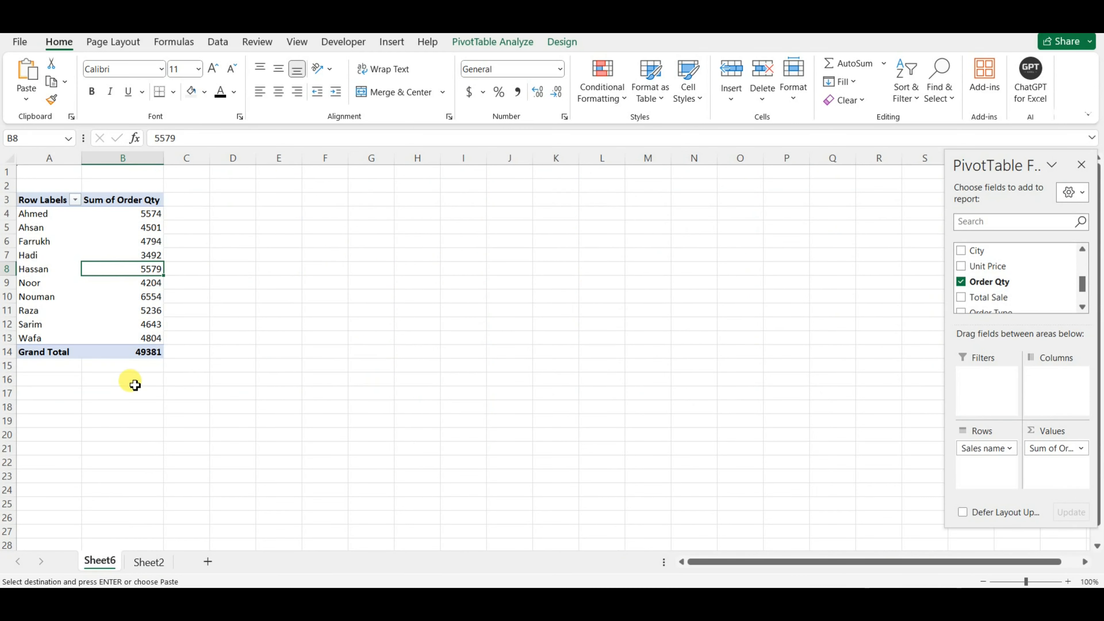
right_click(123, 242)
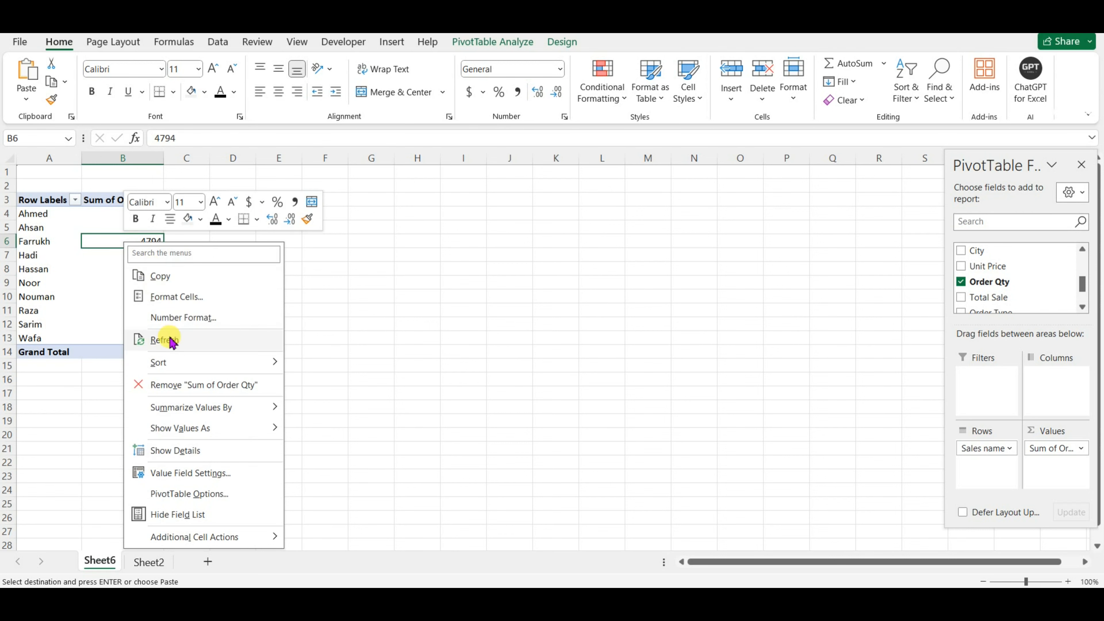
left_click(167, 339)
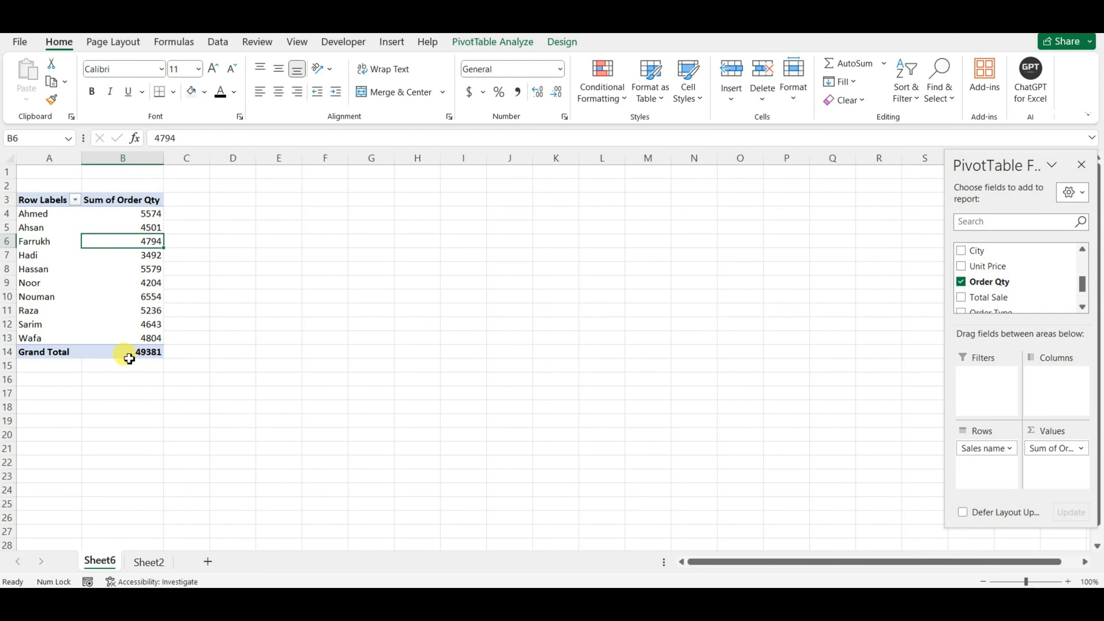
mouse_move(124, 339)
left_mouse_down()
mouse_move(108, 344)
mouse_move(128, 353)
left_mouse_up()
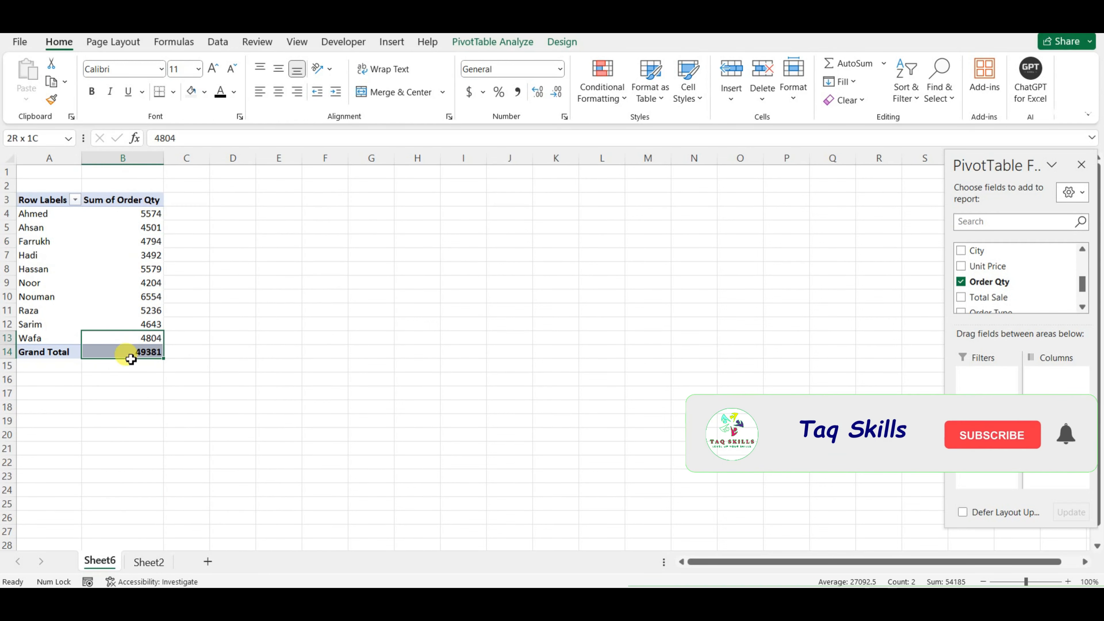
- Review the appended rows at the end of the data on Sheet2
left_click(153, 391)
left_click(150, 562)
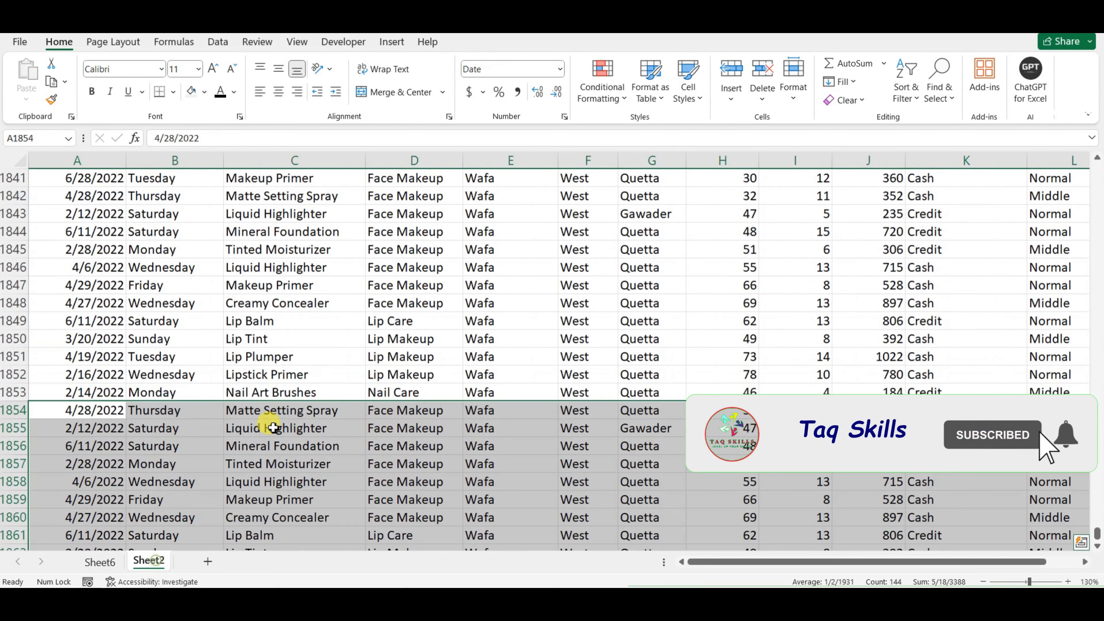
left_click(309, 342)
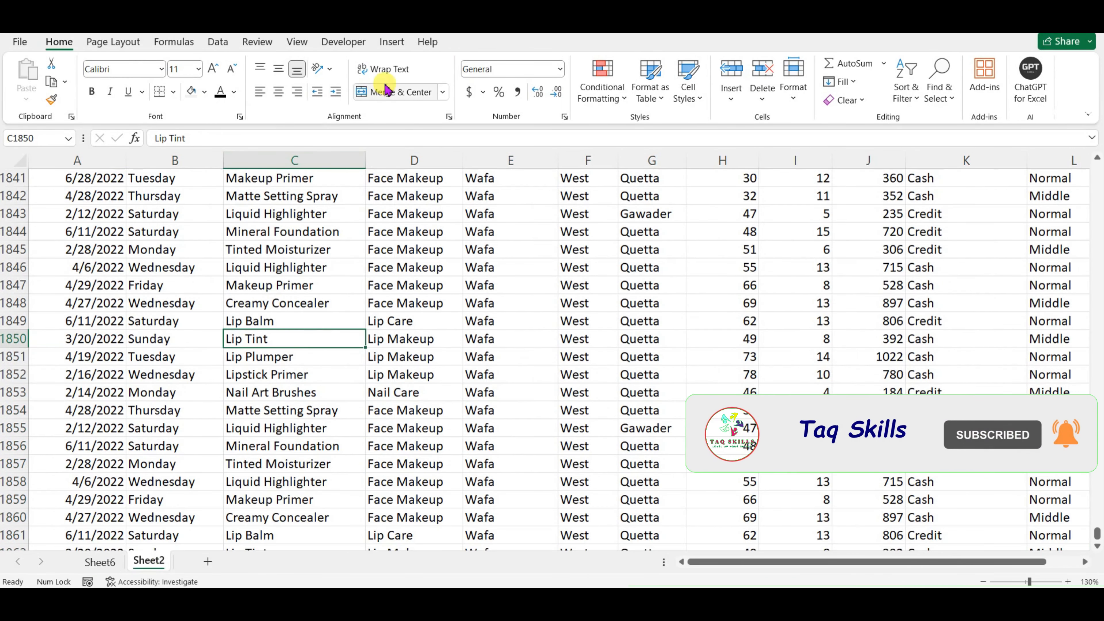
- Open the PivotTable's Change Data Source settings, compare the source range with the last data rows on Sheet2, and cancel
left_click(99, 562)
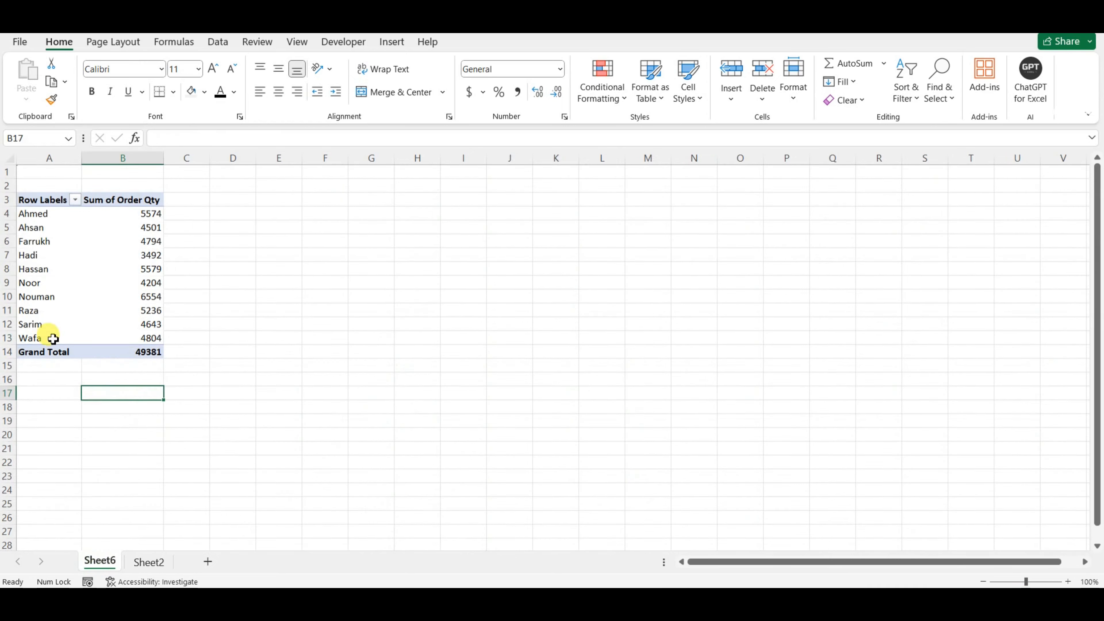
left_click(94, 298)
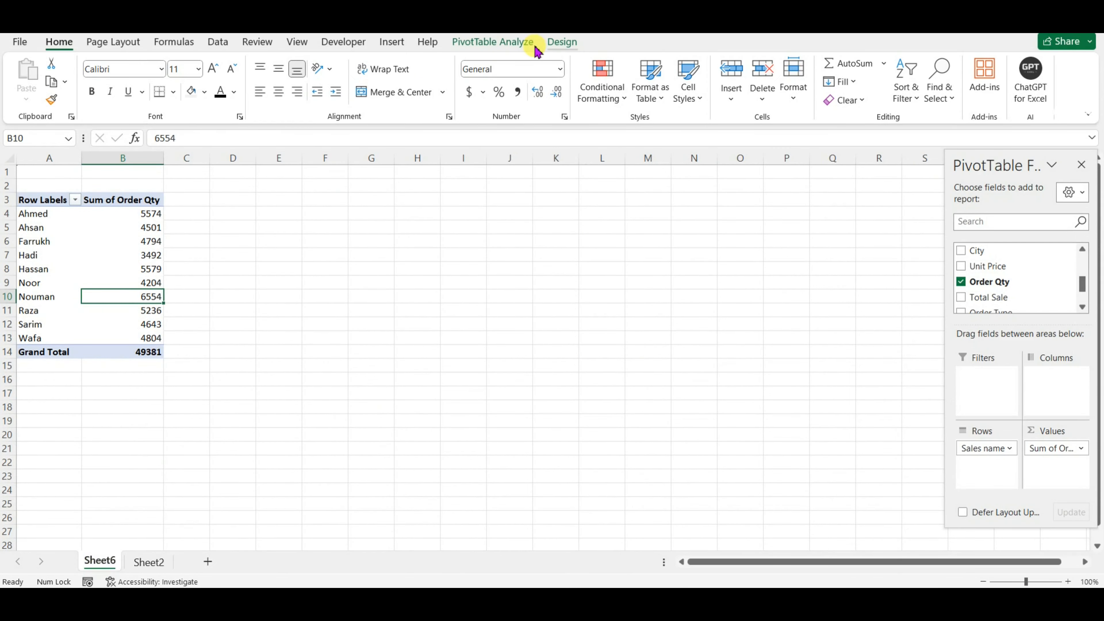
left_click(509, 44)
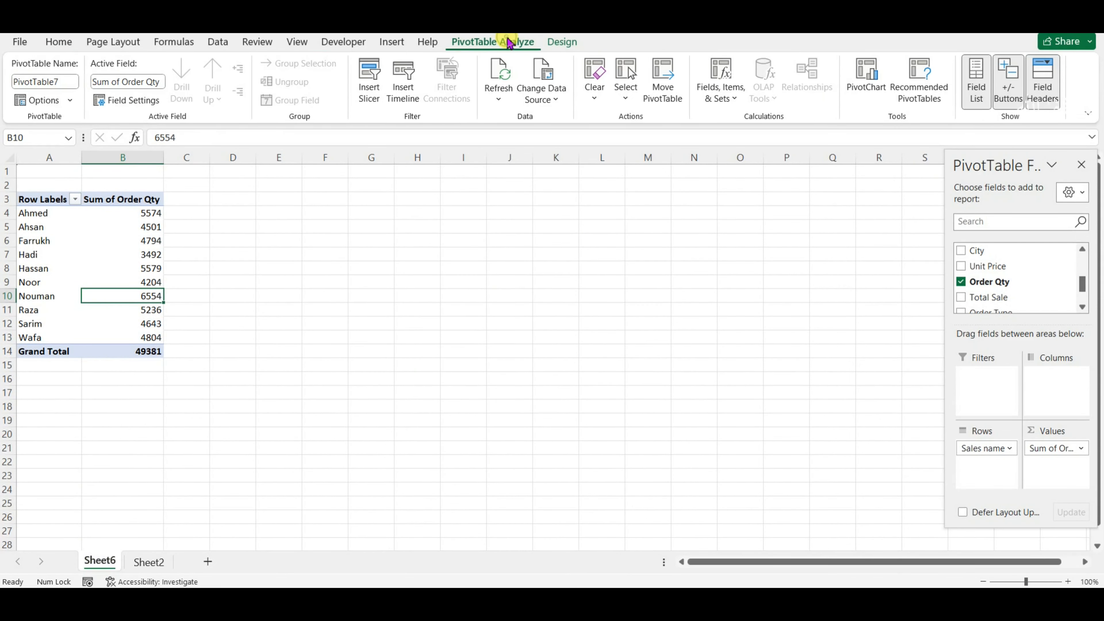
left_click(540, 92)
left_click(582, 122)
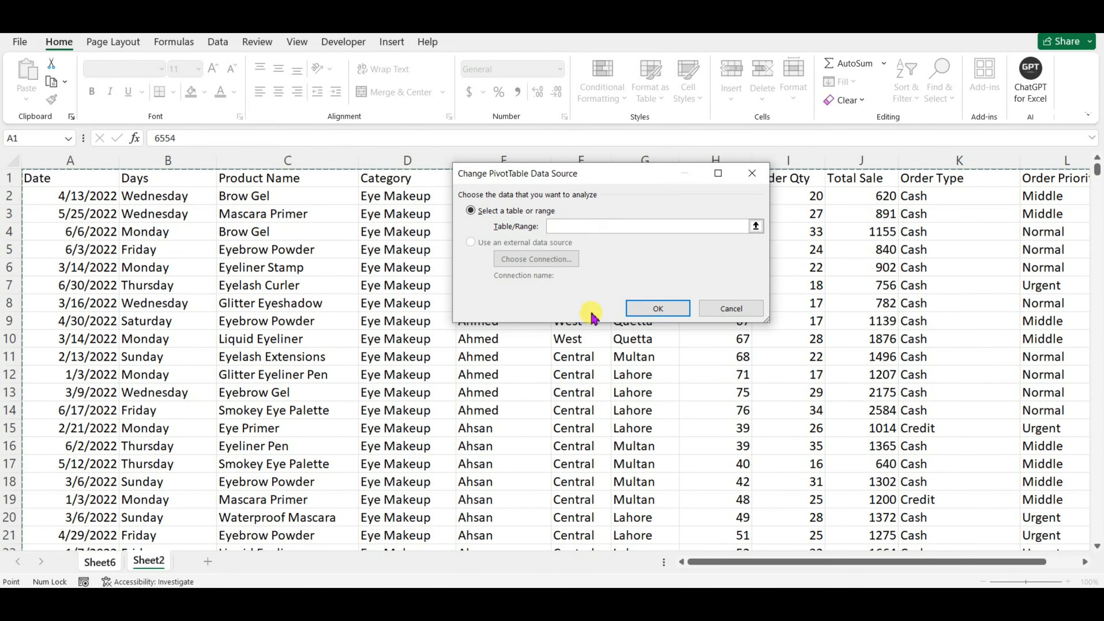
left_click_drag(1099, 185, 1097, 525)
scroll(778, 411, "down", 17)
scroll(778, 411, "up", 1)
scroll(777, 411, "up", 1)
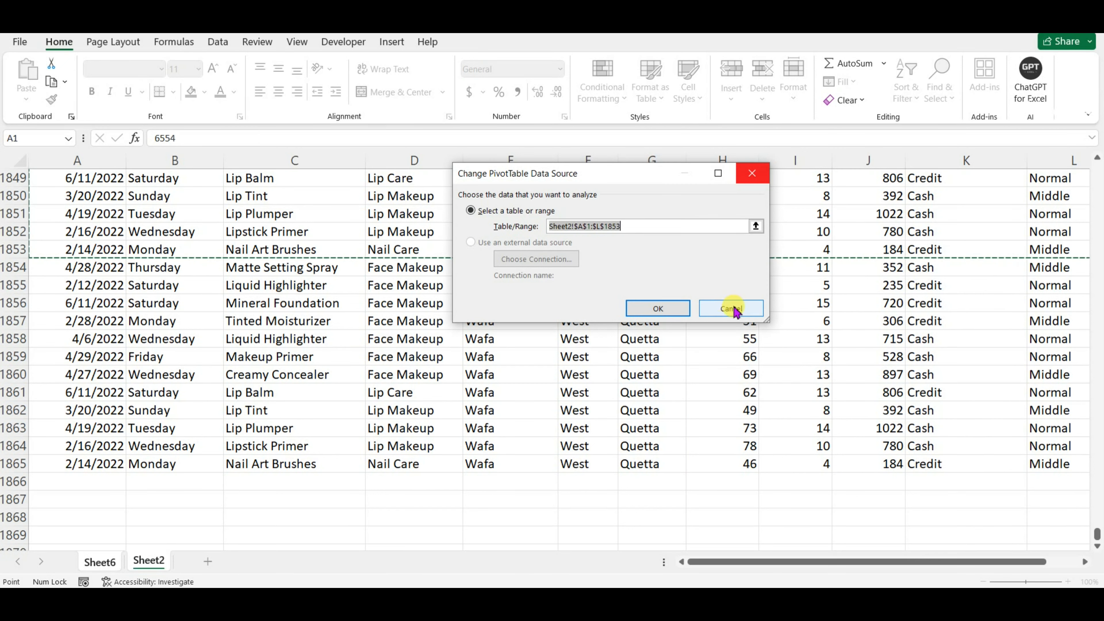
left_click(713, 315)
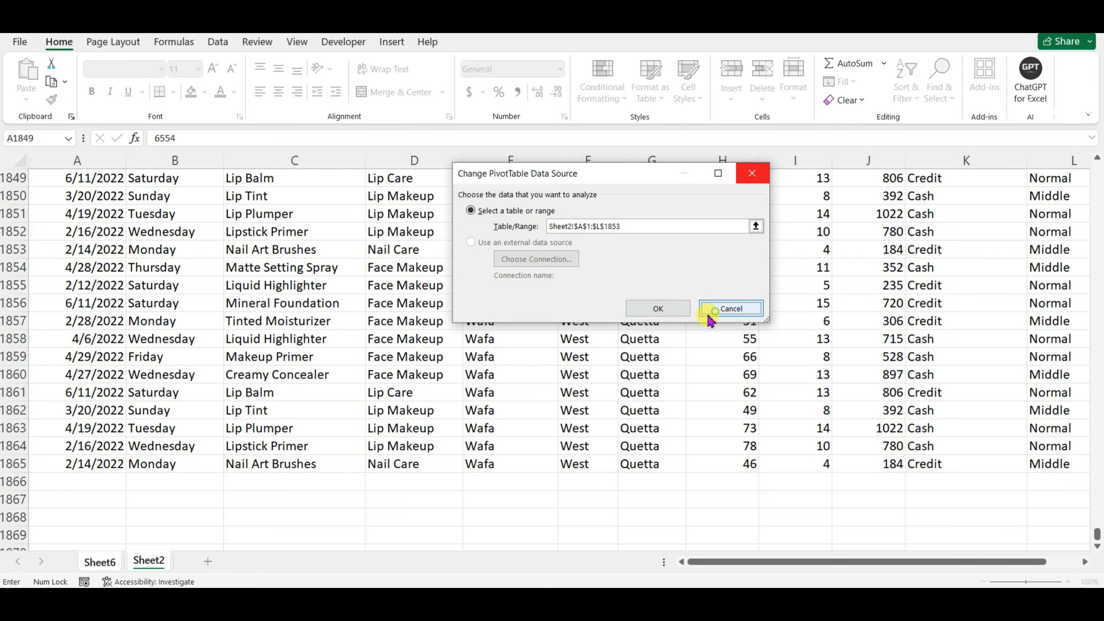
- Delete the Sheet6 worksheet containing the PivotTable
right_click(97, 567)
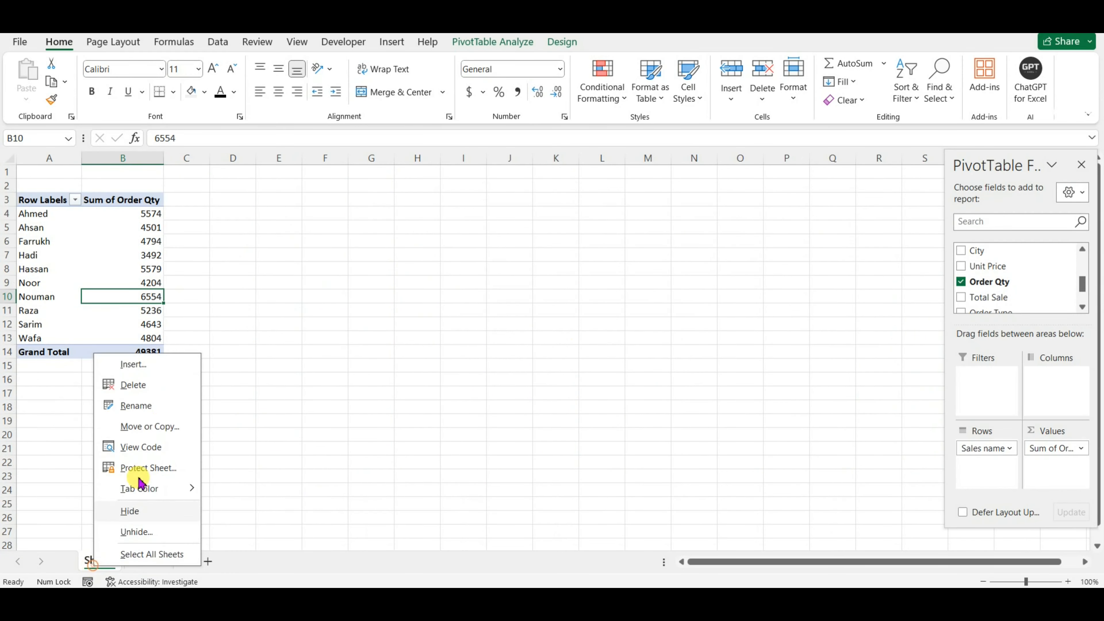
left_click(151, 387)
left_click(529, 344)
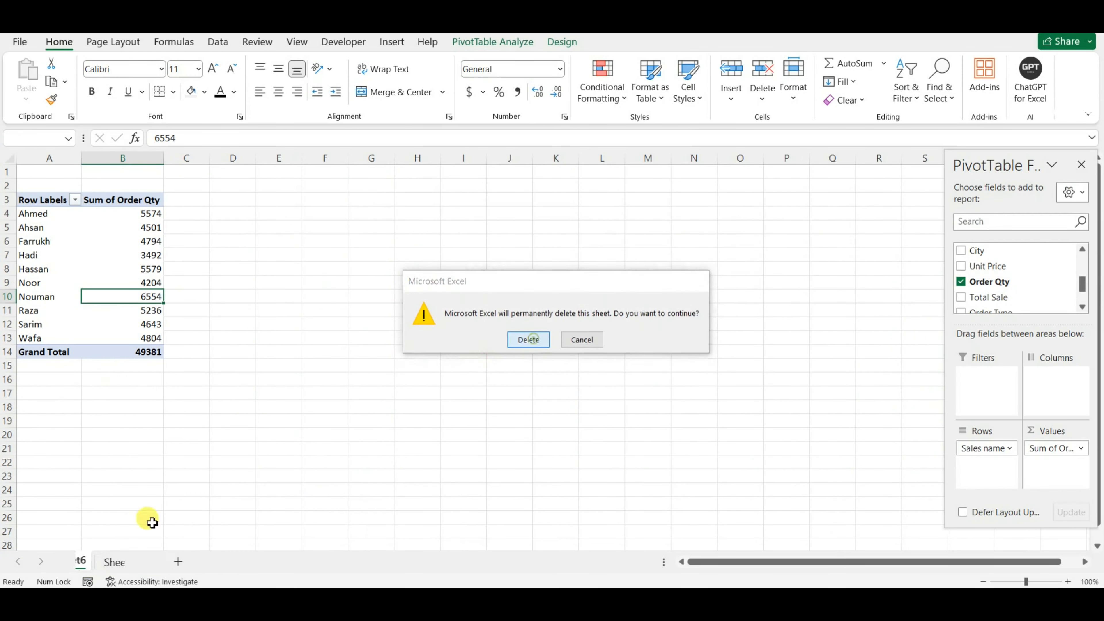
- Delete the appended duplicate rows 1854 to 1865 from Sheet2
left_click(180, 429)
left_click_drag(12, 463, 6, 268)
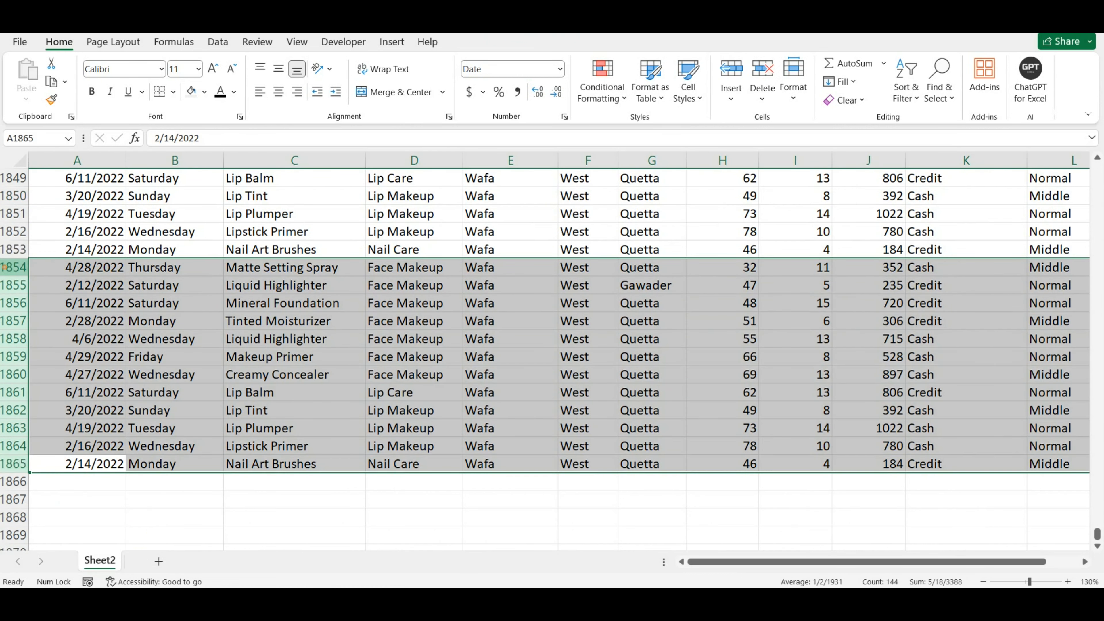
right_click(6, 268)
left_click(56, 440)
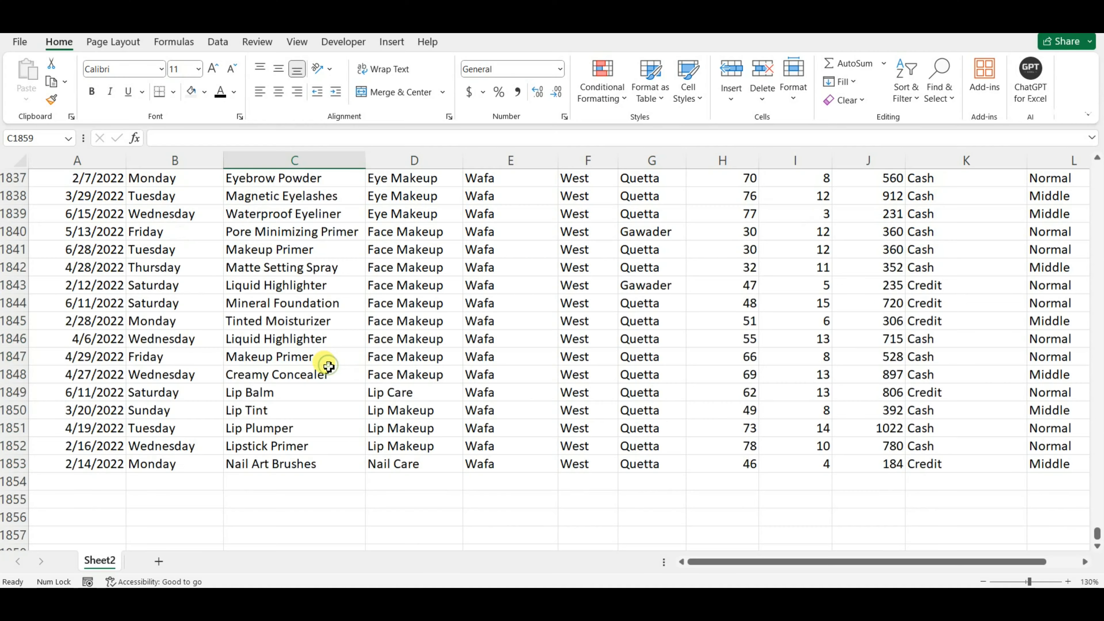
scroll(321, 363, "up", 20)
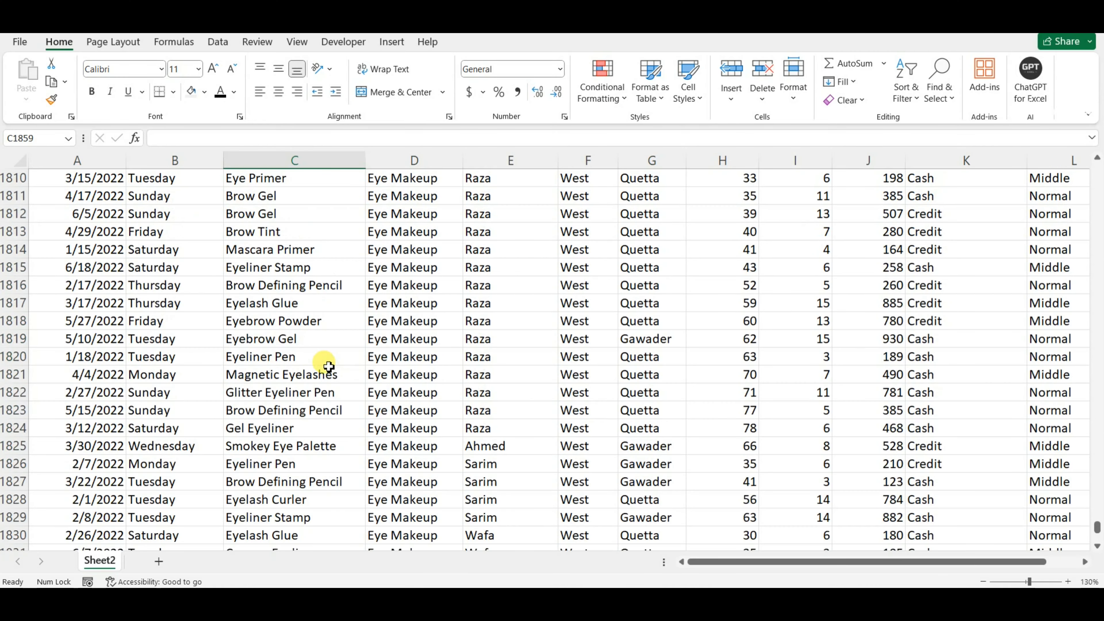
- Convert the Sheet2 data range A1:L1853 into a table with headers
left_click(380, 267)
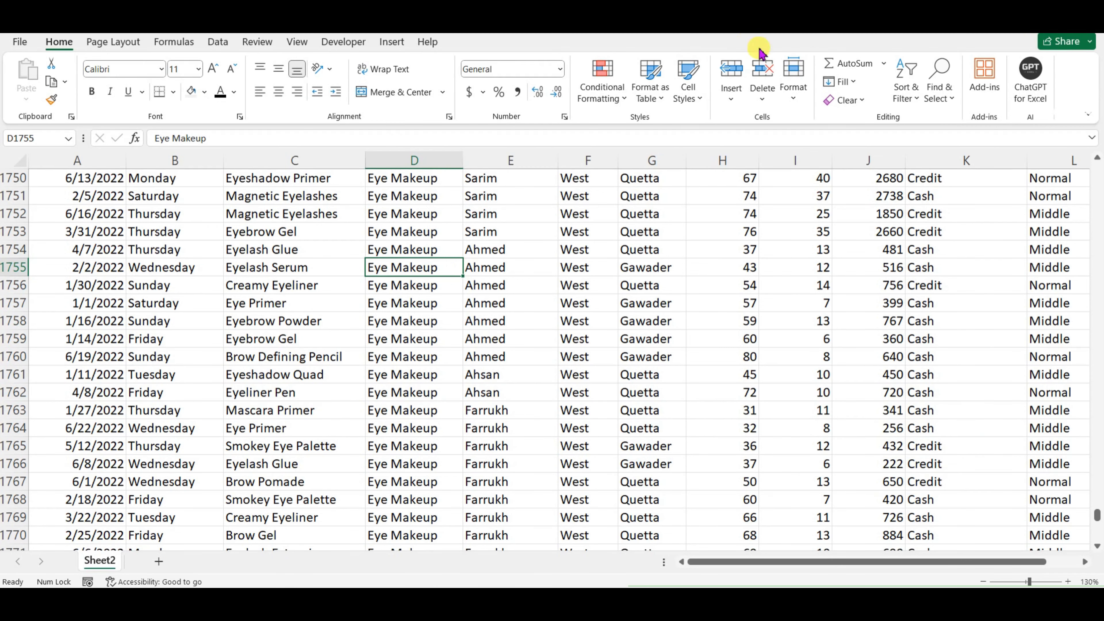
left_click(664, 100)
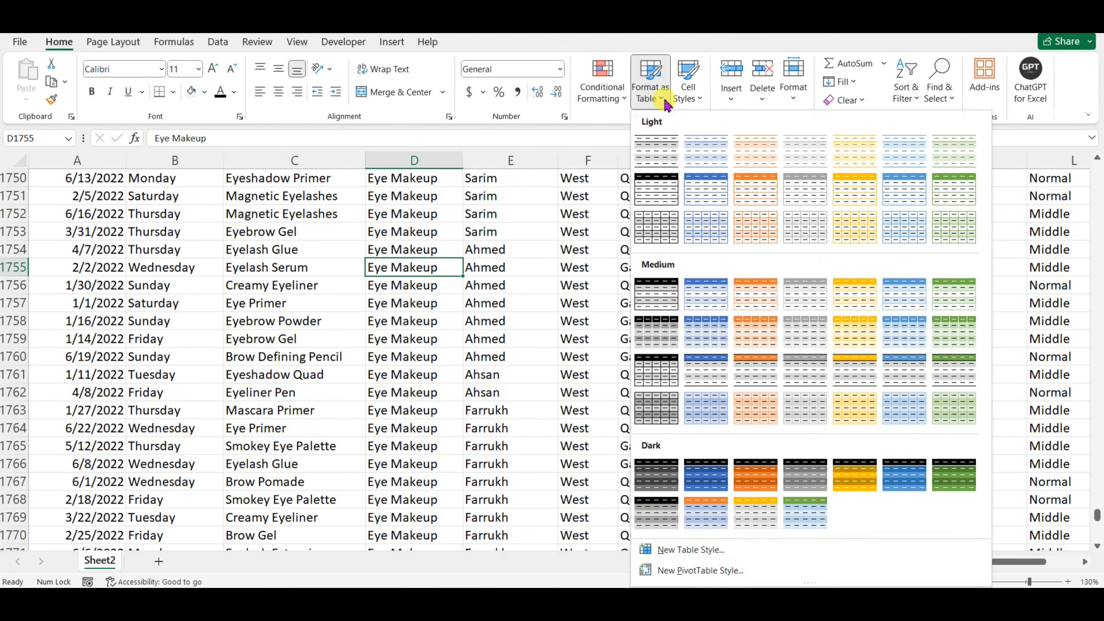
left_click(425, 257)
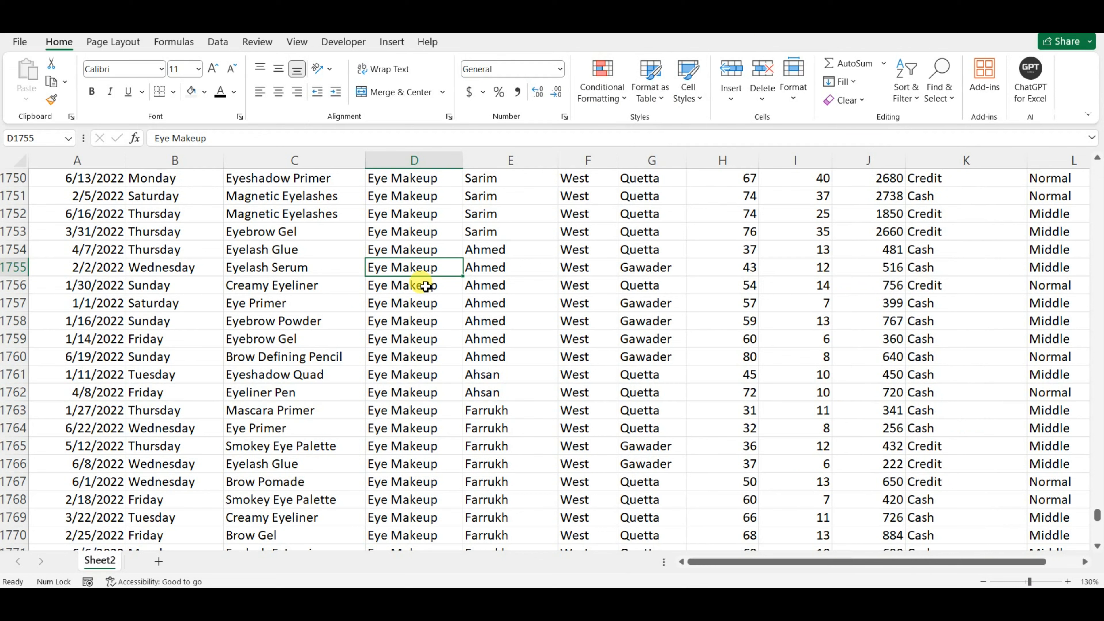
key("ctrl+t")
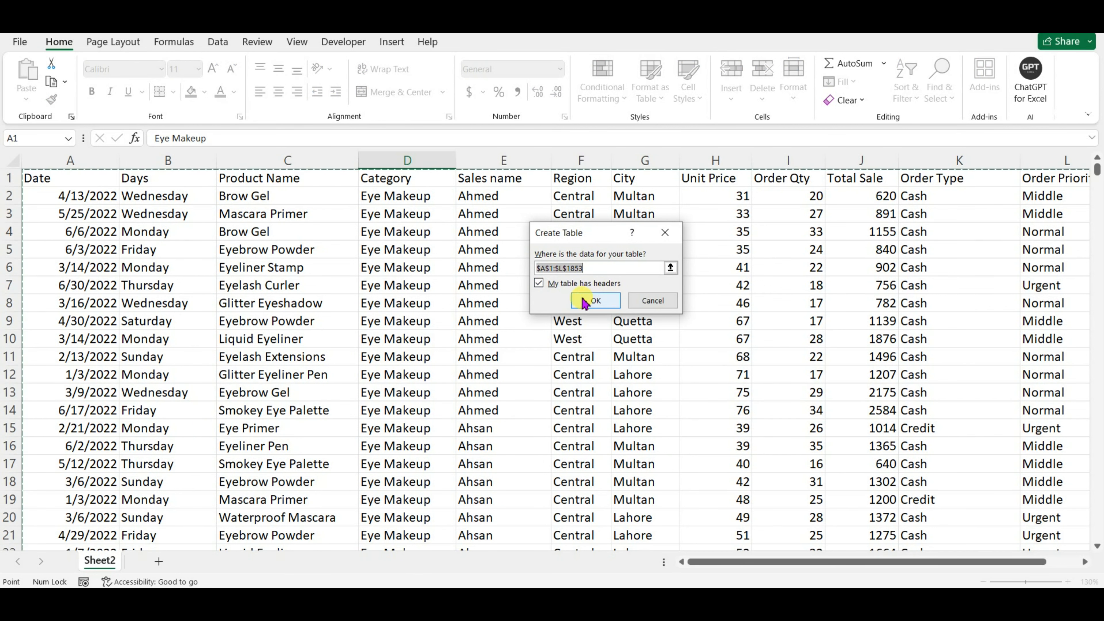
left_click(591, 302)
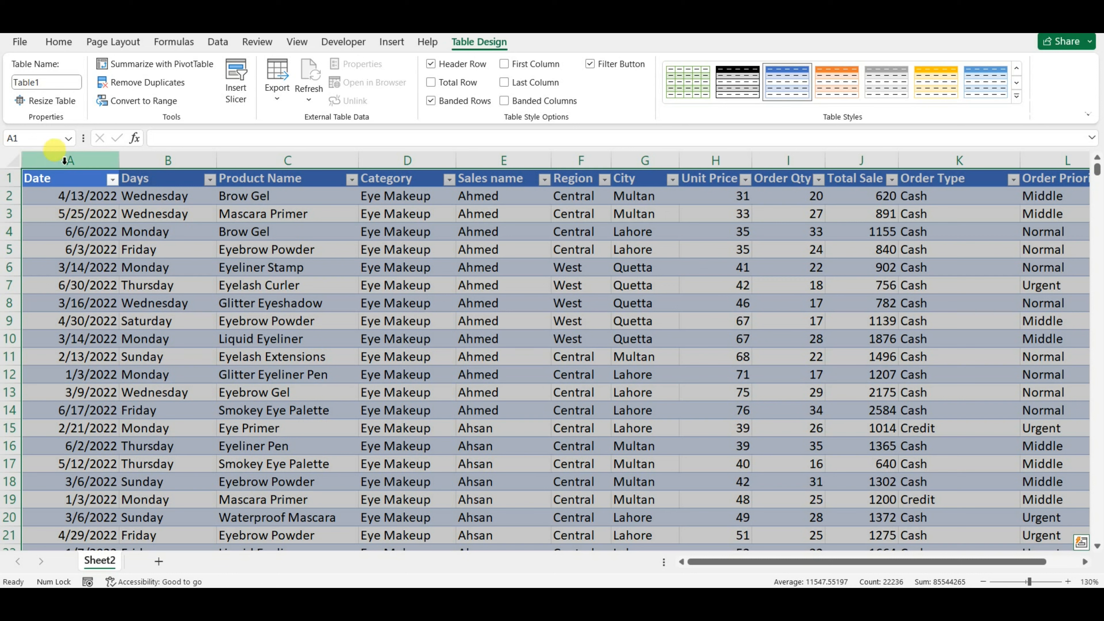
- Rename the new table as data
left_click(48, 81)
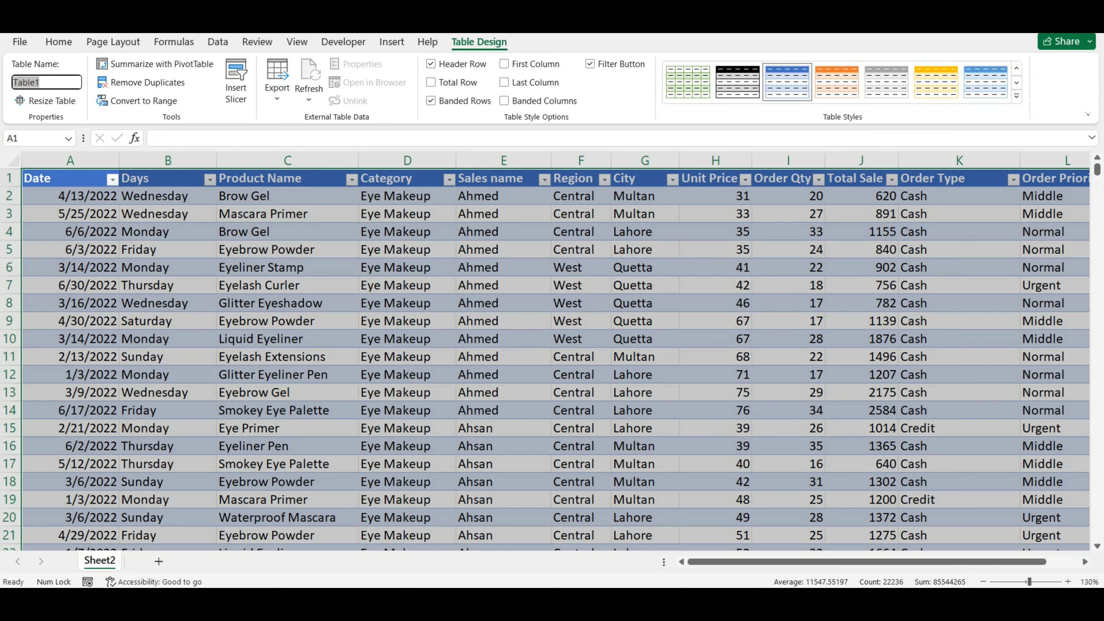
key("Return")
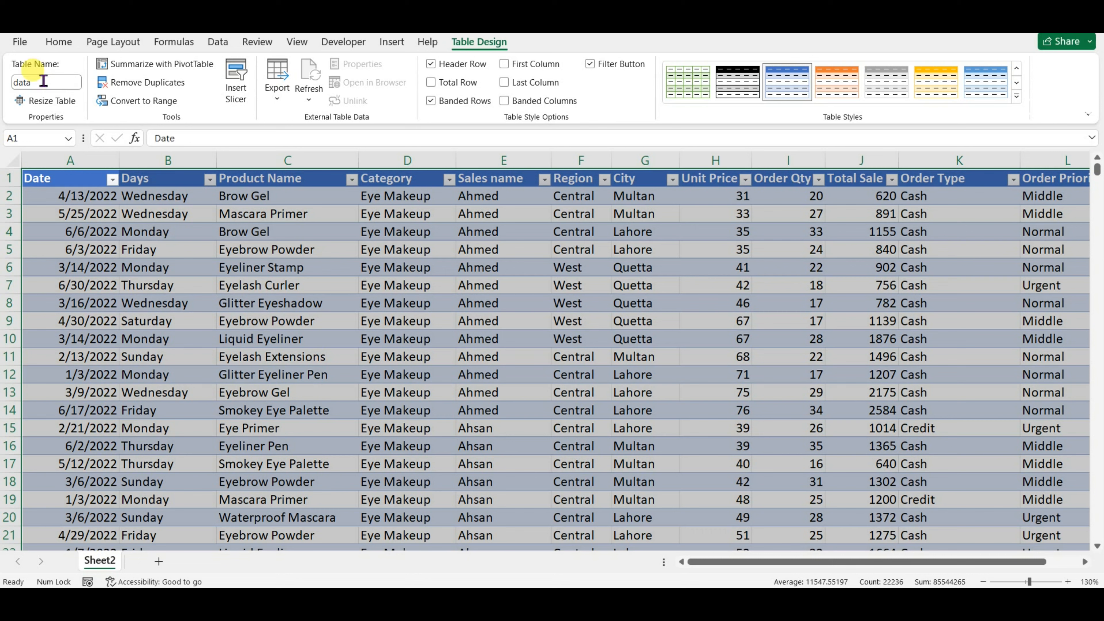
left_click(367, 346)
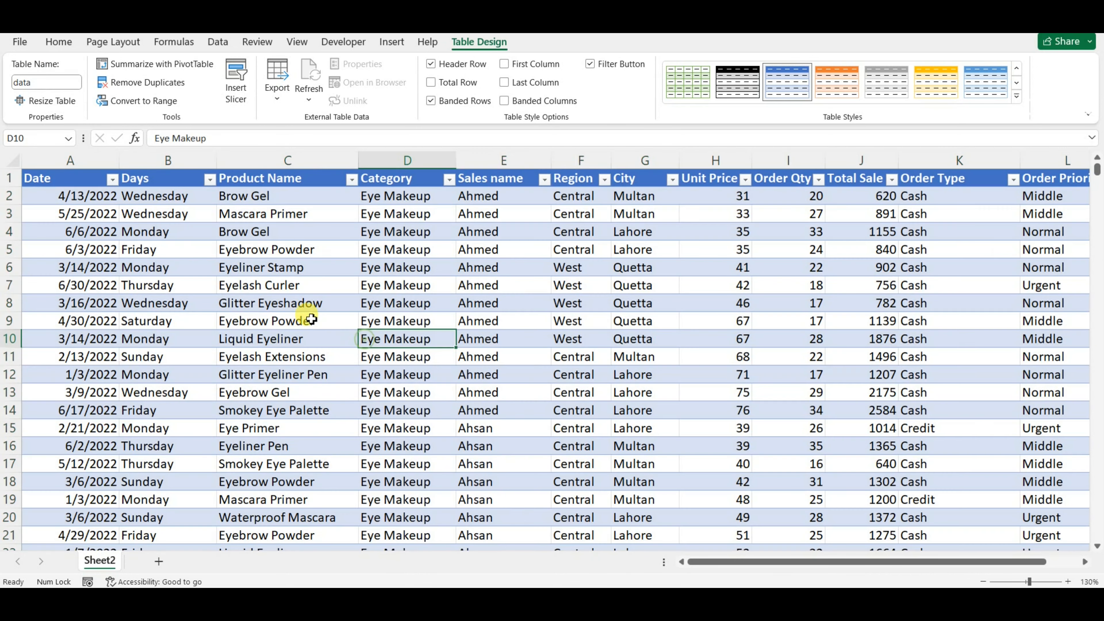
- Insert a PivotTable based on the data table on a new worksheet
left_click(311, 309)
left_click(391, 42)
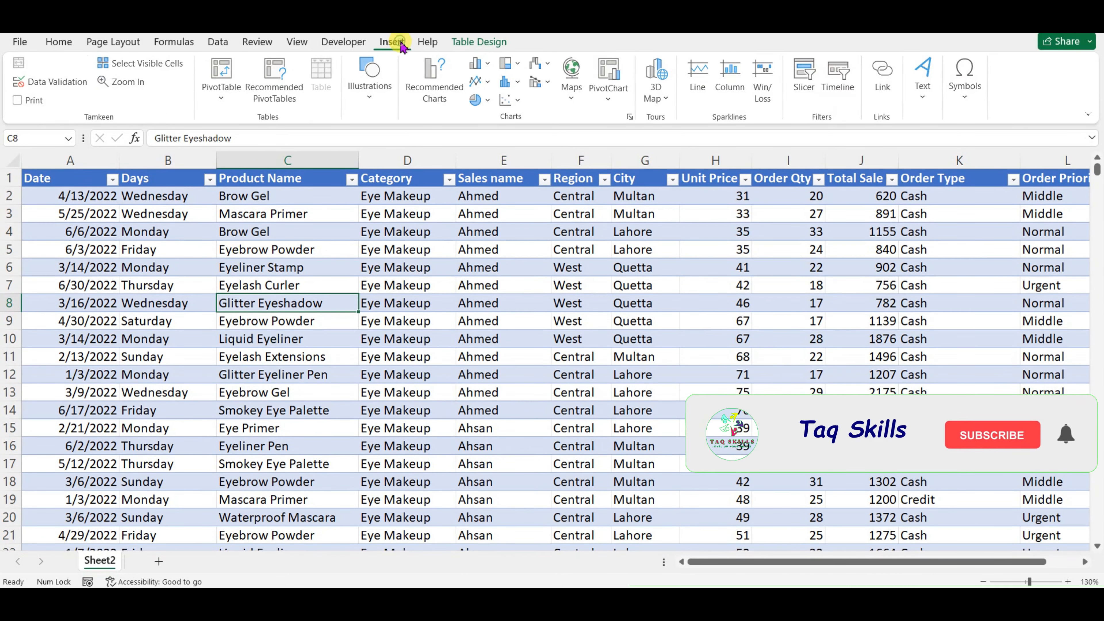
left_click(219, 79)
left_click(680, 341)
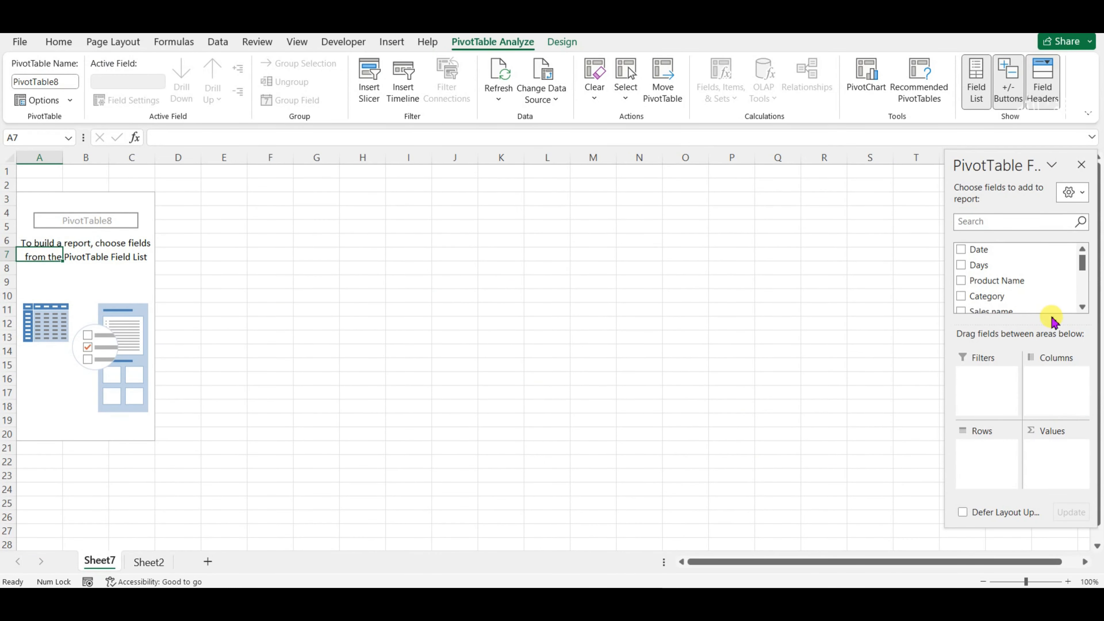
- Add Sales name to the PivotTable's rows and Order Qty to its values
left_click(1082, 307)
left_click_drag(1029, 300, 963, 468)
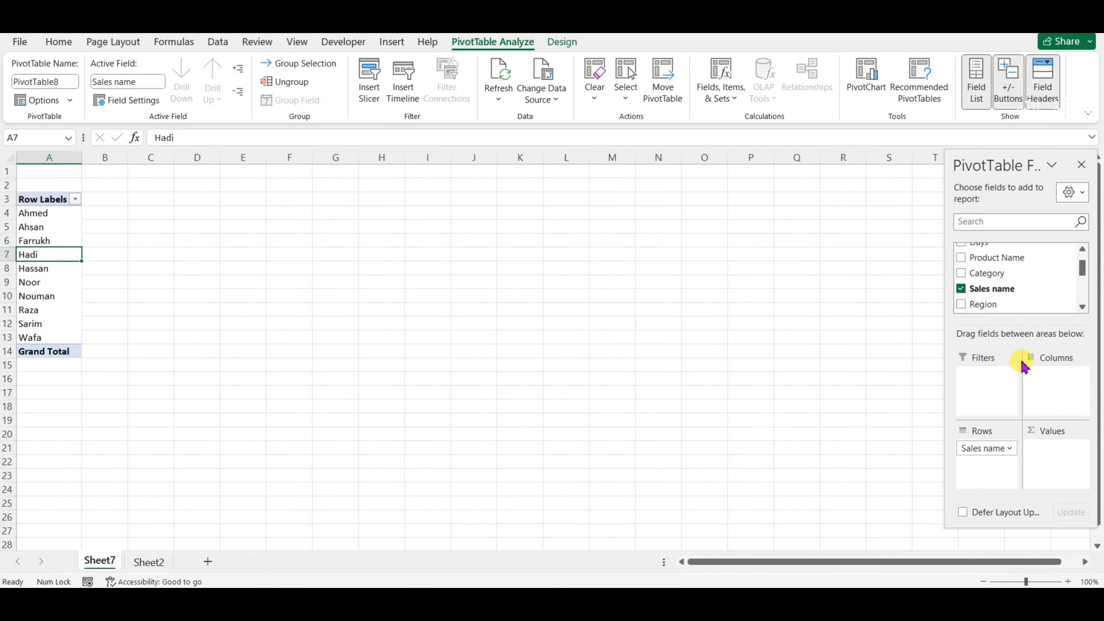
left_click(1082, 307)
left_click(1082, 307)
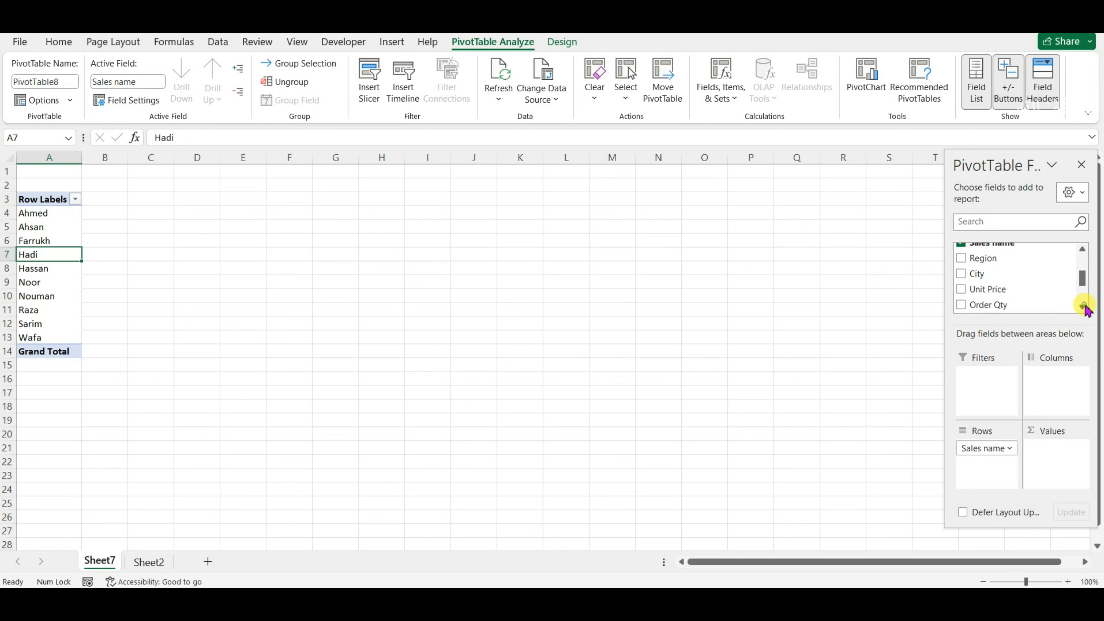
left_click(1082, 307)
left_click_drag(984, 292, 1043, 474)
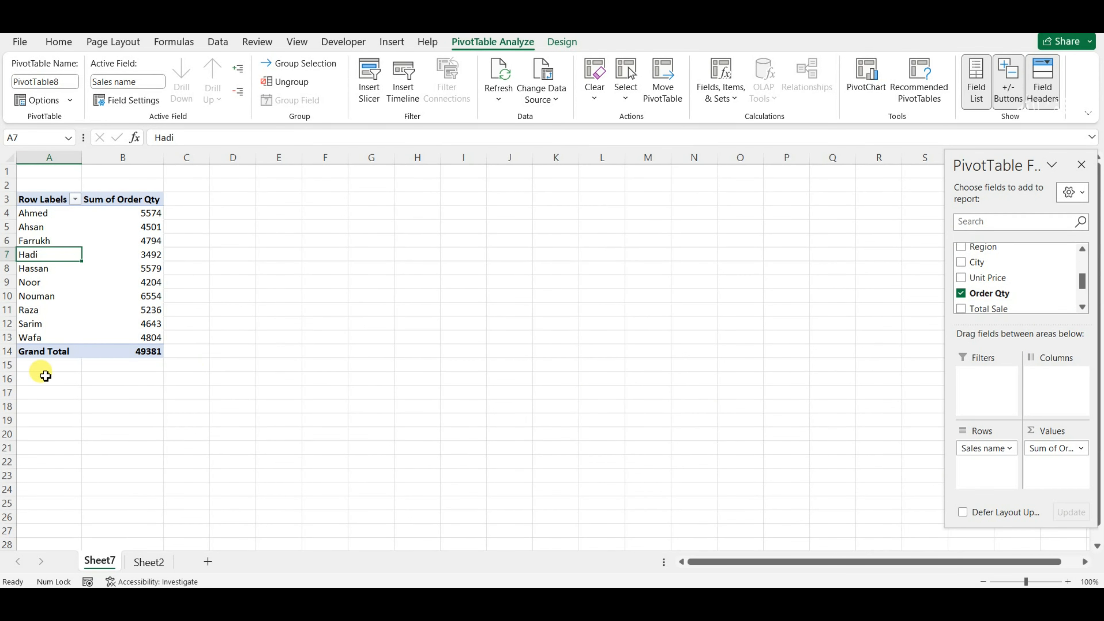
- Copy the last eleven table rows on Sheet2, rows 1843 to 1853, across all columns
left_click(154, 563)
scroll(136, 485, "down", 15)
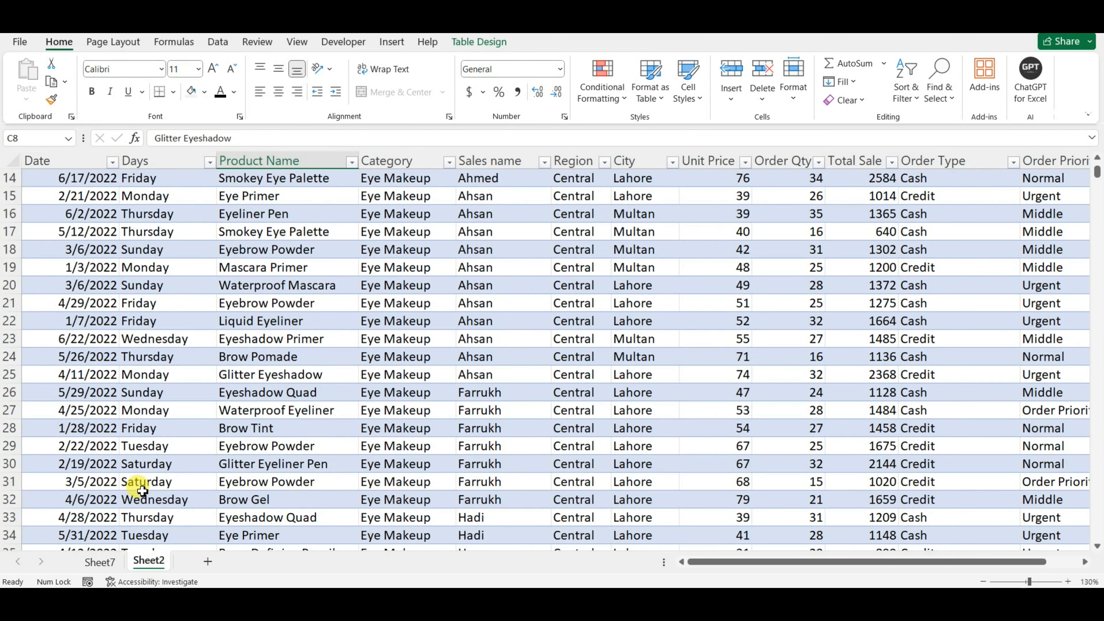
left_click(66, 389)
key("ctrl+Down")
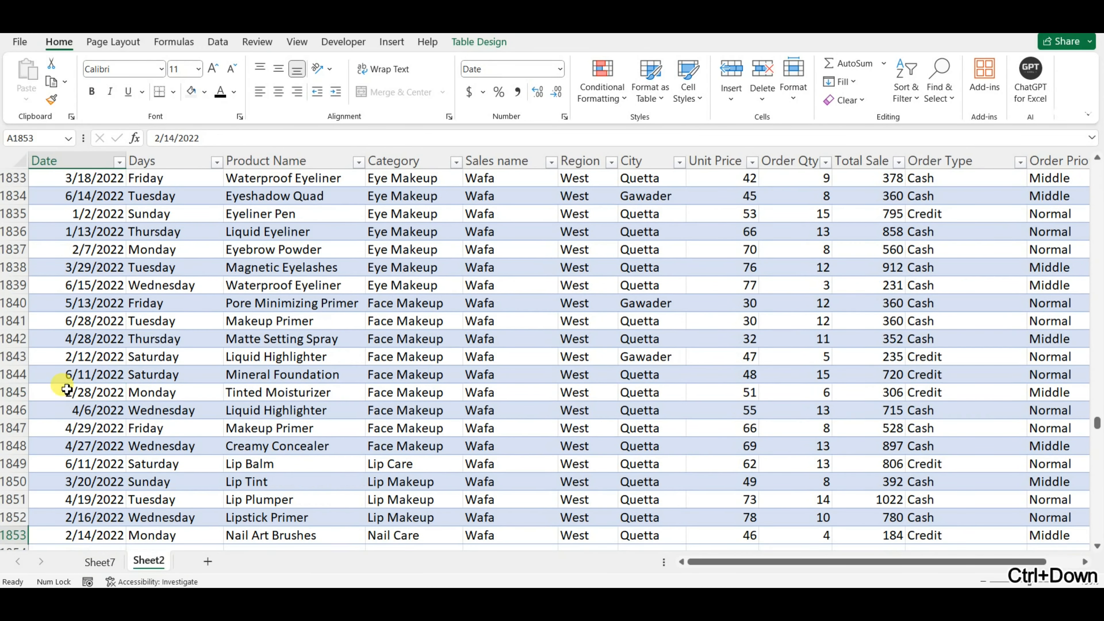
key("Up")
key("Up")
key("Up")
key("Up")
key("Up")
key("Up")
key("Up")
key("Up")
key("Up")
key("Up")
key("Up")
key("Up")
key("Down")
key("Down")
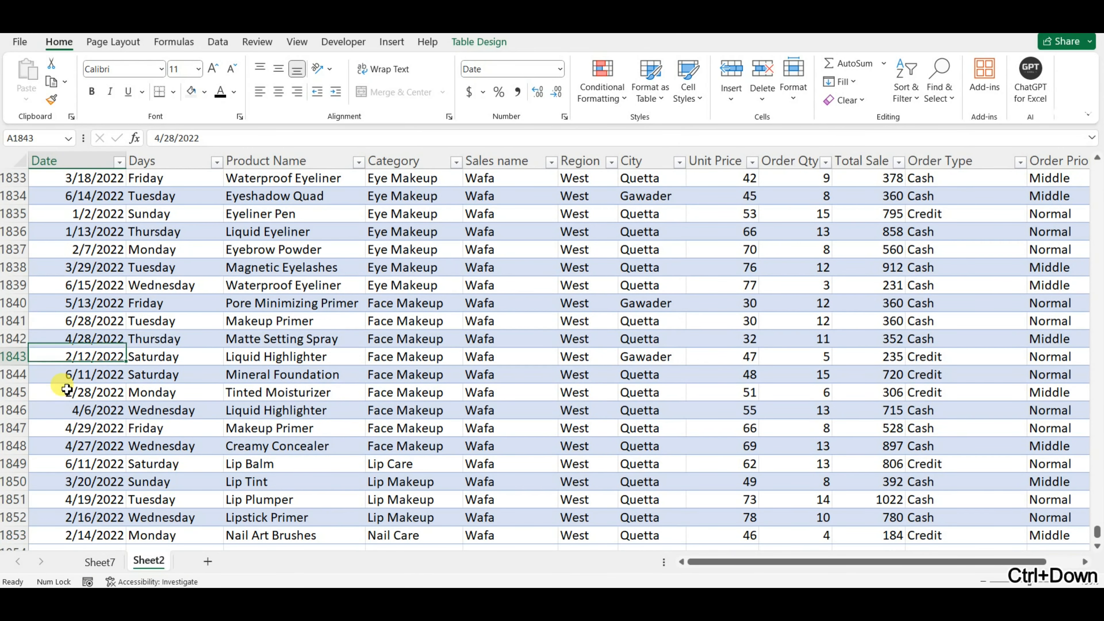
key("ctrl+shift+Down")
key("ctrl+shift+Right")
key("ctrl+c")
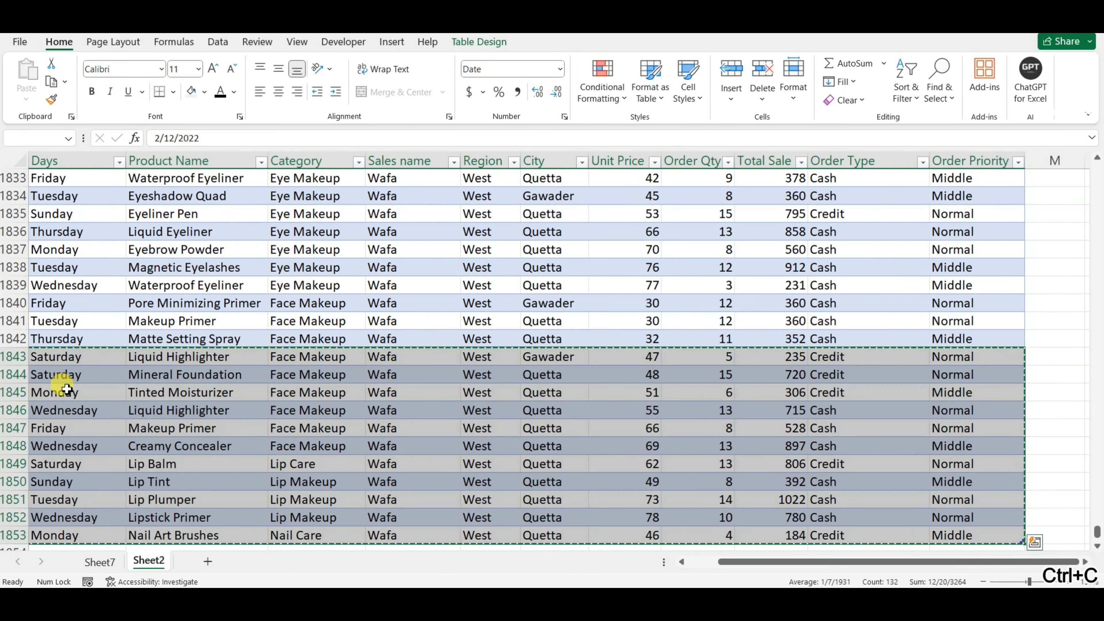
- Paste the copied rows directly below the table, starting at cell A1854
key("Down")
key("Down")
key("Down")
key("Down")
key("Down")
key("Down")
key("Down")
key("Down")
key("Down")
key("Down")
key("Down")
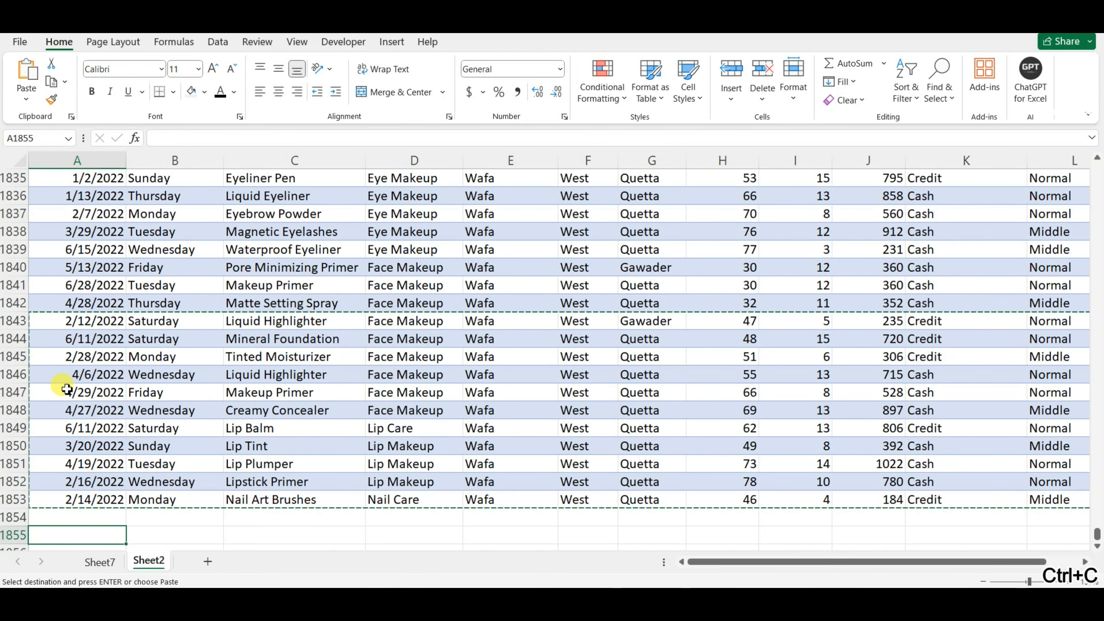
key("ctrl+v")
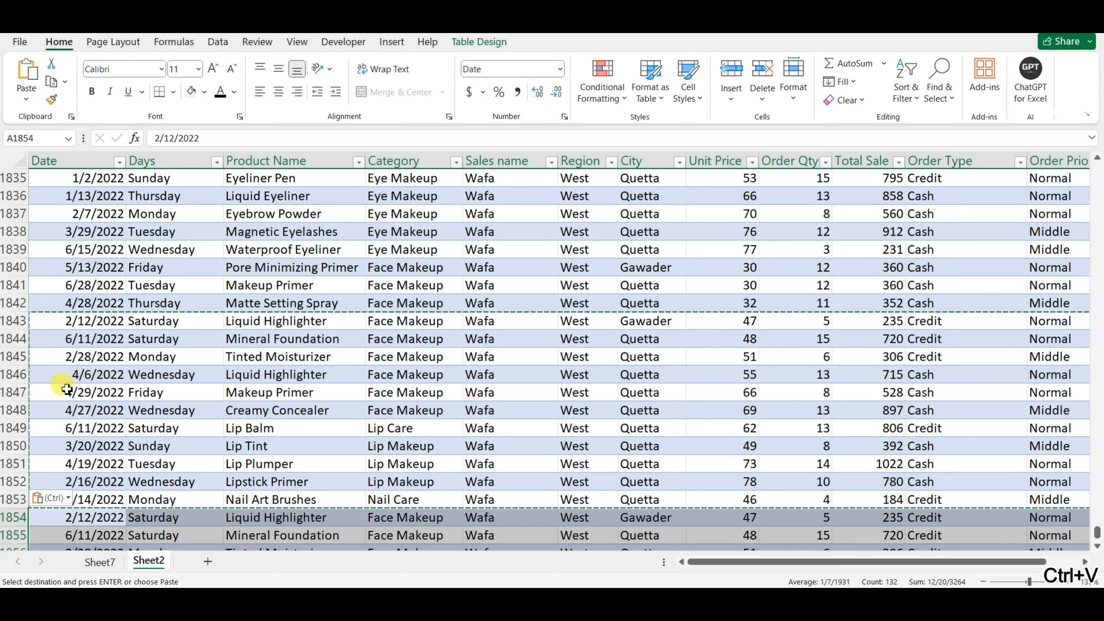
- Refresh the PivotTable on Sheet7
left_click(97, 562)
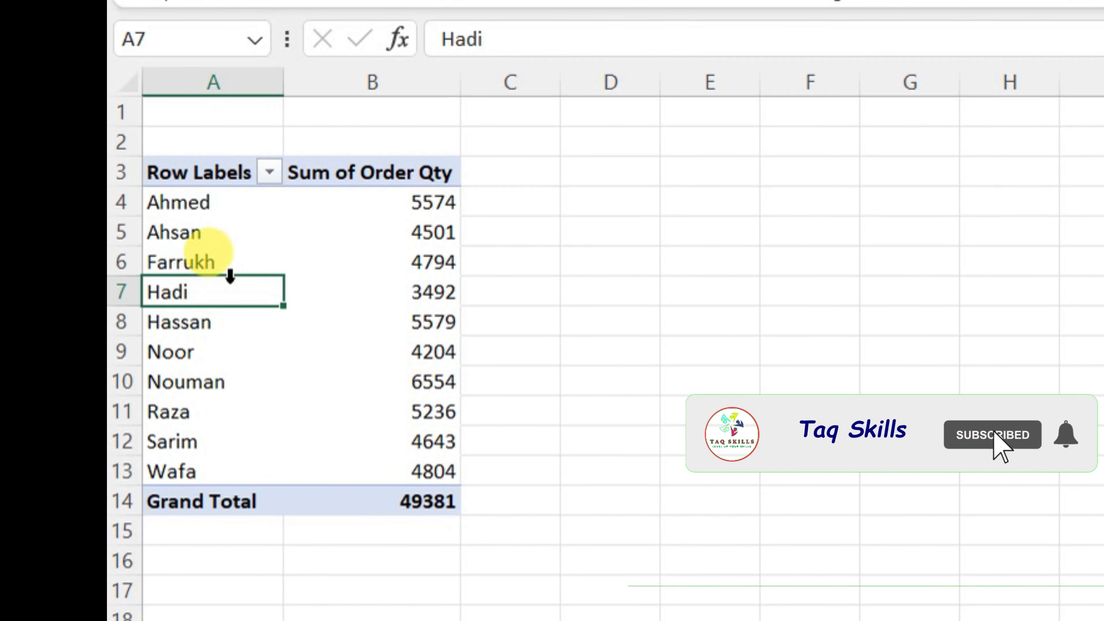
right_click(361, 243)
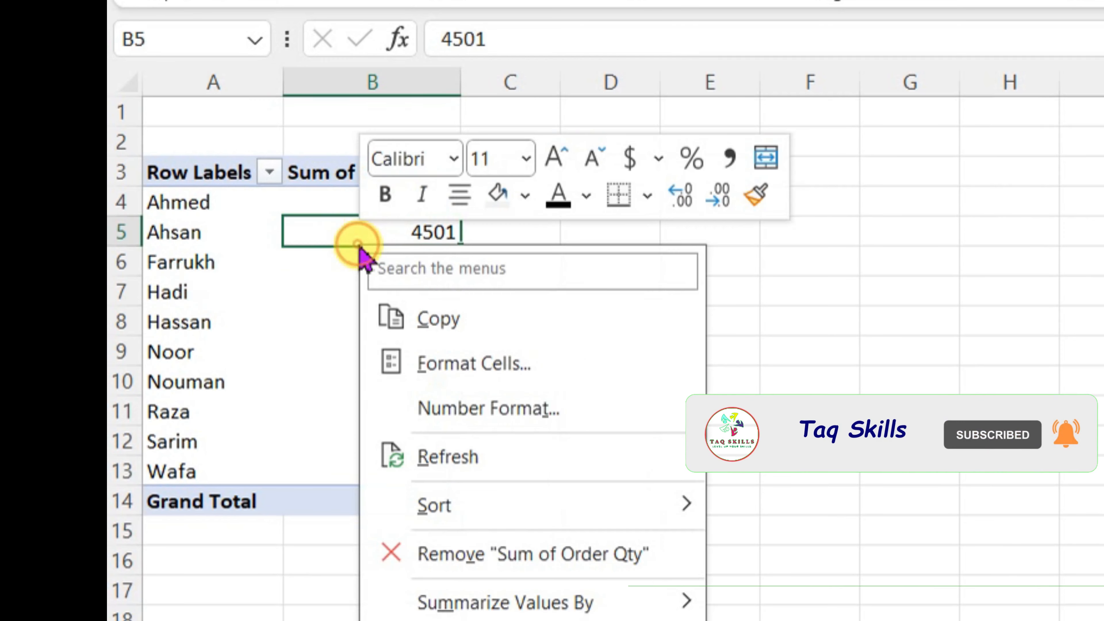
left_click(472, 455)
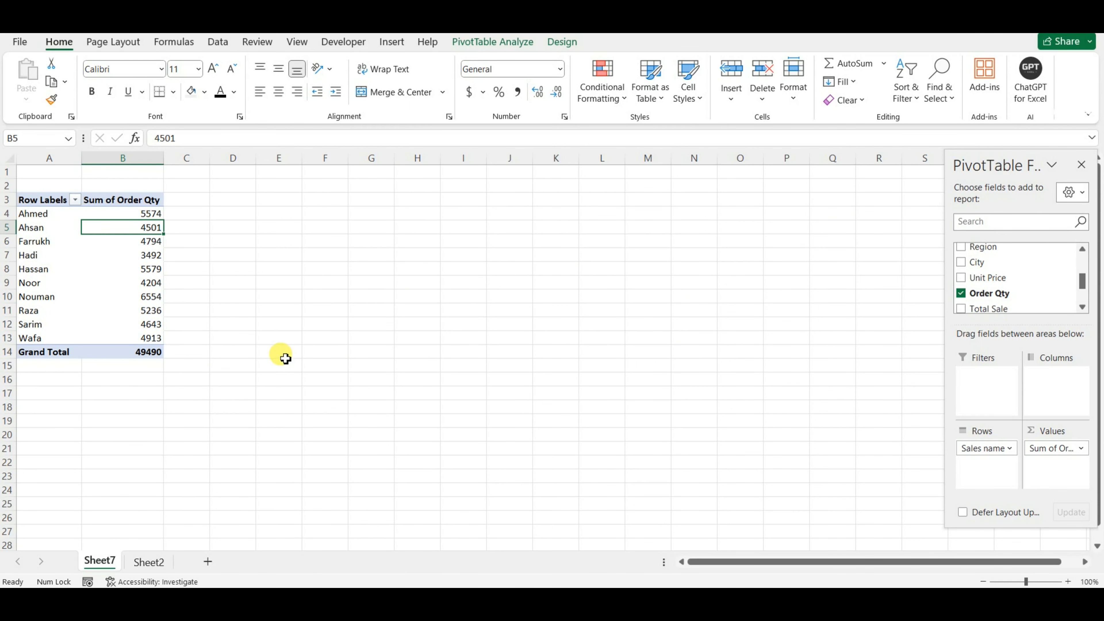
- Review the source table's last rows on Sheet2 and return to the PivotTable on Sheet7
left_click(284, 356)
left_click(162, 559)
left_click(433, 301)
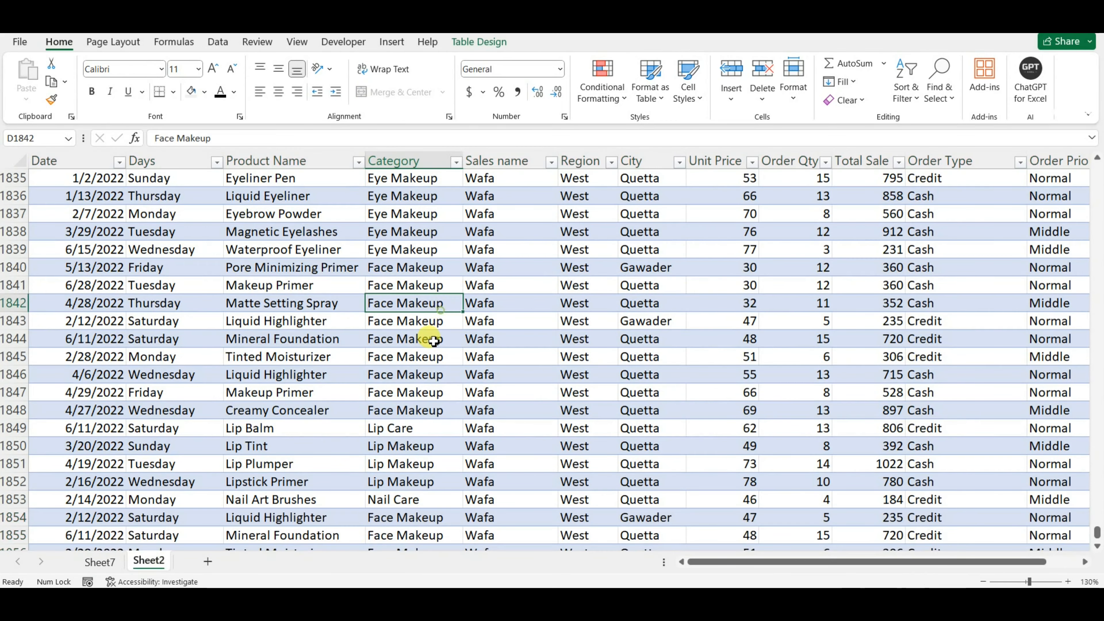
scroll(431, 338, "up", 7)
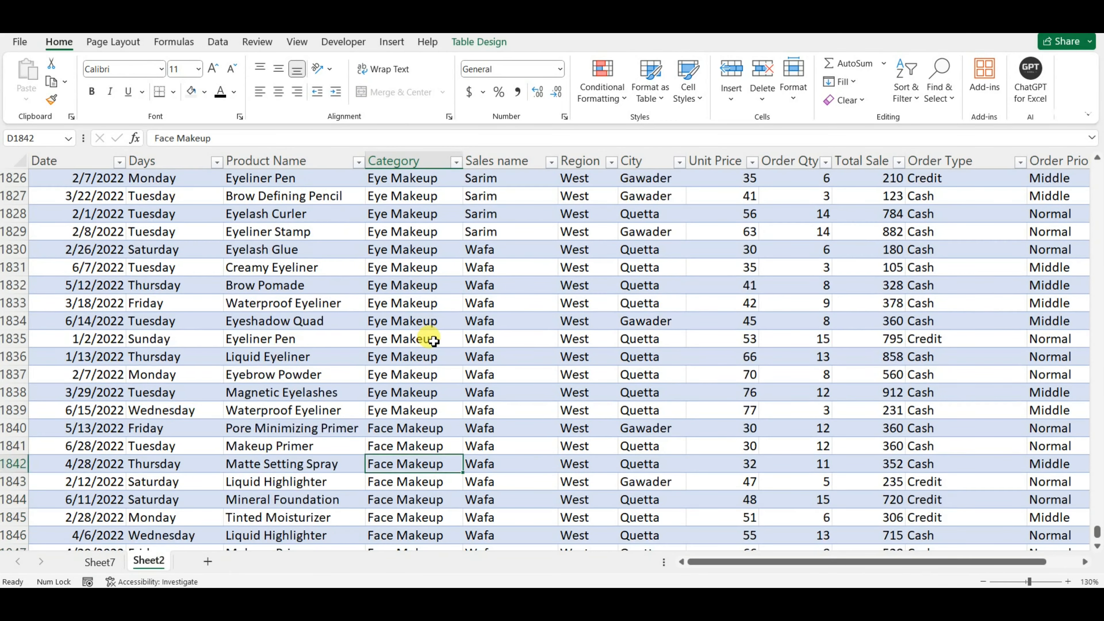
left_click(103, 563)
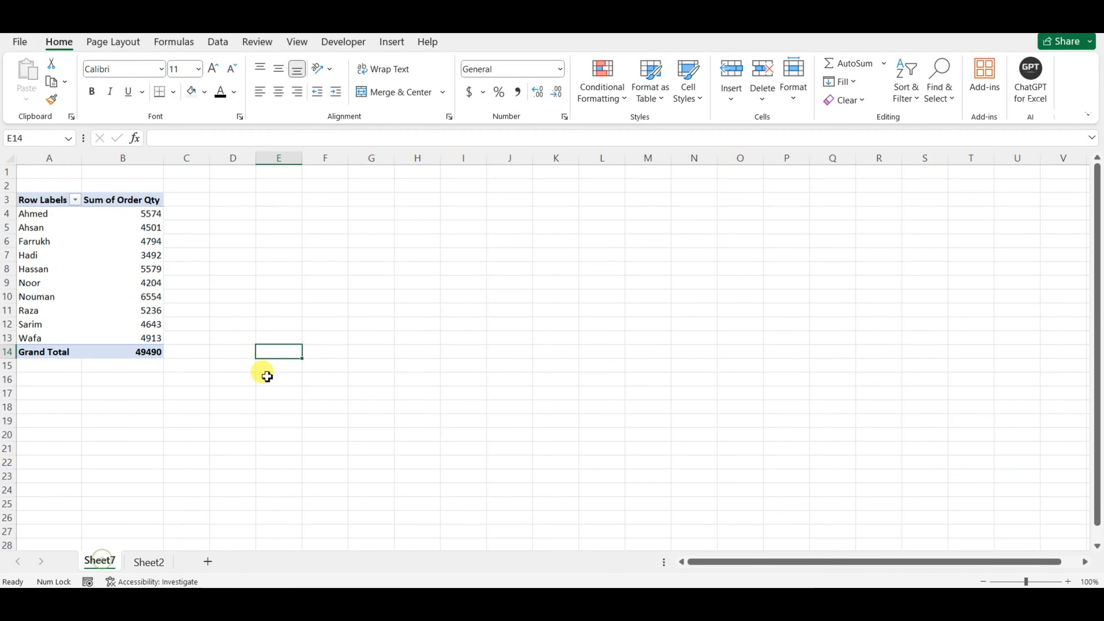
- Shorten the PivotTable's value column header in B3 to " Order Qty" by removing "Sum of" and keeping the leading space
left_click(132, 227)
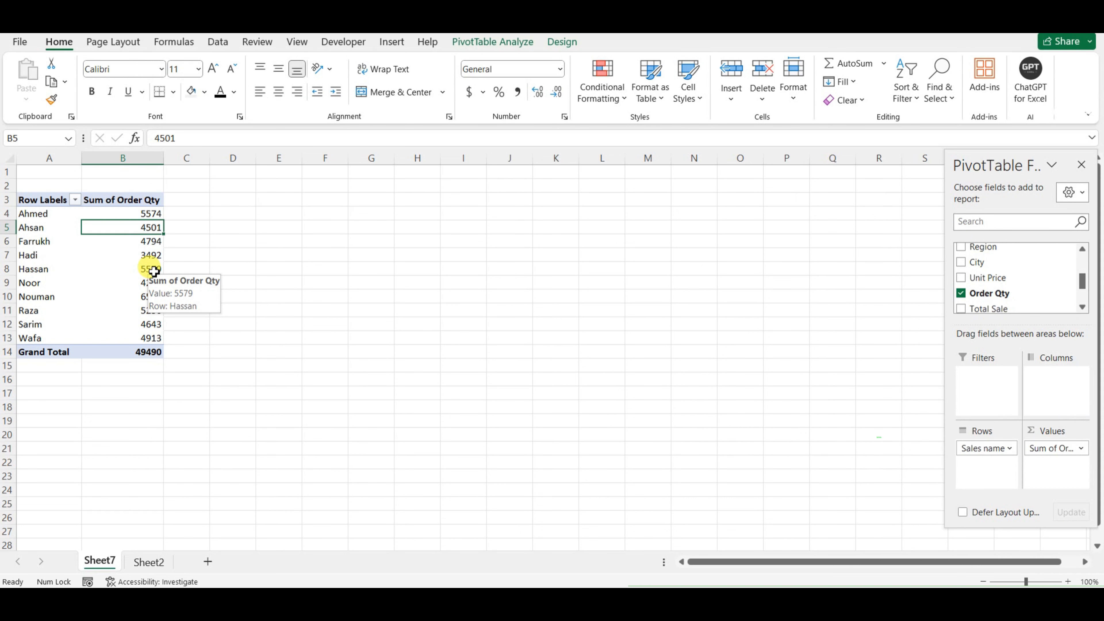
key("Up")
key("Up")
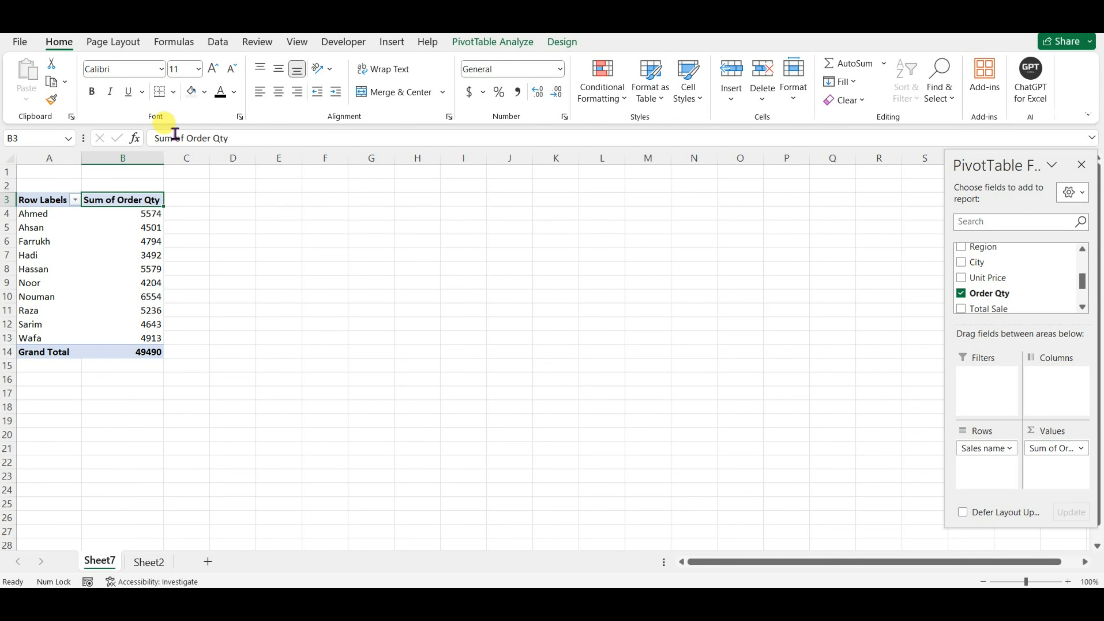
left_click_drag(185, 138, 154, 149)
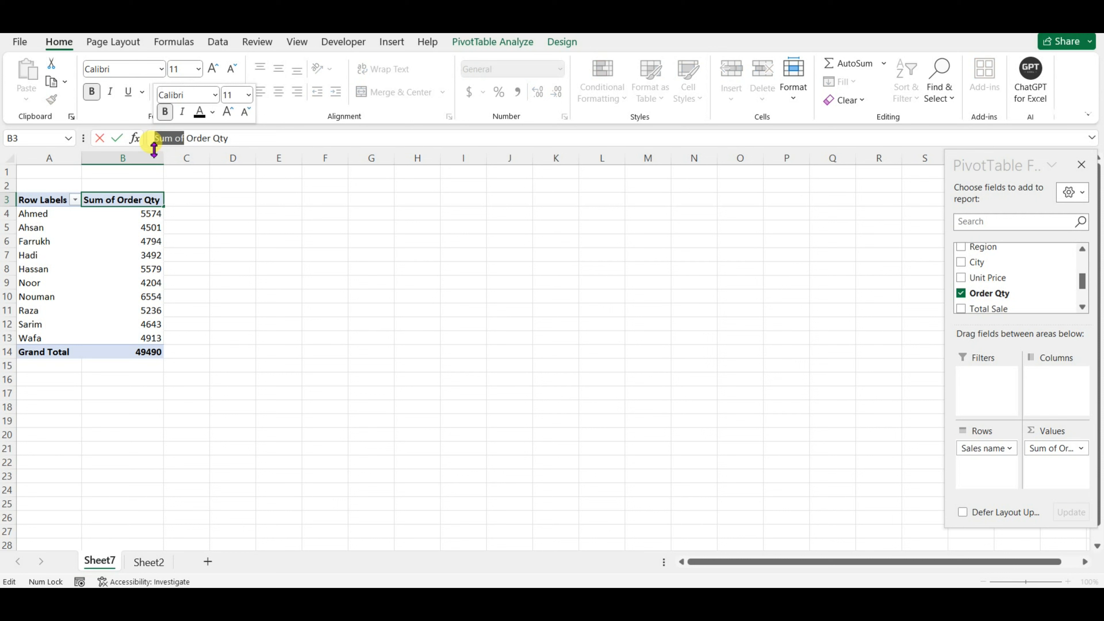
key("BackSpace")
key("Return")
key("Return")
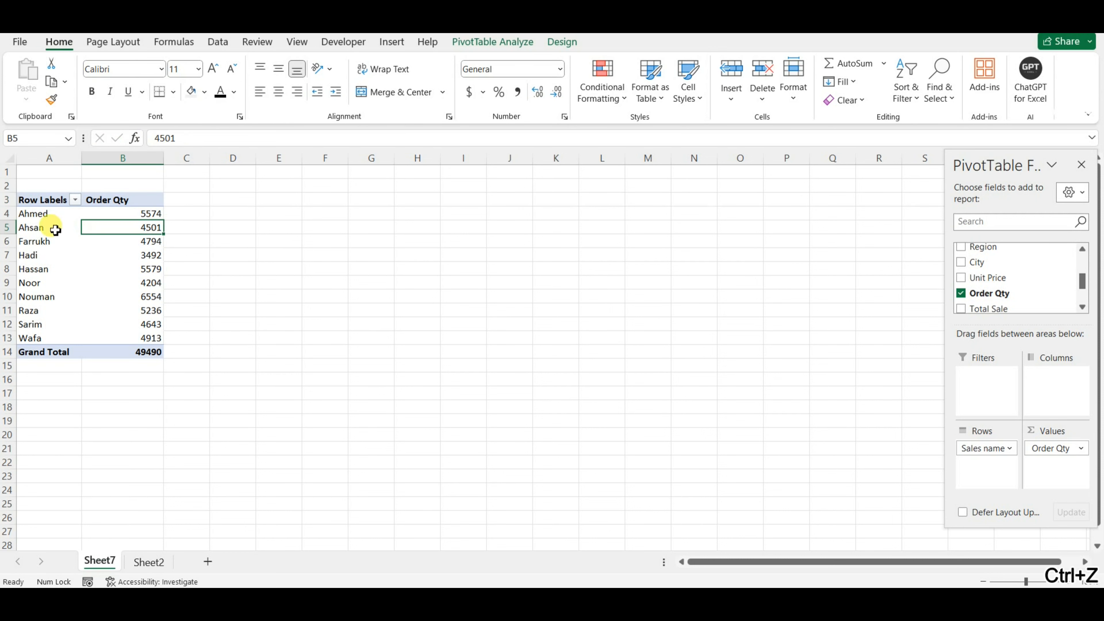
- Rename the PivotTable's Row Labels header in A3 as "Sales Name"
left_click(39, 198)
left_click_drag(203, 138, 160, 147)
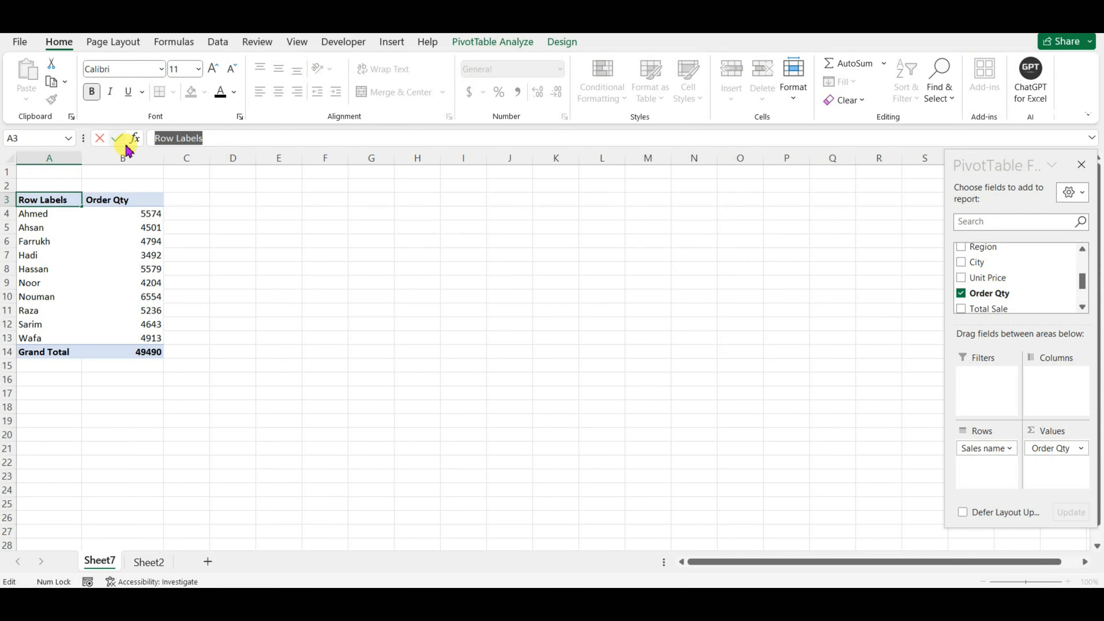
type("Naales")
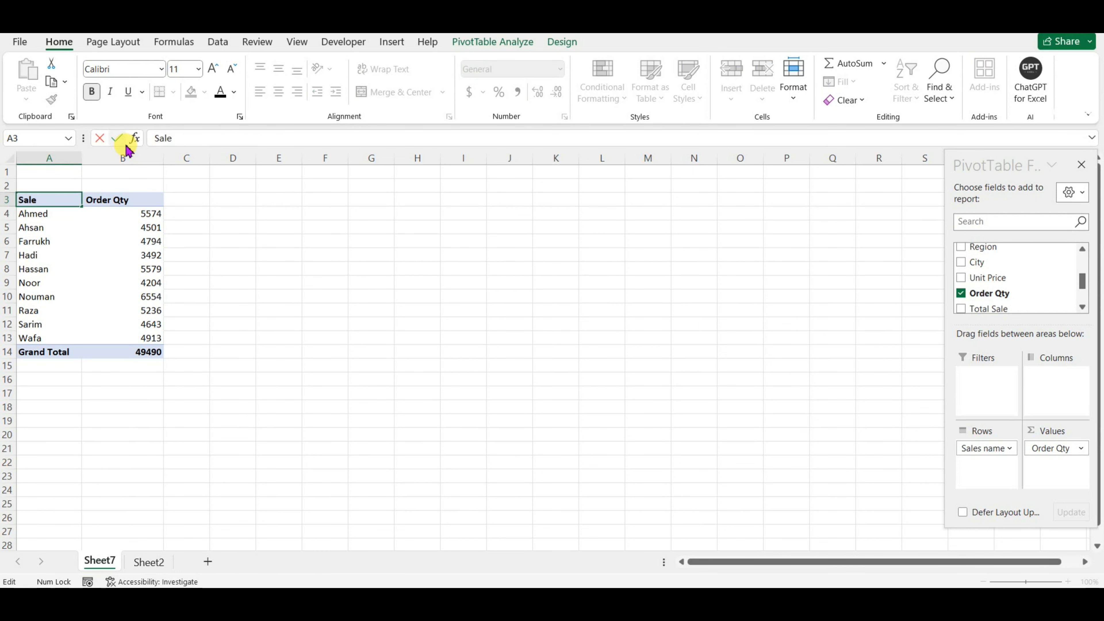
key("Return")
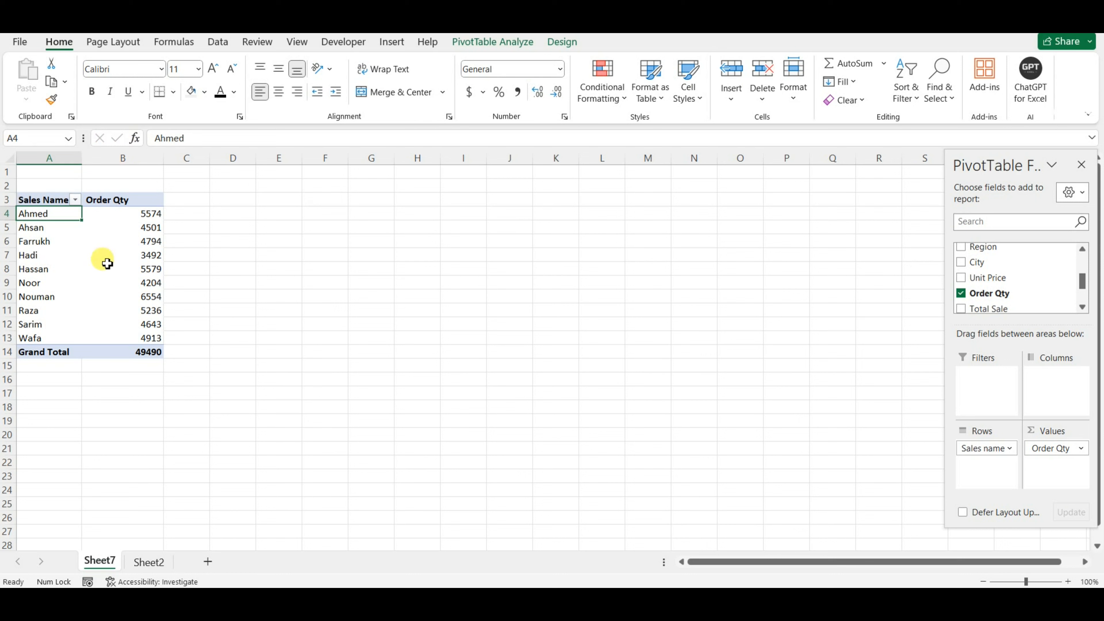
- Sort the PivotTable by order quantity from largest to smallest
right_click(148, 240)
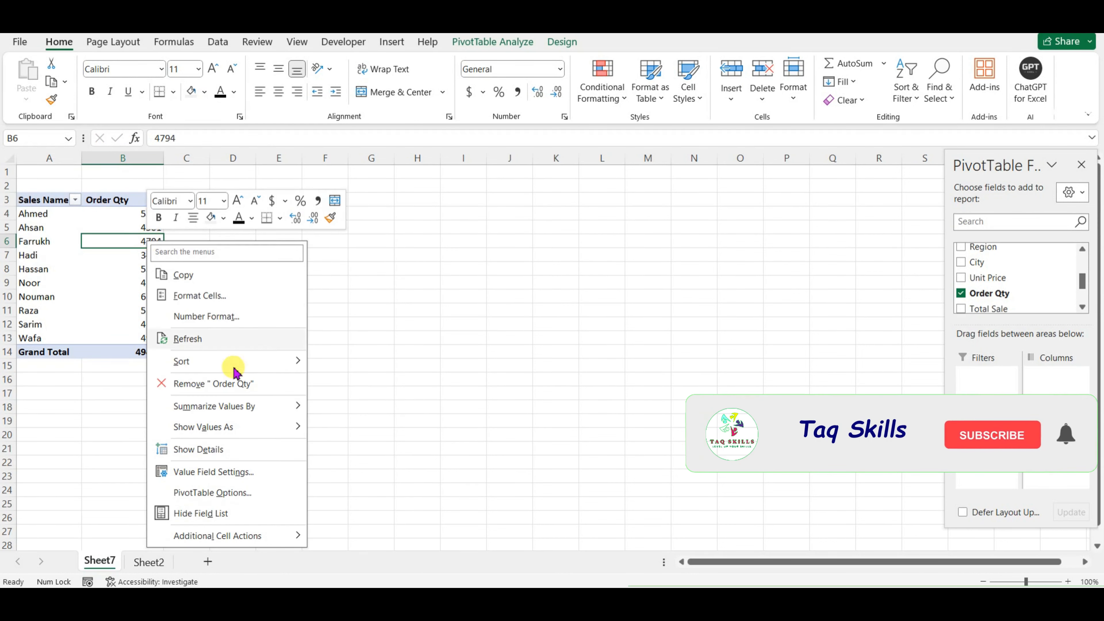
left_click(253, 361)
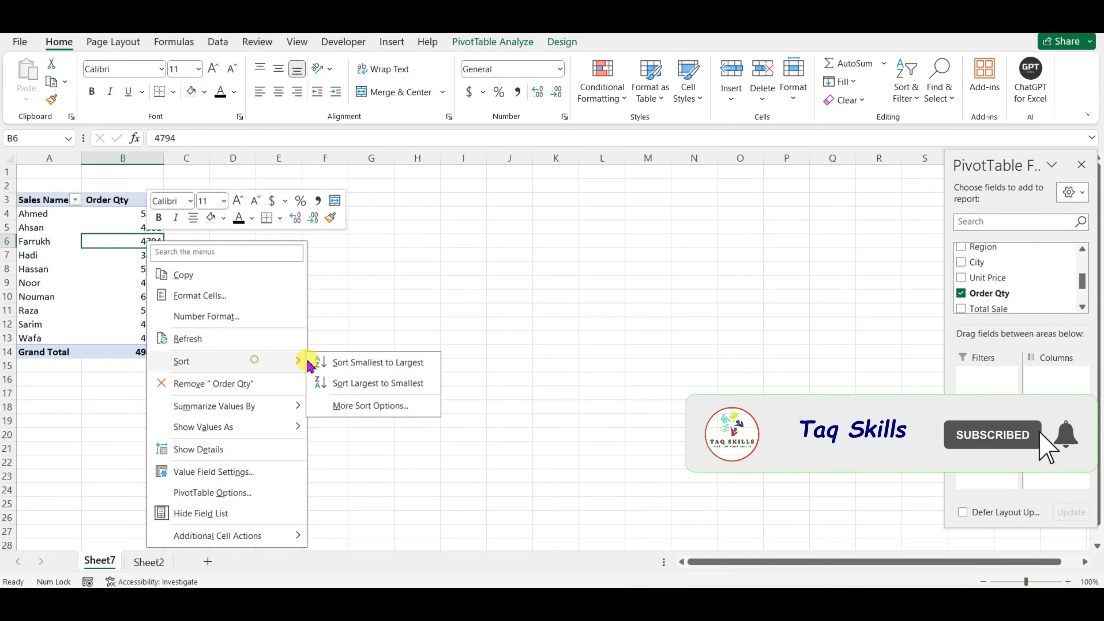
left_click(370, 383)
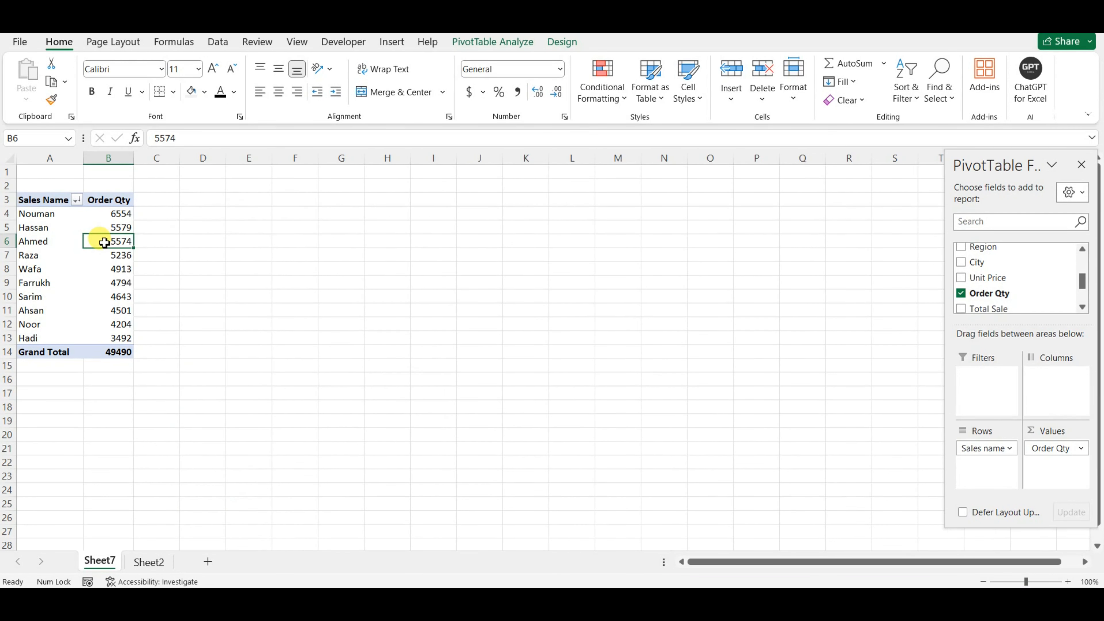
- Apply the light gold PivotTable style to the salesperson PivotTable on Sheet7
mouse_move(104, 243)
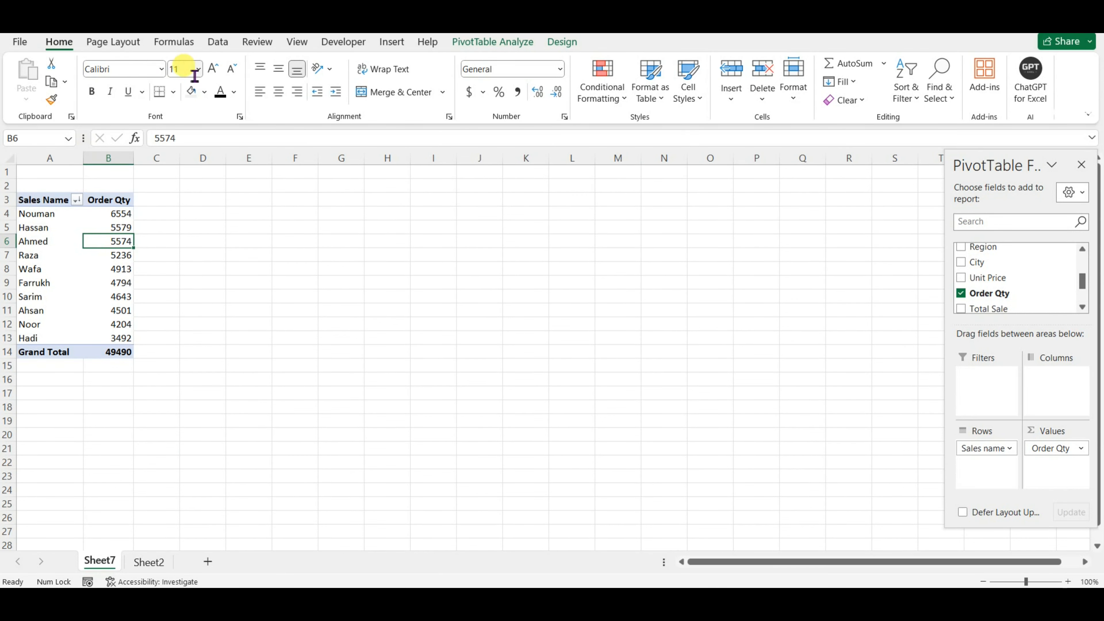
left_click(551, 51)
left_click(45, 220)
key("ctrl+shift+Down")
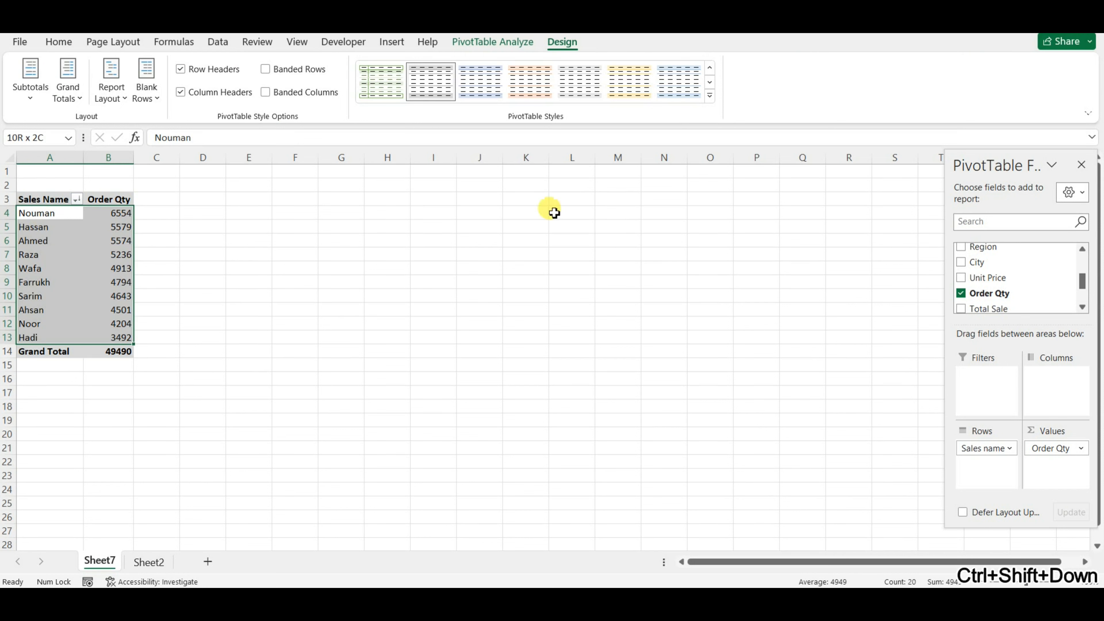
left_click(618, 83)
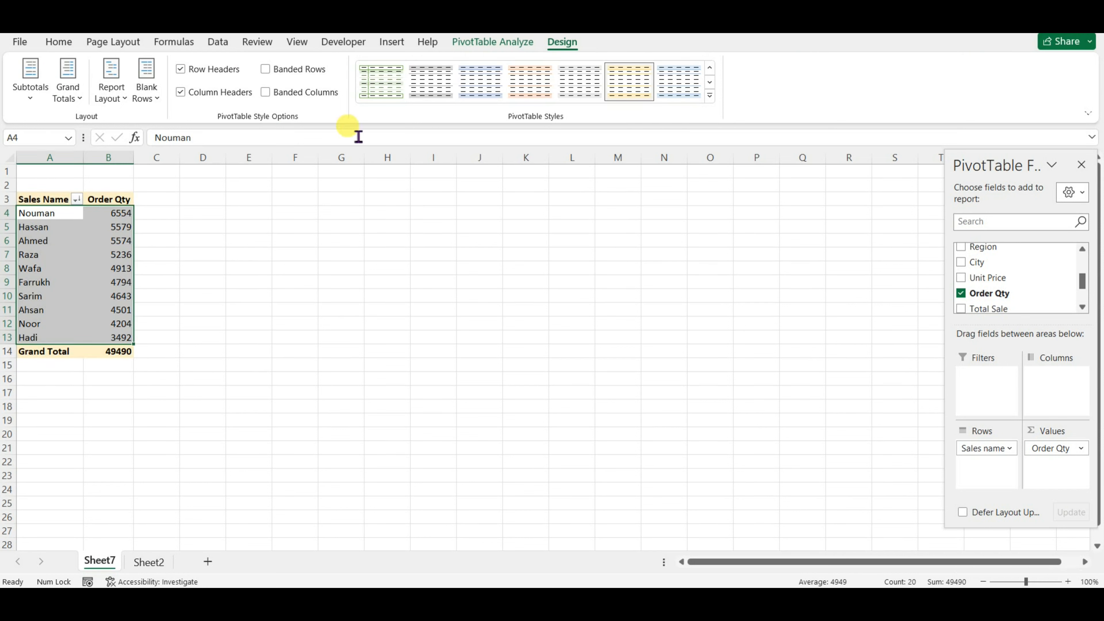
- Turn on banded rows for the salesperson PivotTable
left_click(266, 70)
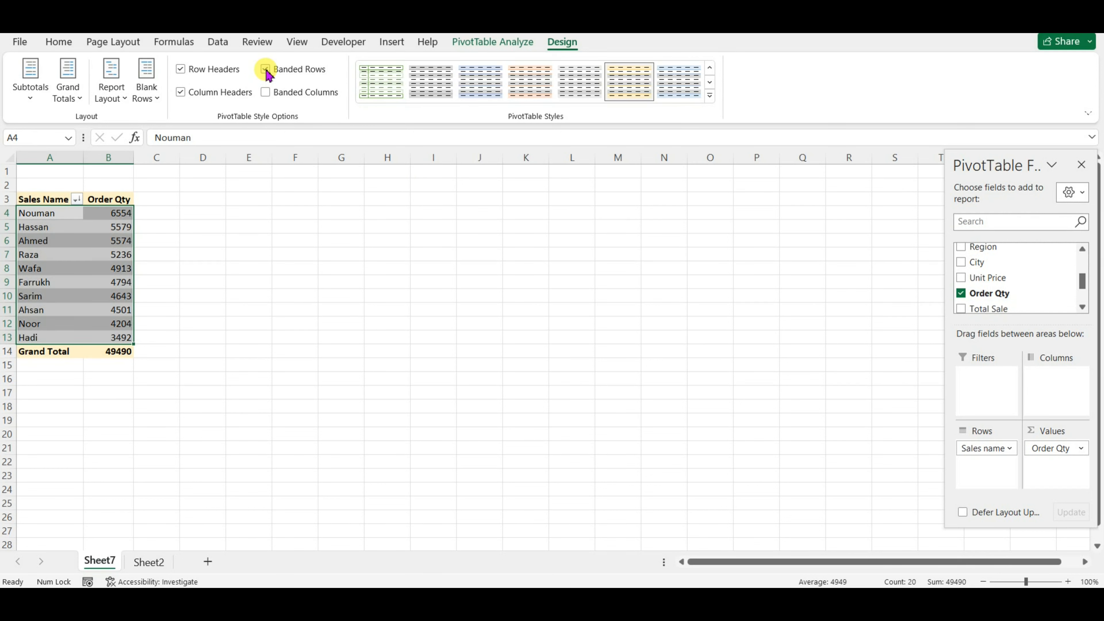
left_click(112, 255)
left_click(50, 235)
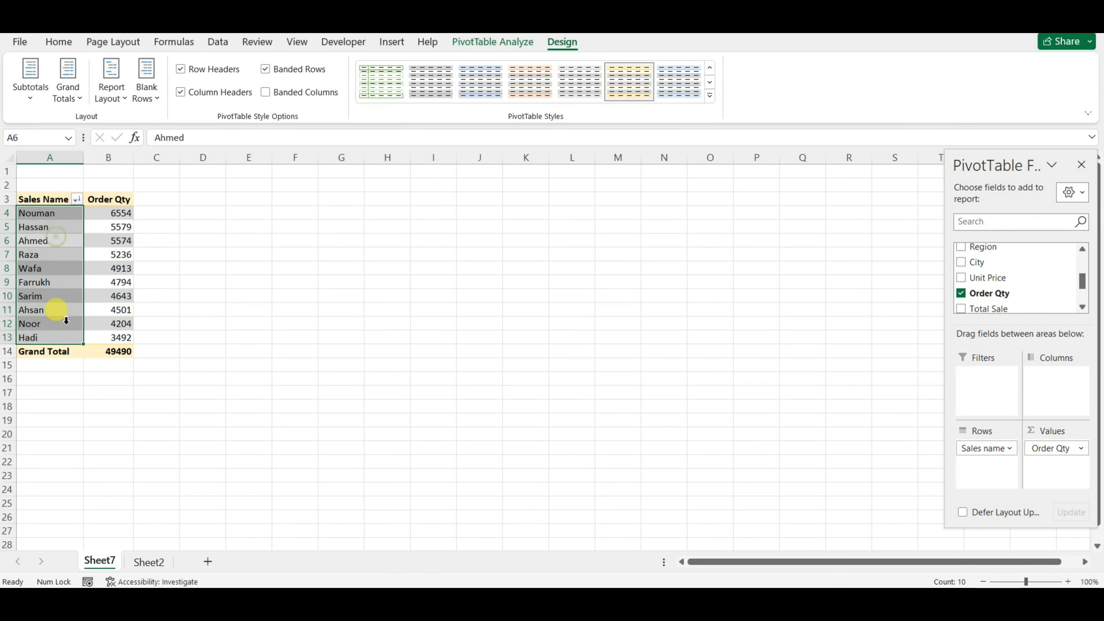
left_click(90, 298)
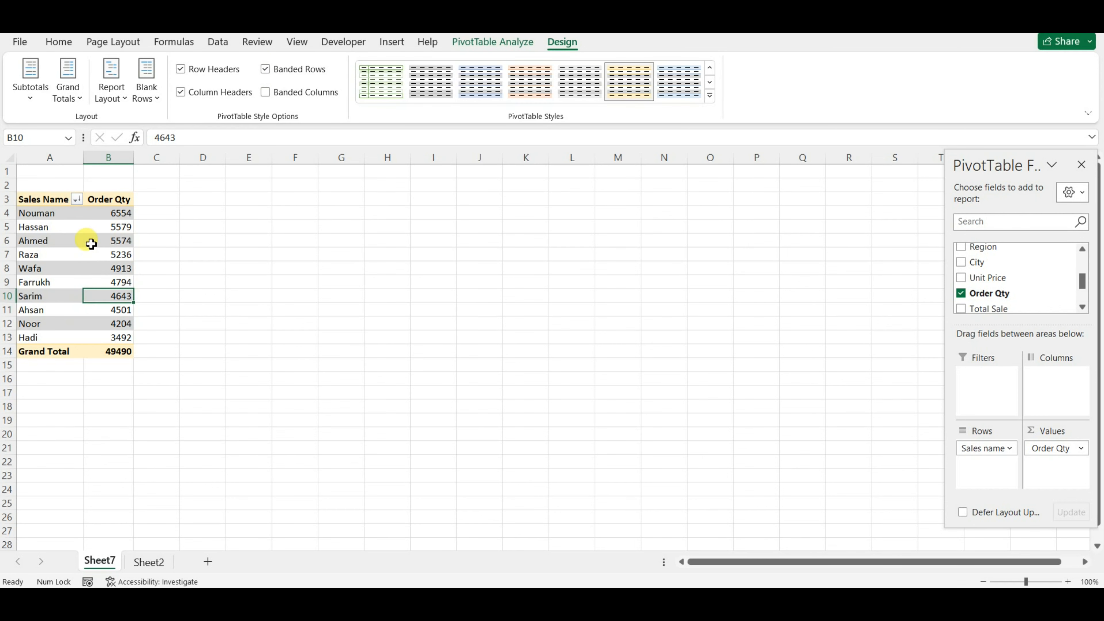
mouse_move(91, 244)
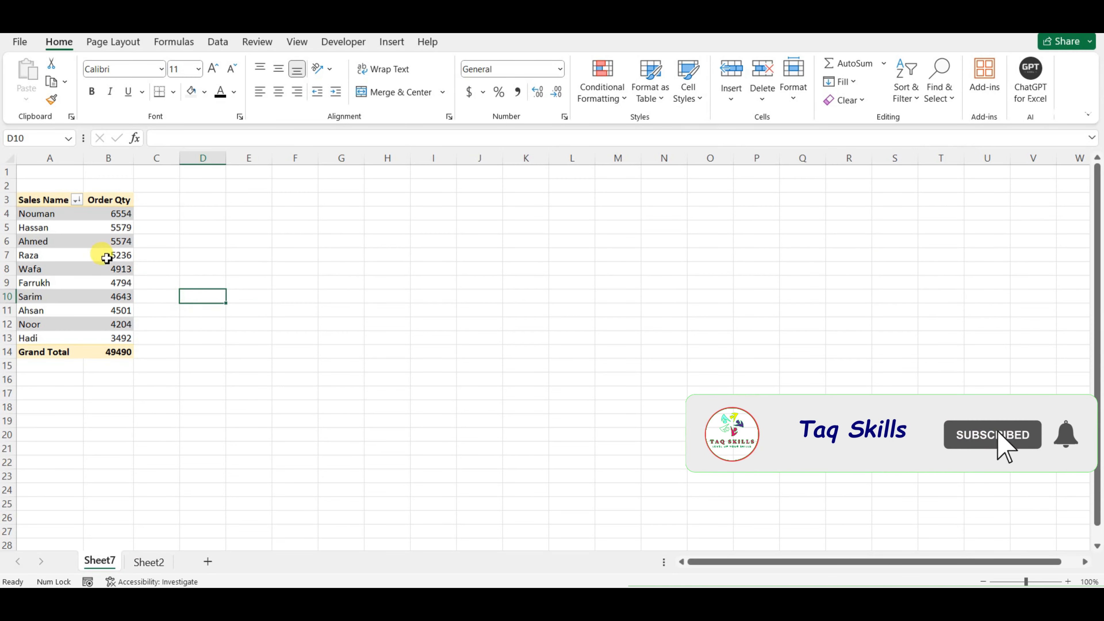
- Add Region as a report filter to the PivotTable and filter it to North
left_click(106, 256)
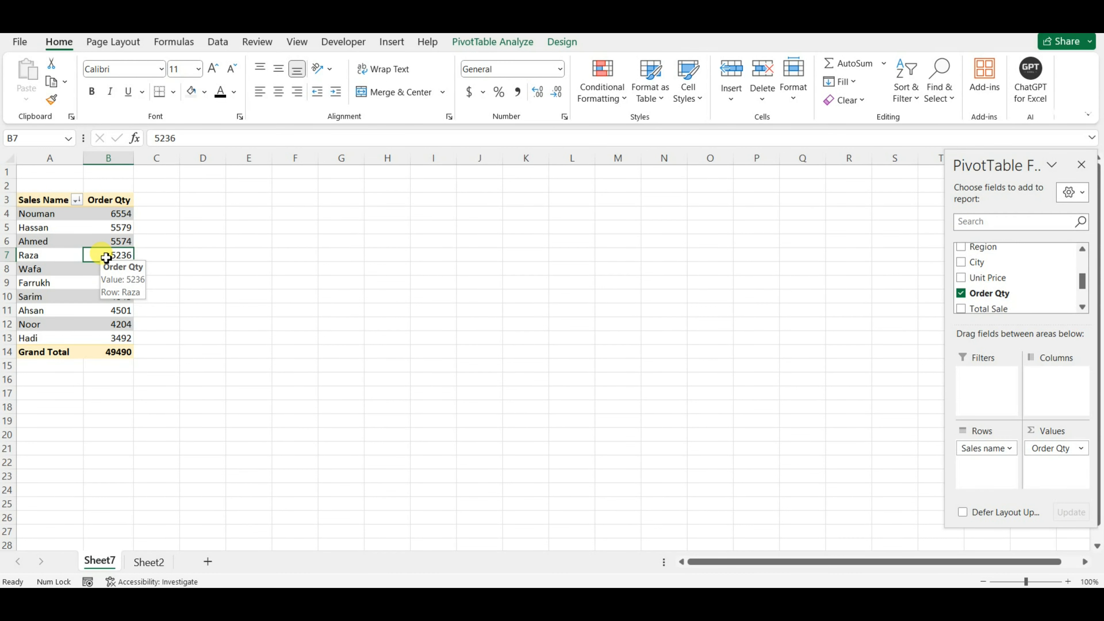
left_click_drag(982, 247, 972, 376)
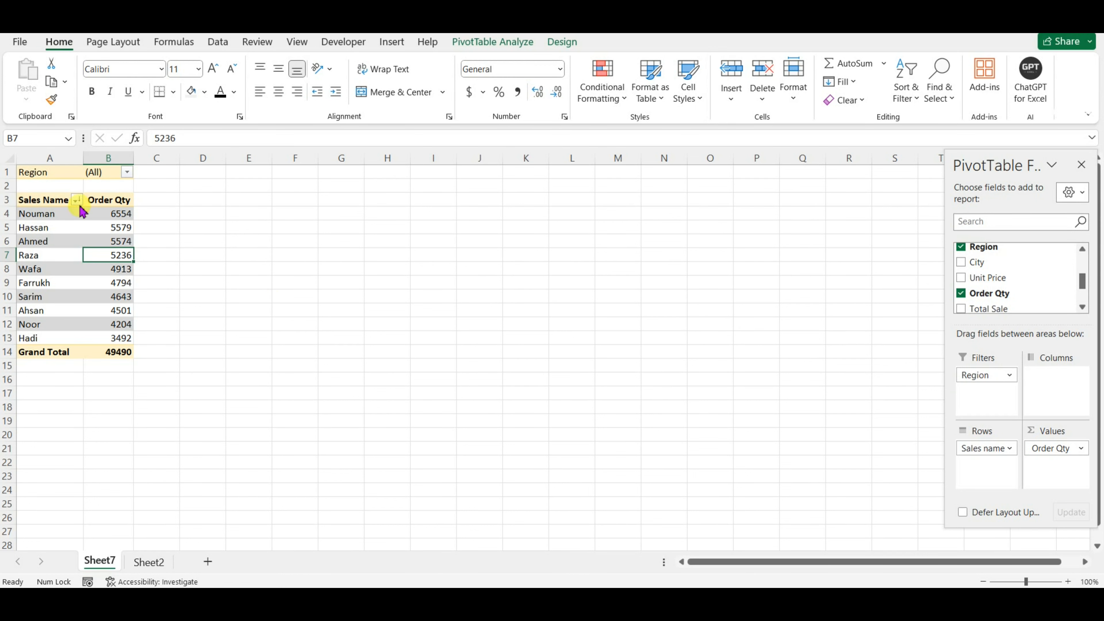
left_click(130, 173)
left_click(26, 234)
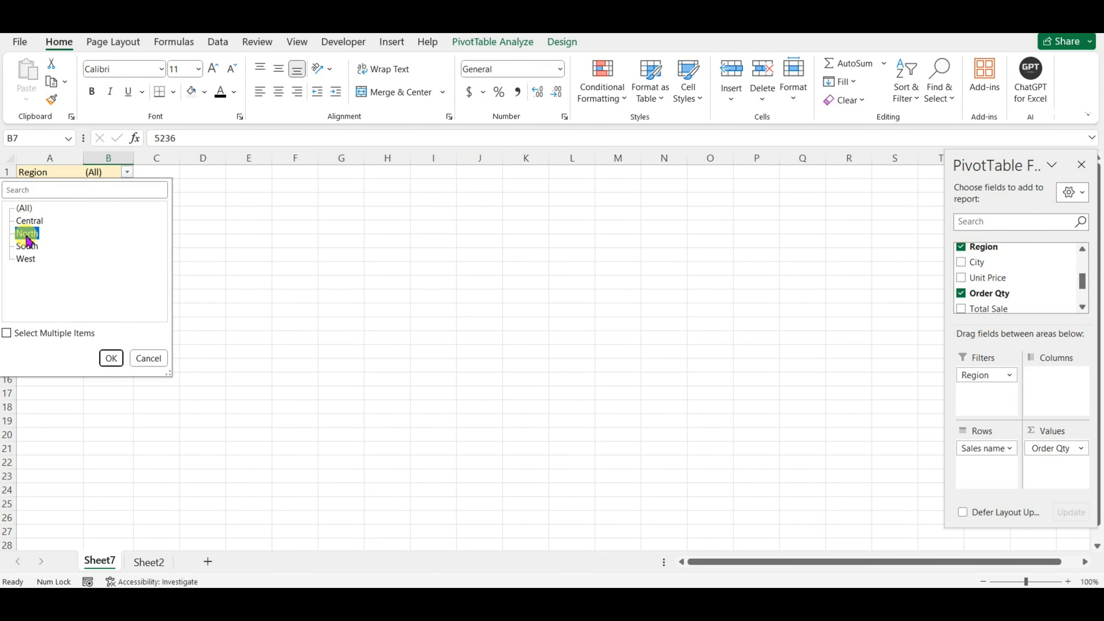
left_click(104, 359)
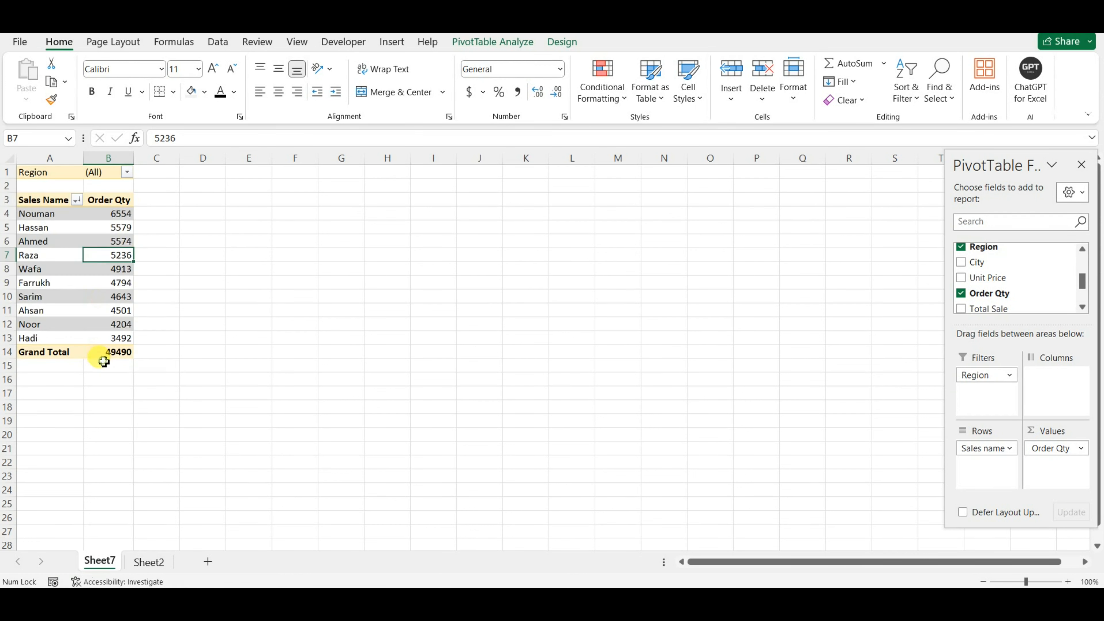
- Change the PivotTable's Region report filter to South
left_click(127, 173)
left_click(26, 246)
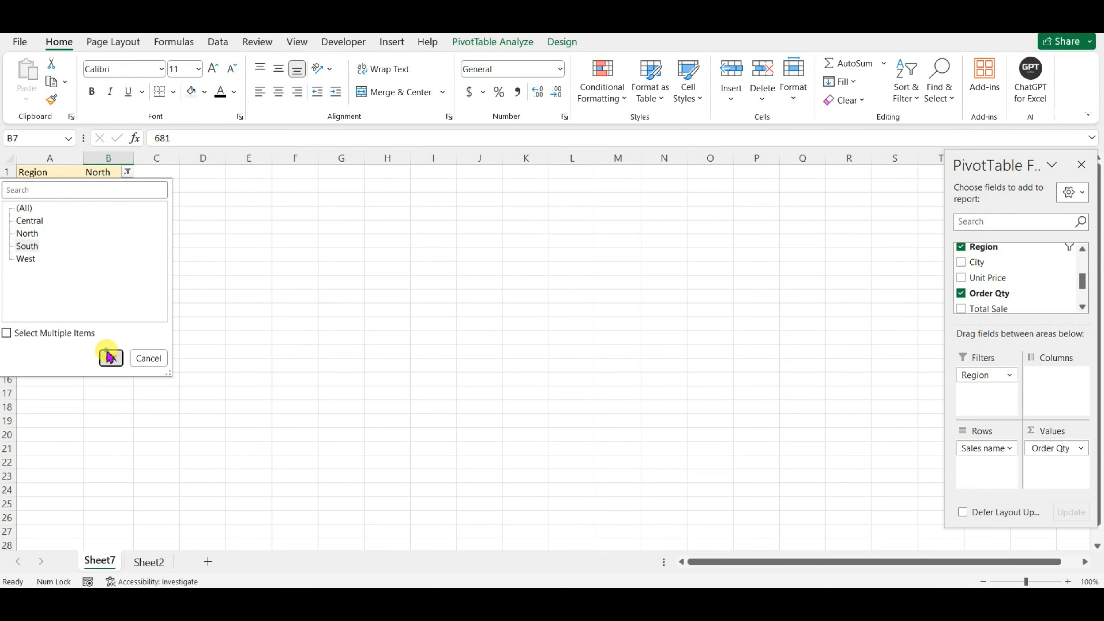
left_click(110, 357)
left_click(127, 161)
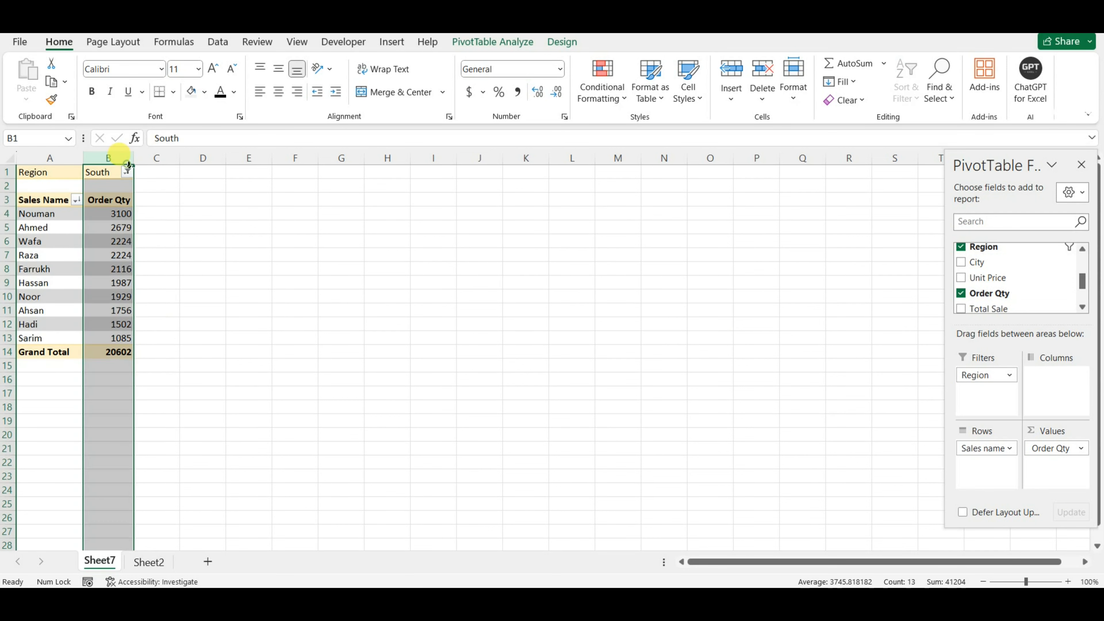
left_click(127, 173)
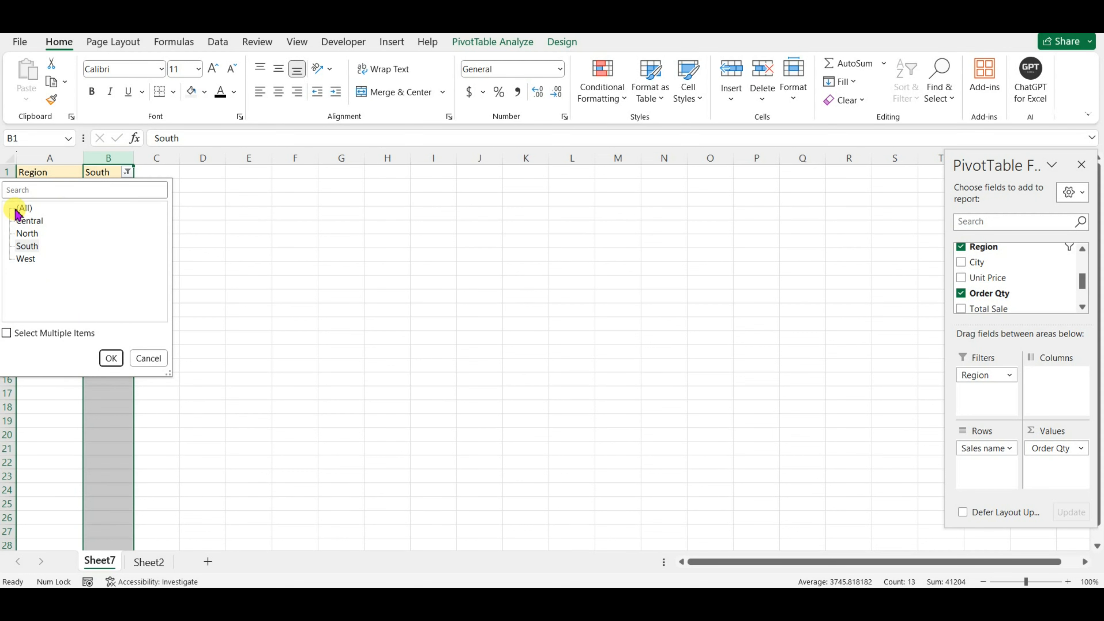
left_click(148, 358)
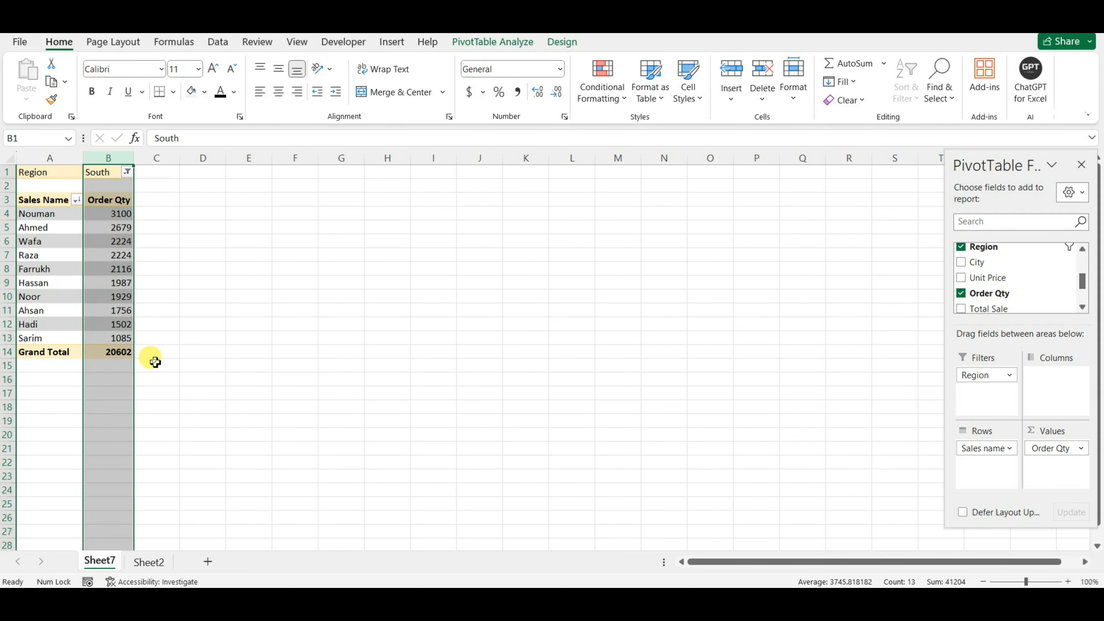
- Add a slicer for the Region field and place it beside the PivotTable over columns D to G
left_click(101, 270)
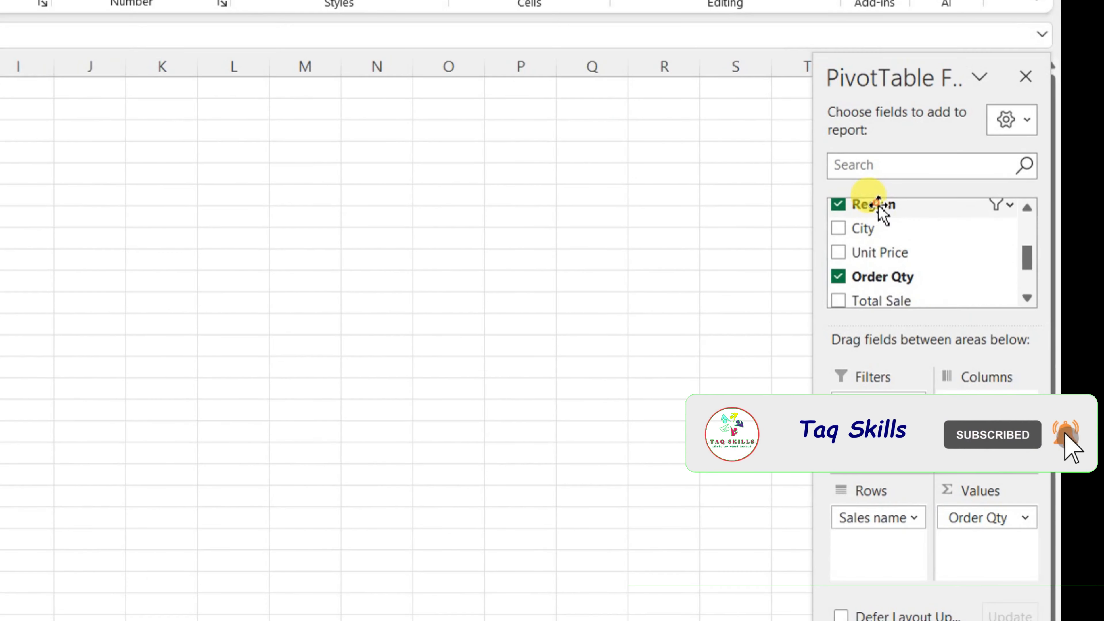
right_click(933, 229)
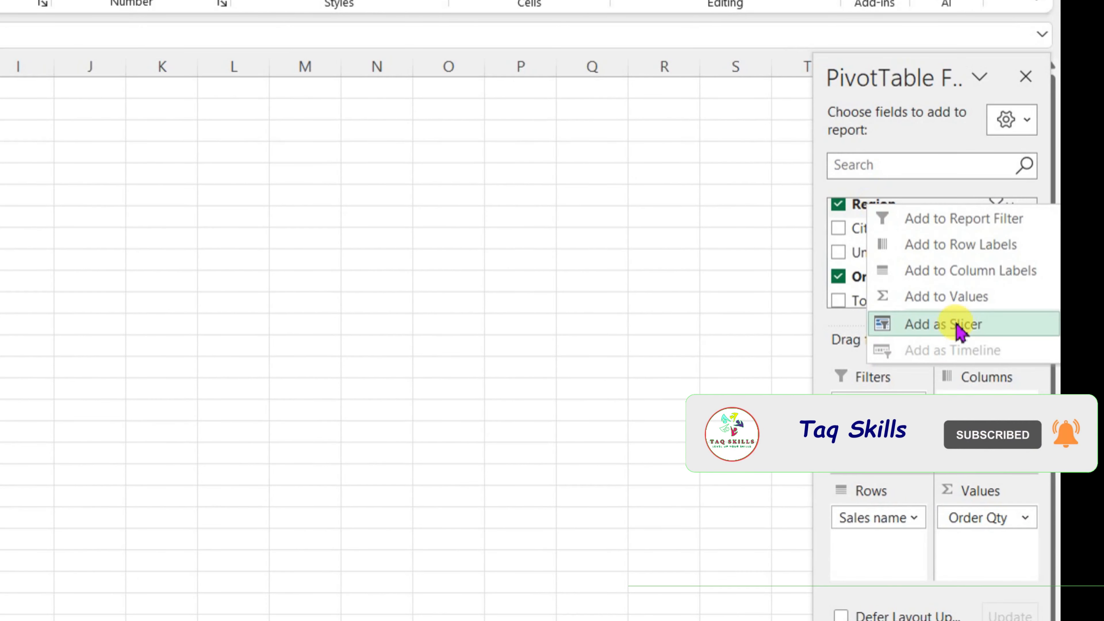
left_click(963, 335)
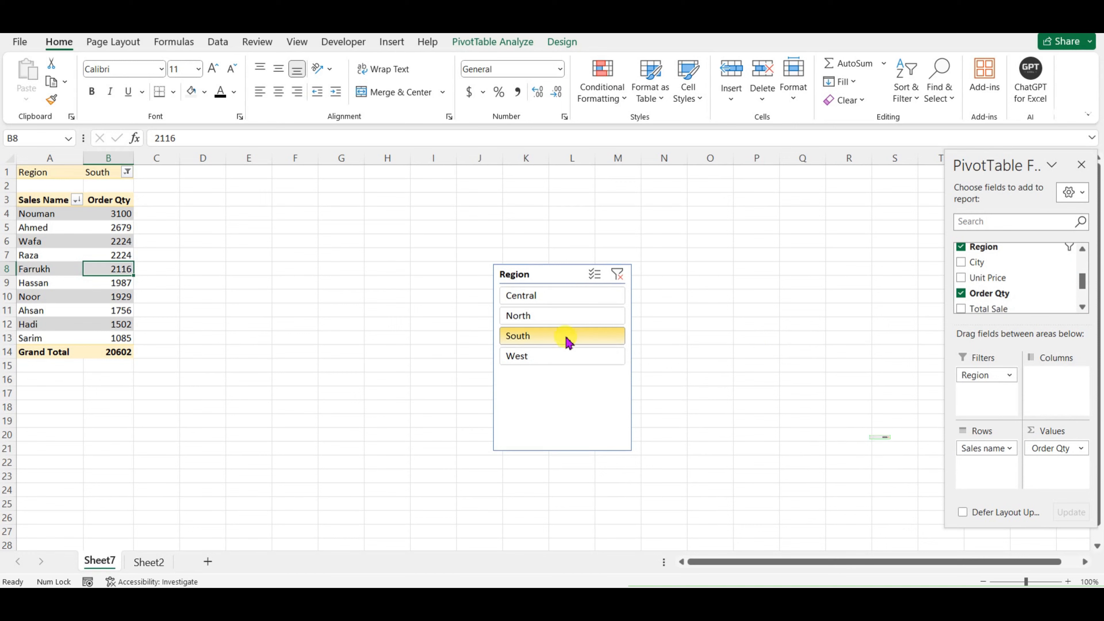
left_click_drag(548, 278, 246, 202)
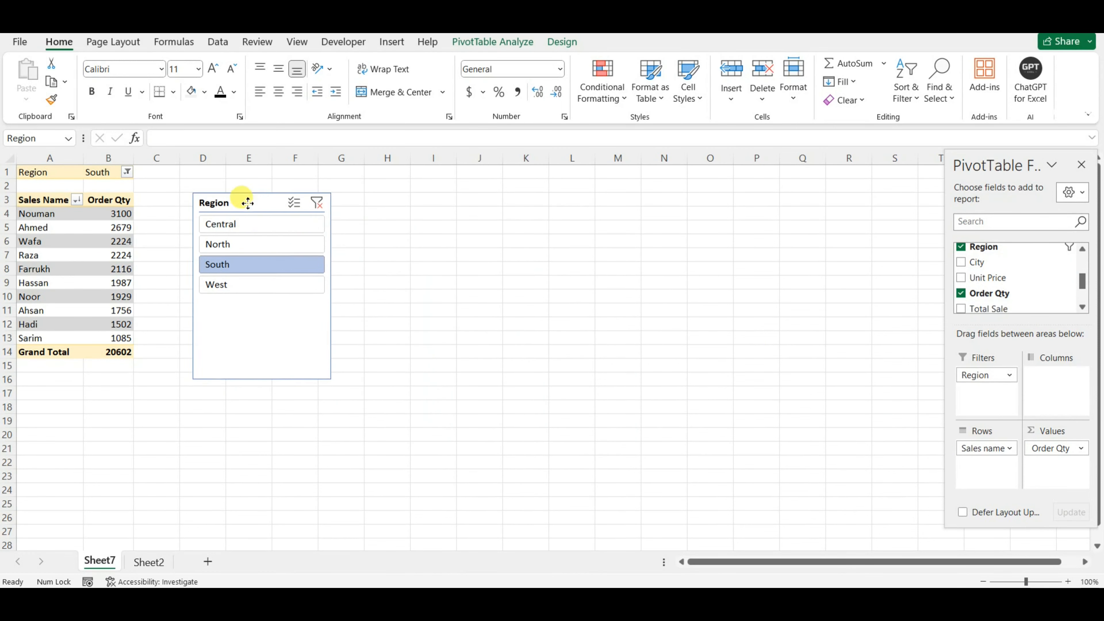
- Filter the PivotTable by one region at a time with the slicer, stepping through Central, North, South and West and ending on Central
left_click(226, 230)
left_click(233, 246)
left_click(235, 265)
left_click(236, 282)
left_click(235, 263)
left_click(231, 239)
left_click(230, 229)
- Add West, South and North to the Central selection in the Region slicer
left_click(238, 286, "ctrl")
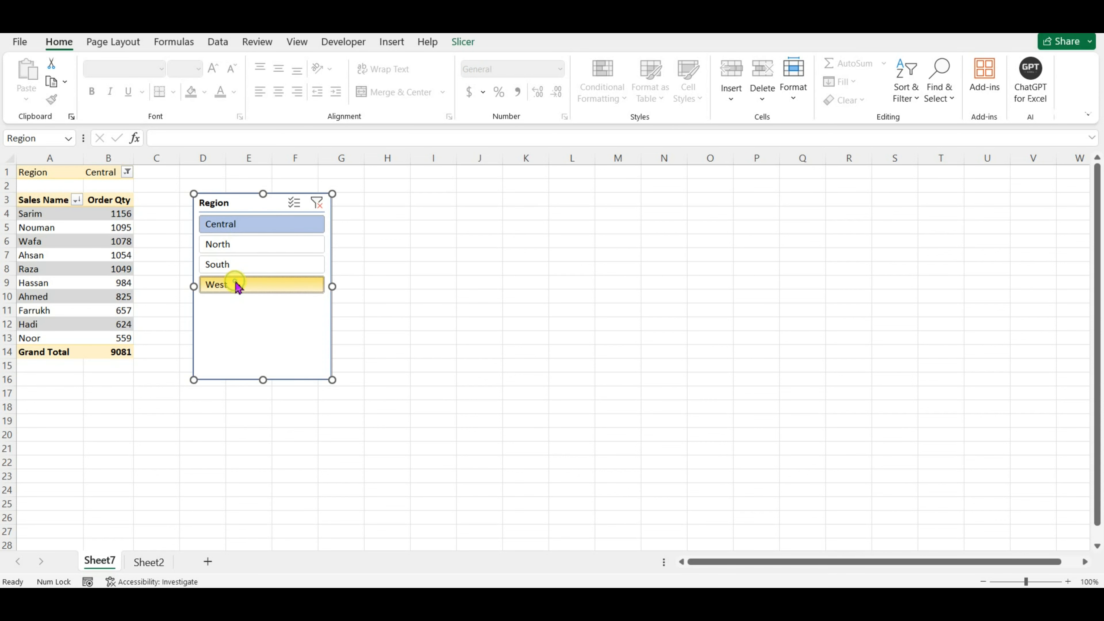
left_click(273, 265, "ctrl")
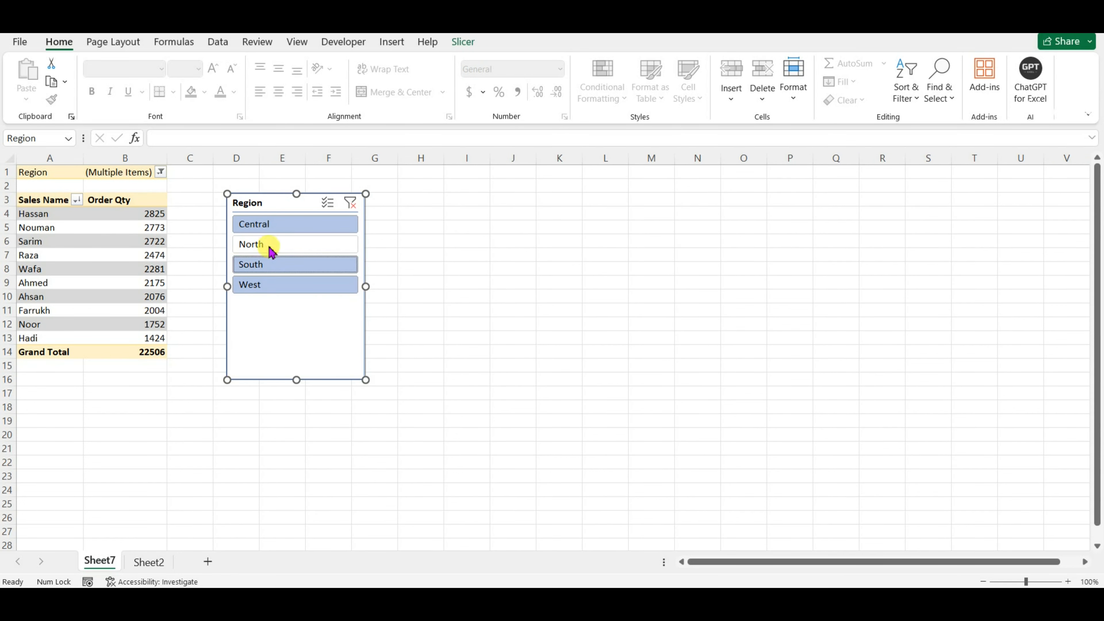
left_click(270, 245, "ctrl")
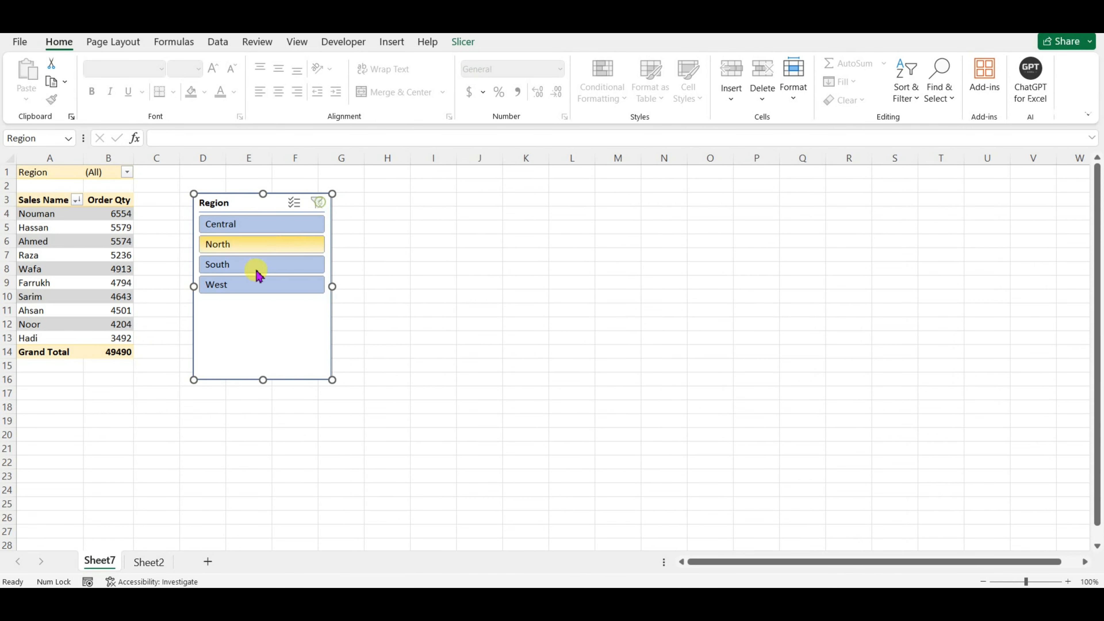
- Switch the Region slicer to single regions again: West, North, Central and finally West
left_click(251, 287)
left_click(245, 251)
left_click(244, 231)
left_click(242, 289)
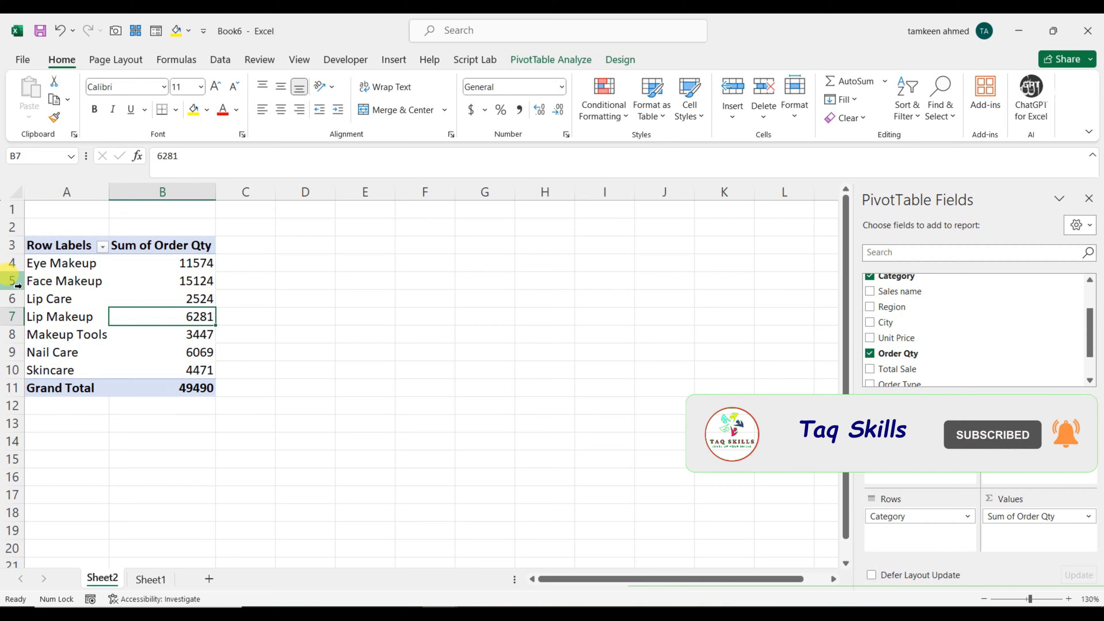
- Examine the order quantity of each category in the PivotTable on Sheet2 of Book6
left_click(56, 265)
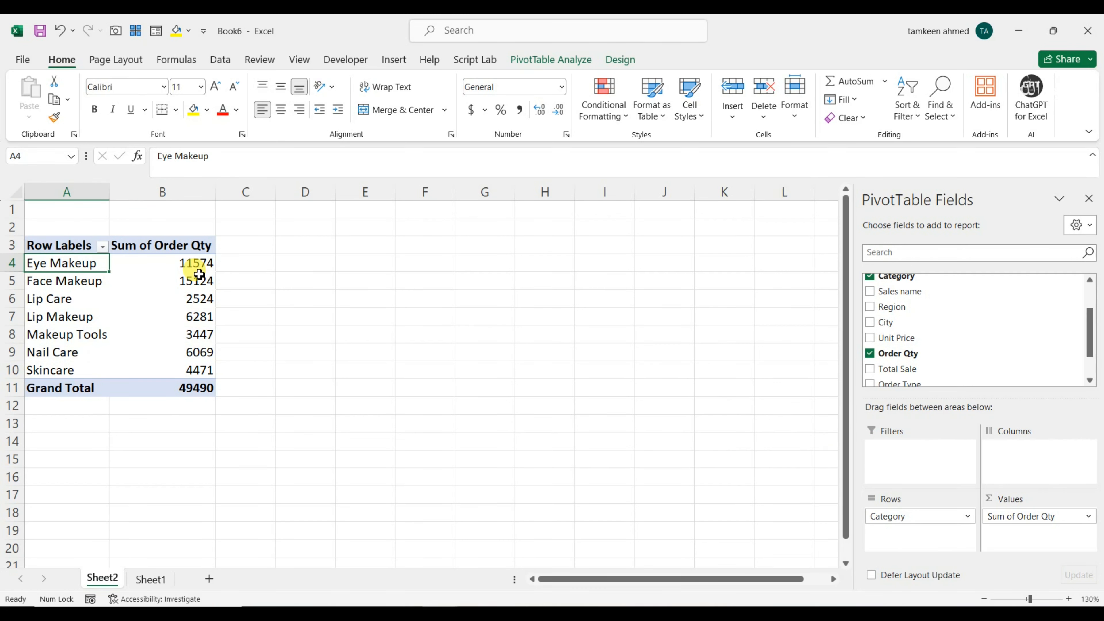
mouse_move(199, 270)
left_click_drag(198, 268, 208, 367)
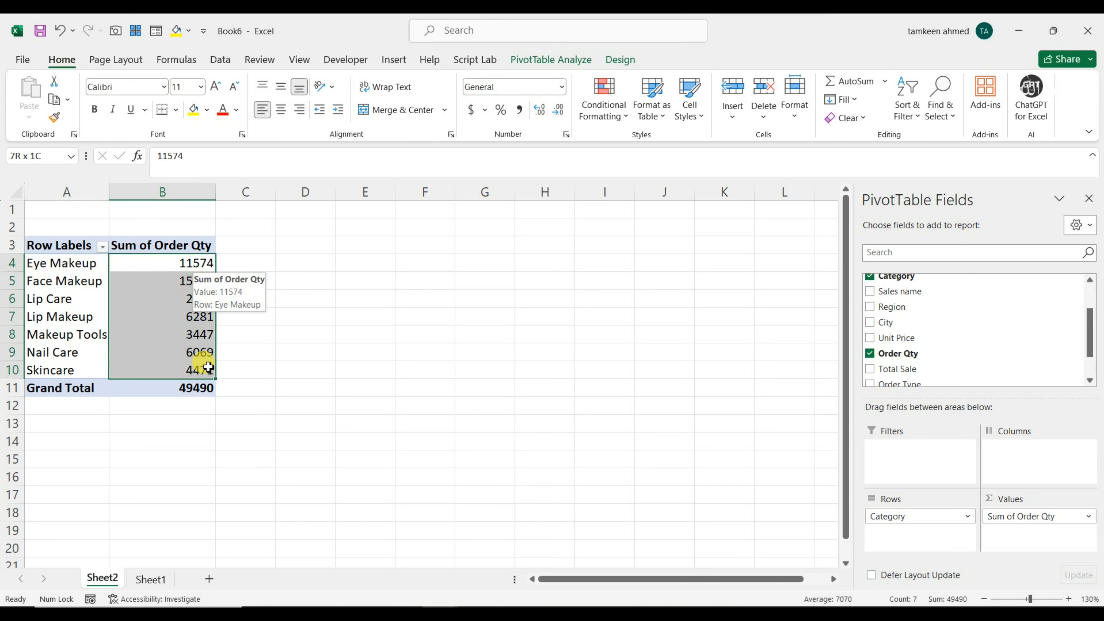
left_click(126, 315)
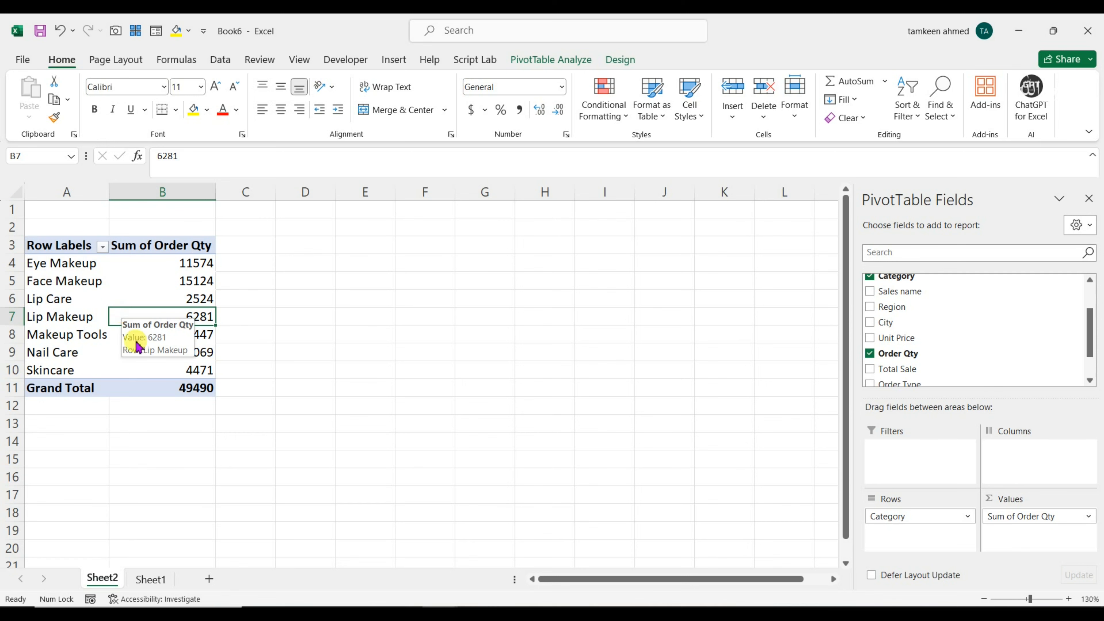
- Review the sales data on Sheet1 and the Category and Target table in columns P and Q
left_click(145, 579)
left_click(835, 260)
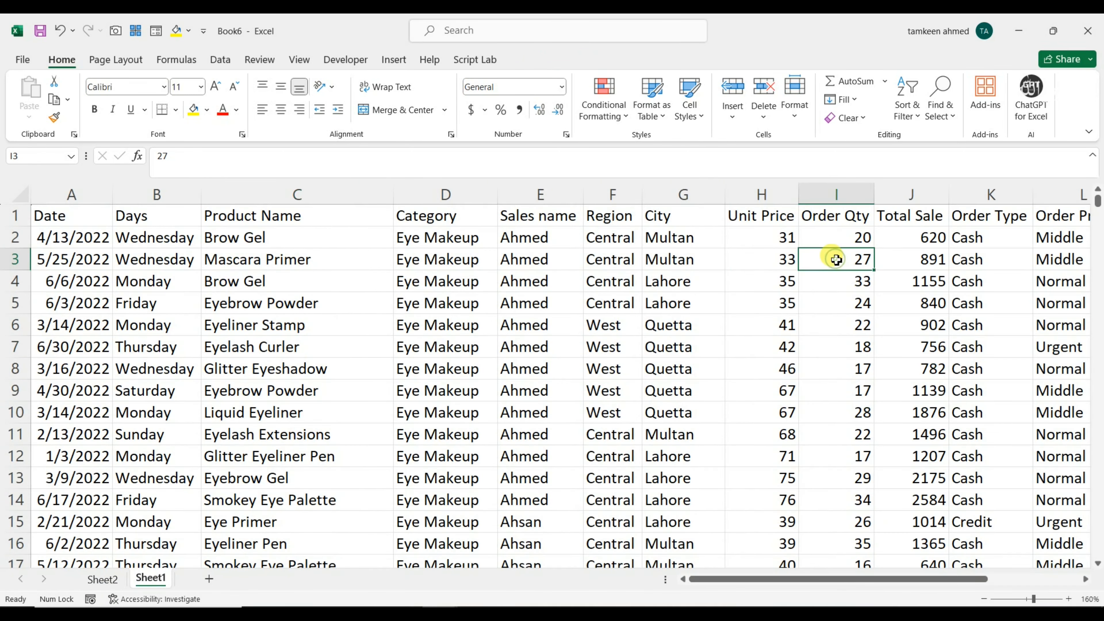
key("Right")
key("Right")
key("Right")
key("Right")
key("Right")
key("Left")
key("Left")
key("Left")
key("Left")
key("Left")
key("Left")
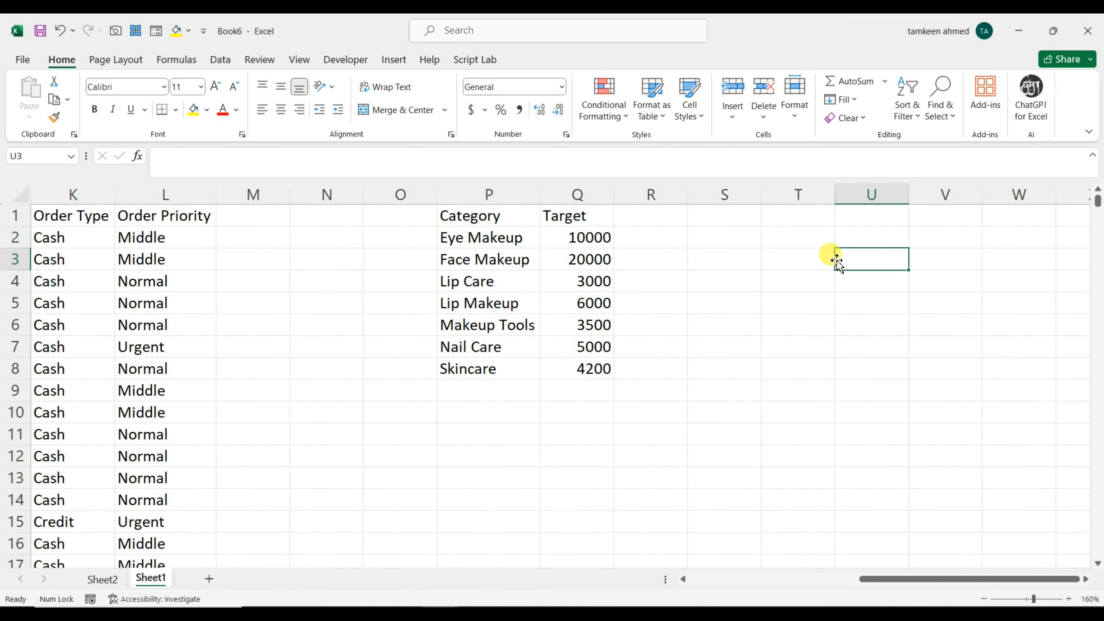
key("Up")
key("Up")
key("Left")
key("Left")
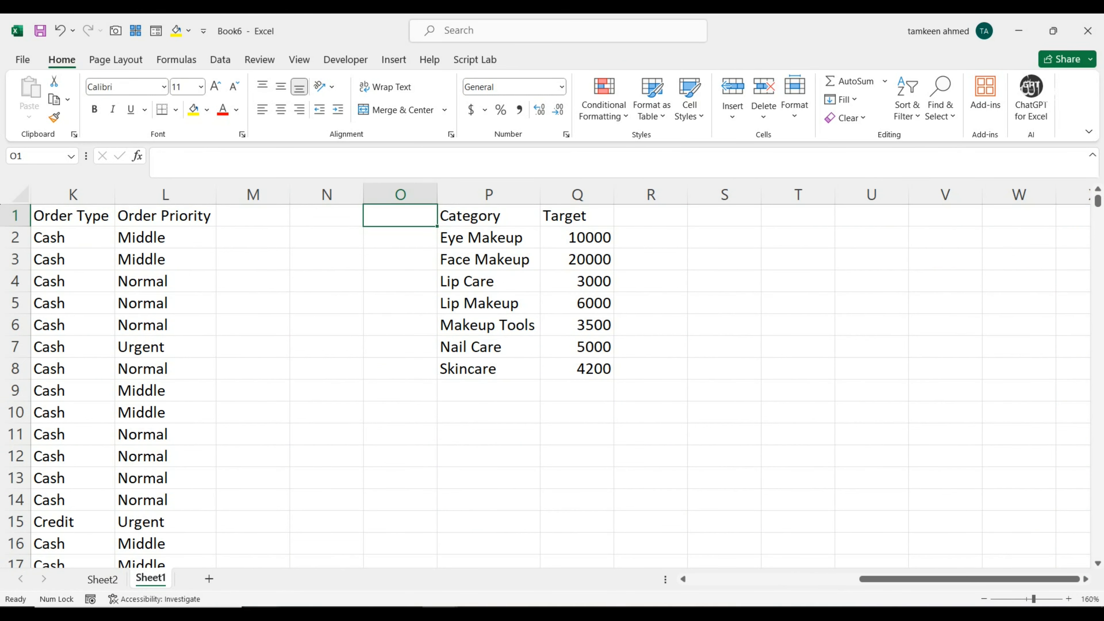
- Return to Sheet2 and check the PivotTable's order quantities in B4:B10 for comparison with the category targets
left_click(100, 579)
left_click(87, 299)
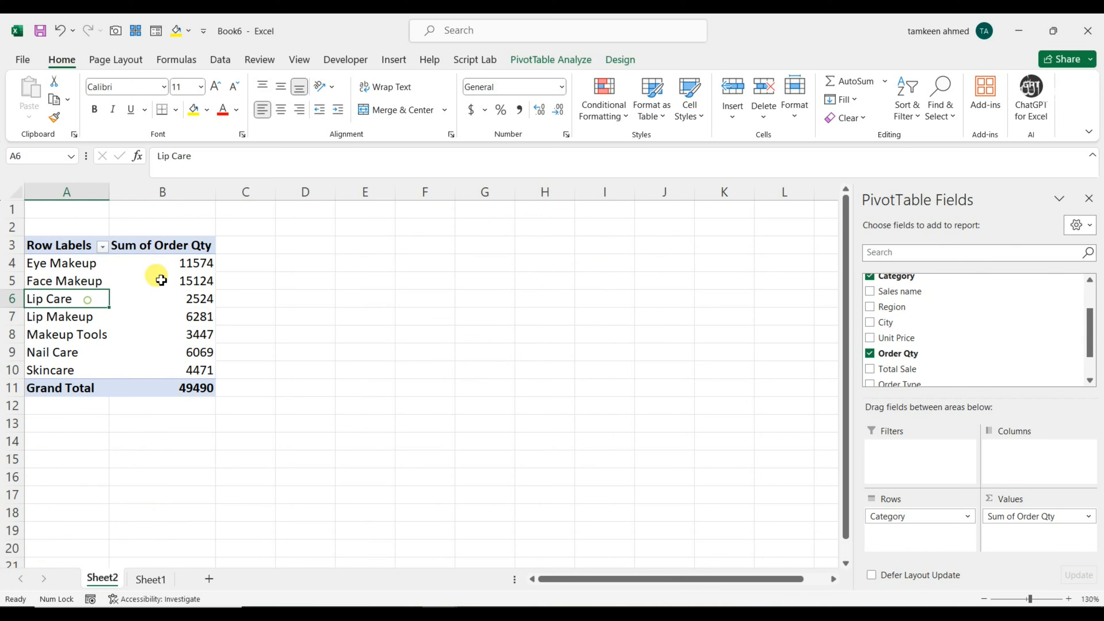
left_click_drag(178, 261, 197, 367)
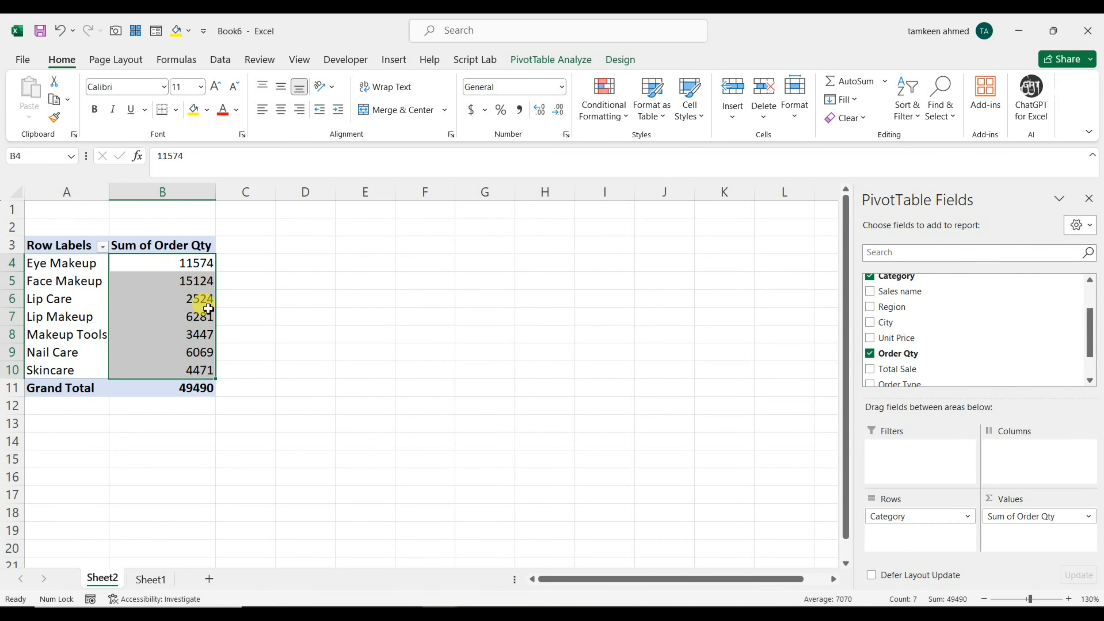
left_click(211, 300)
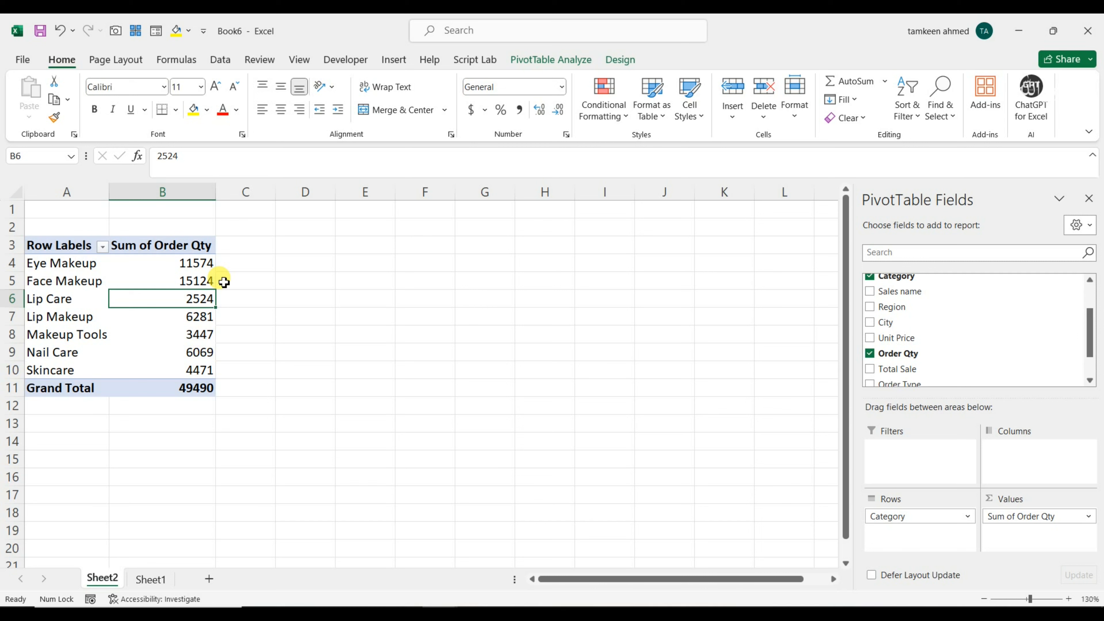
- Delete Sheet2 with its PivotTable and go back to the sales data on Sheet1
right_click(104, 585)
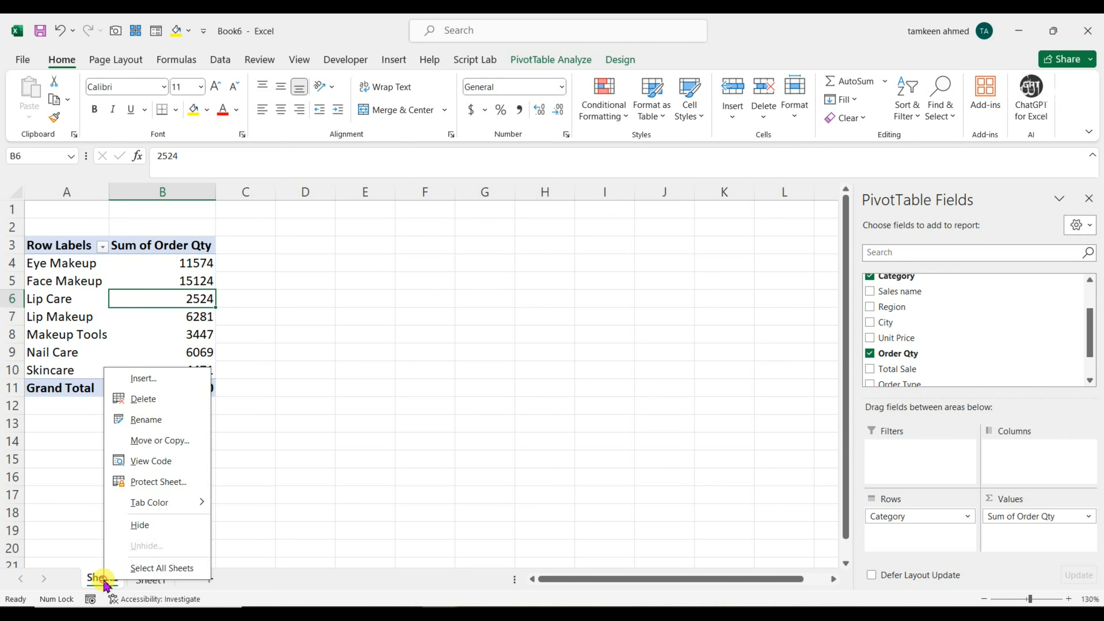
left_click(166, 405)
left_click(524, 366)
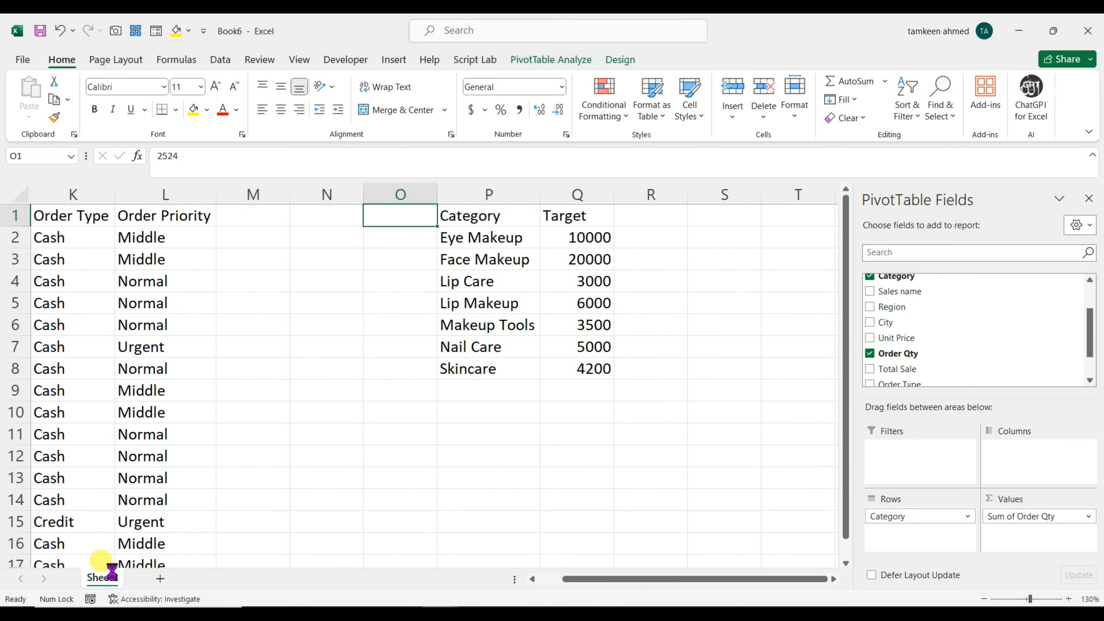
left_click(157, 478)
left_click(685, 579)
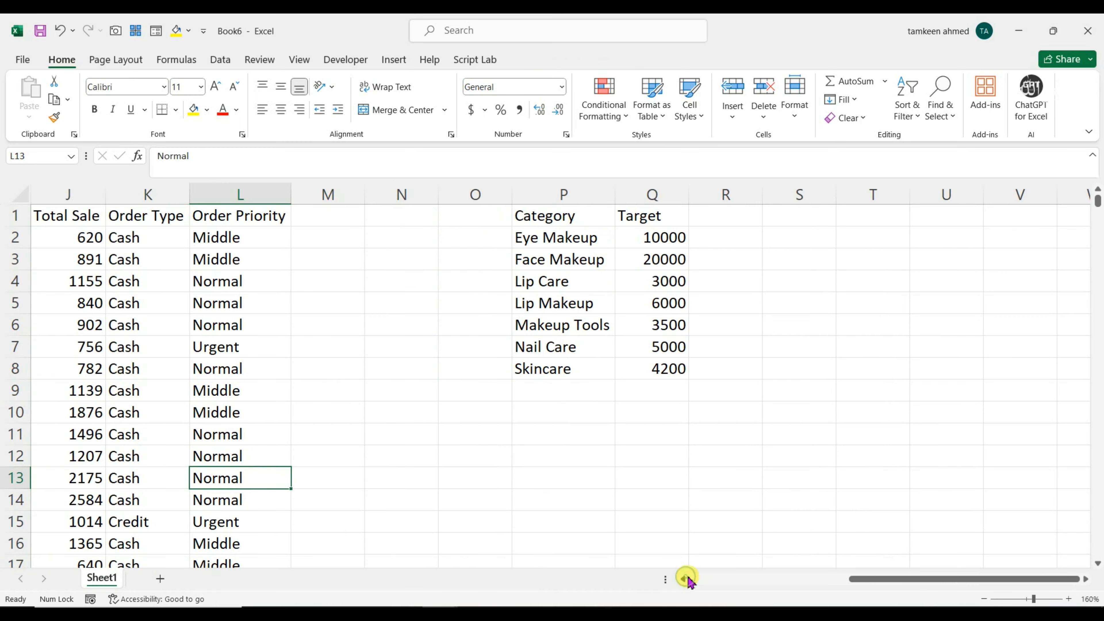
- Convert the sales data in A1:L1864 of Sheet1 into an Excel table with headers
left_click(685, 578)
left_click(299, 359)
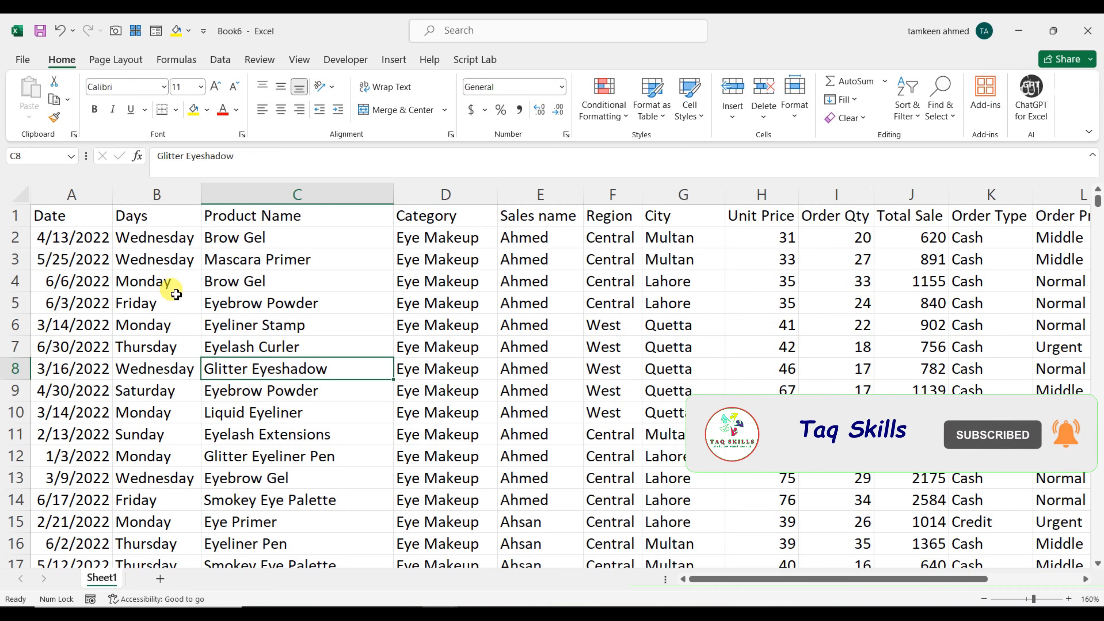
left_click(661, 124)
left_click(661, 124)
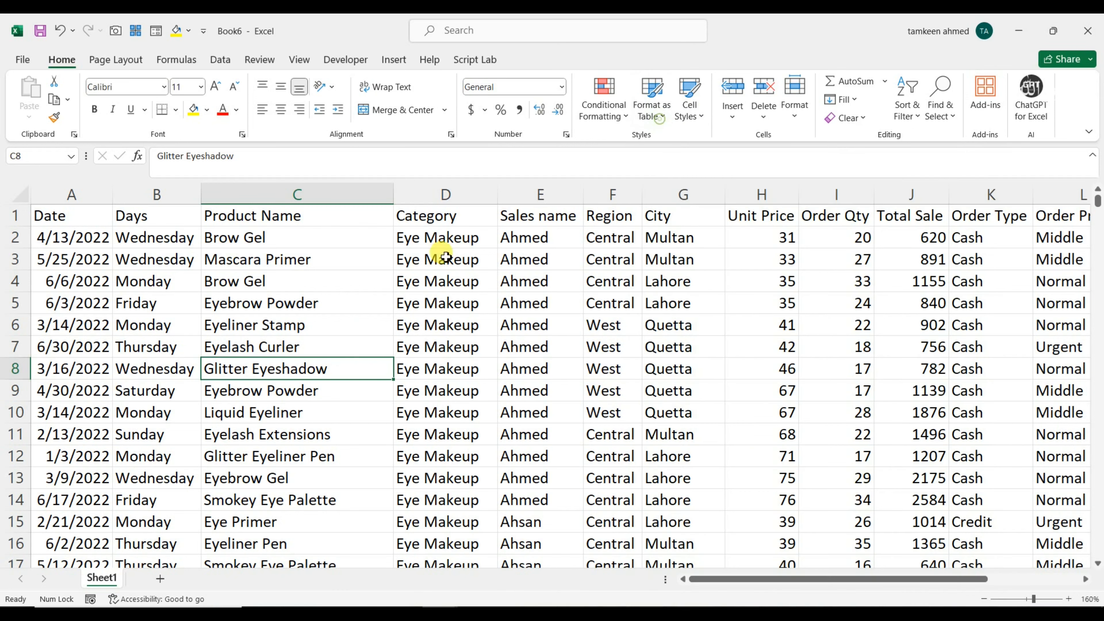
left_click(350, 345)
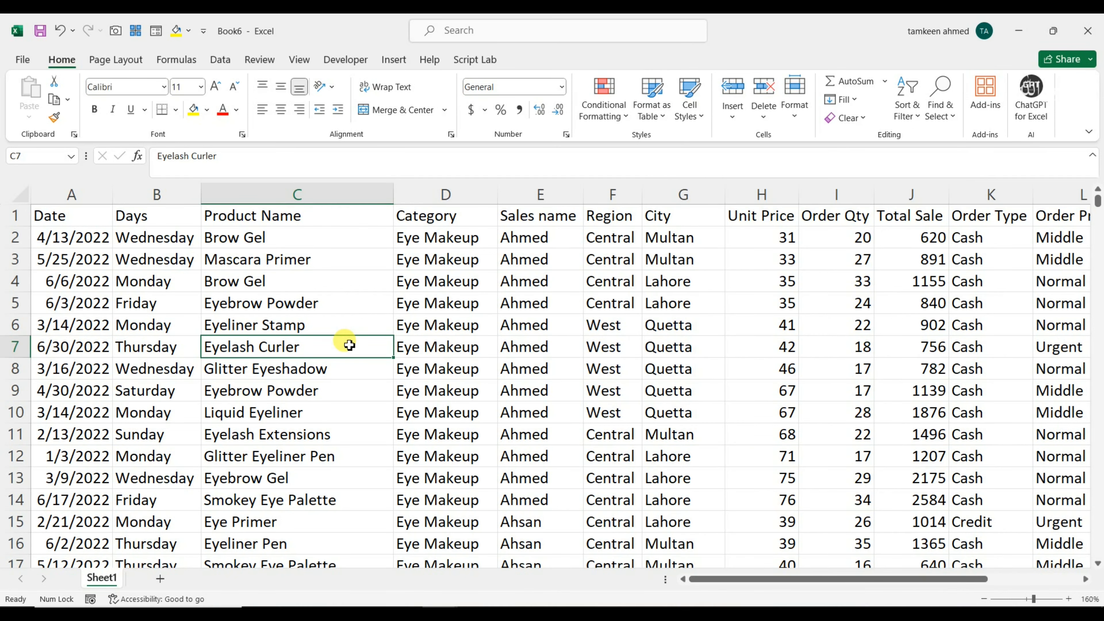
key("ctrl+t")
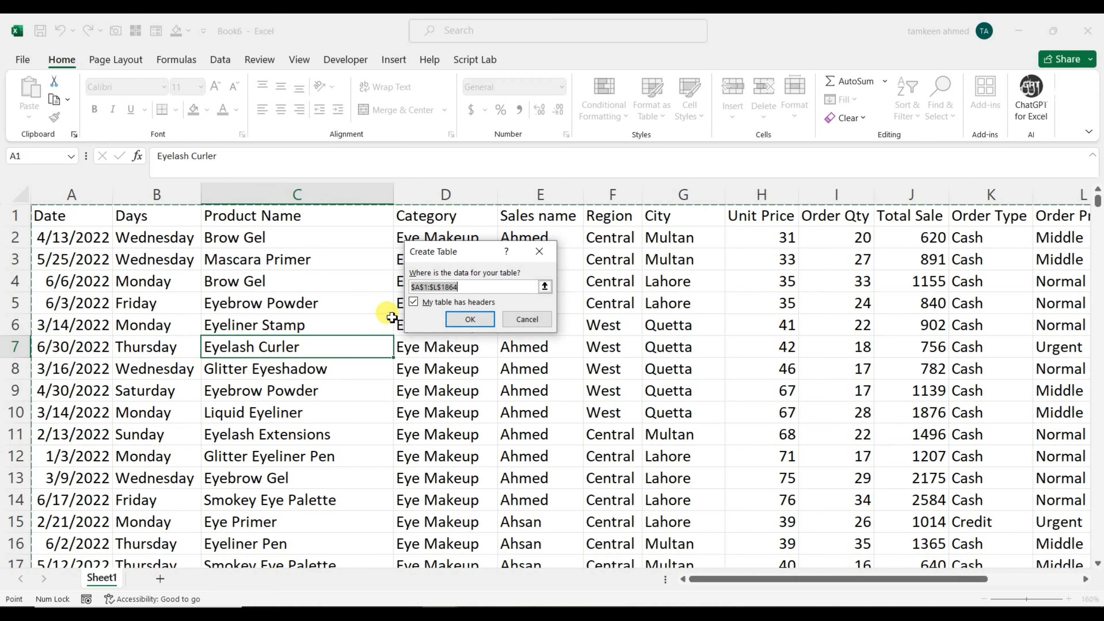
left_click(464, 320)
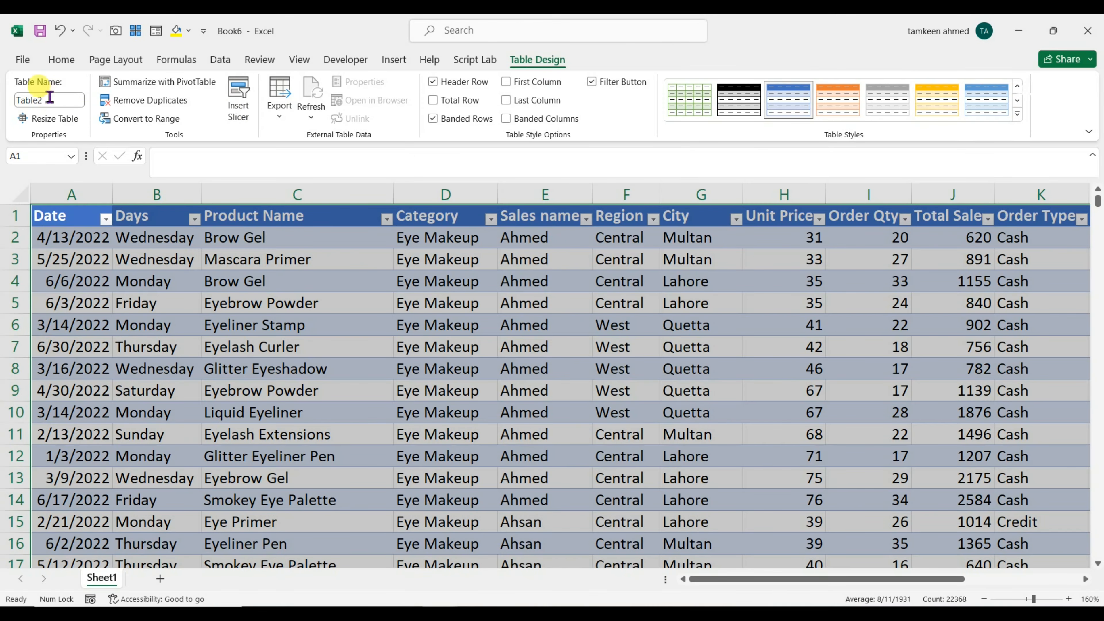
- Name the sales data table dataset
left_click(60, 182)
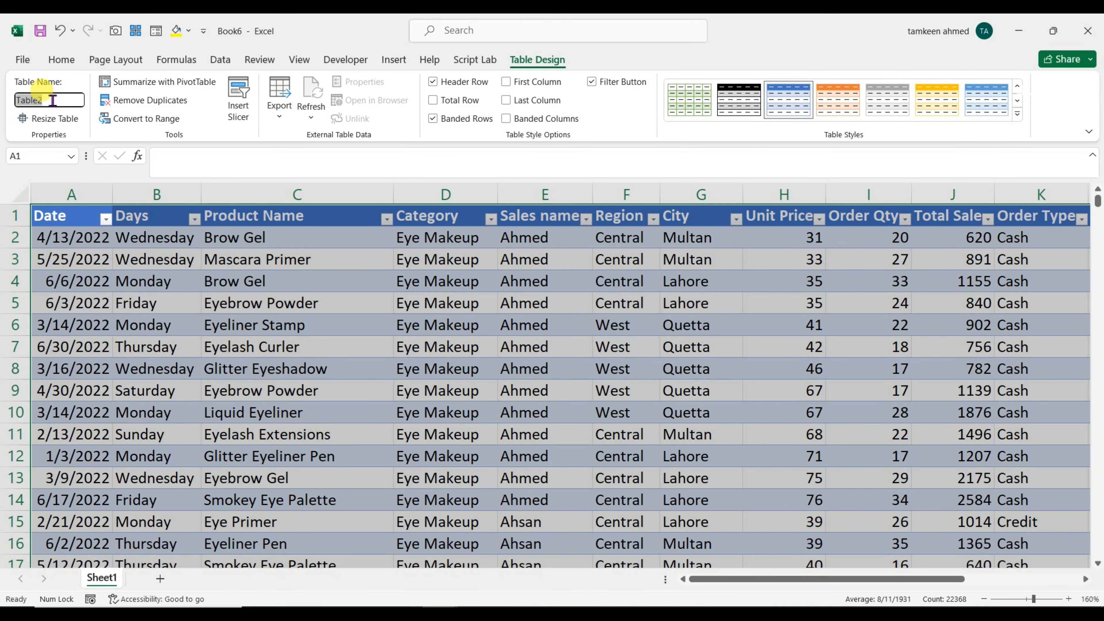
type("dat")
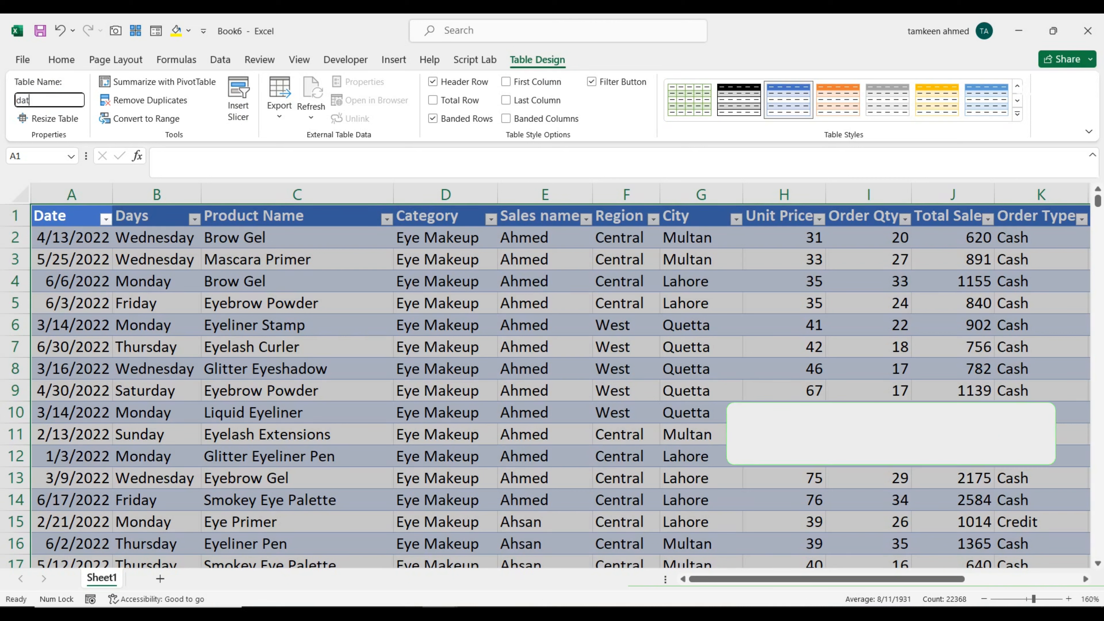
type("aset")
key("Return")
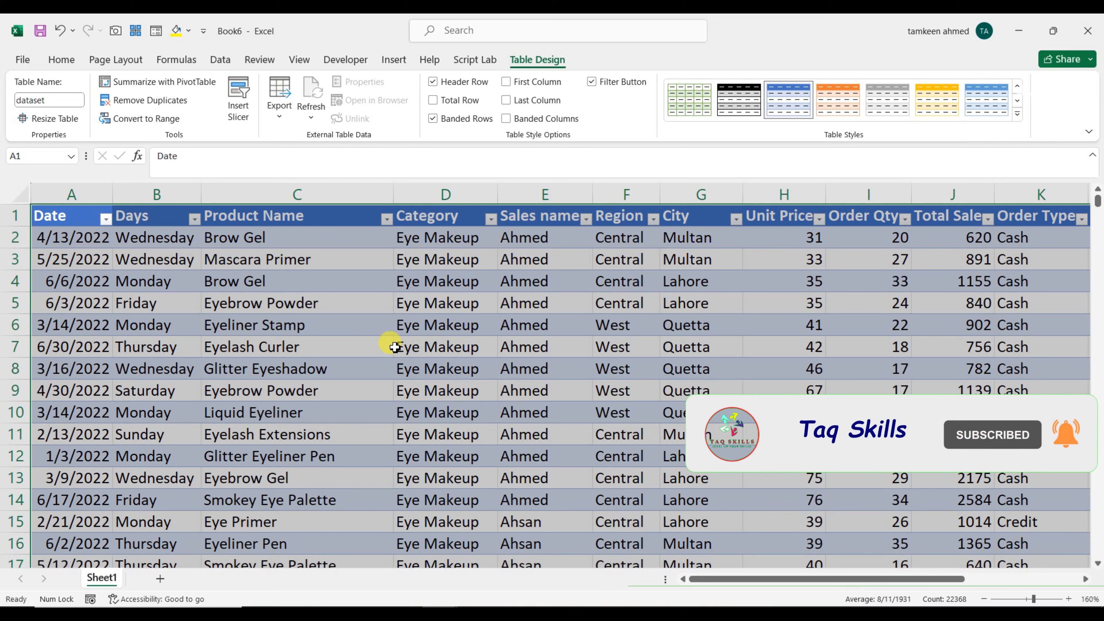
left_click(363, 320)
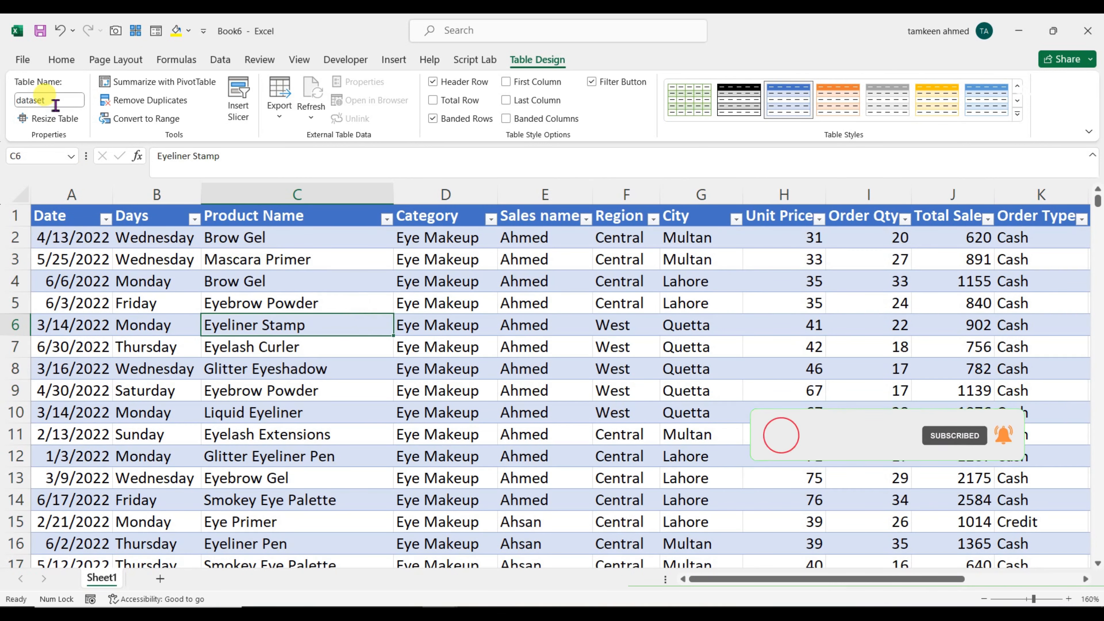
- Convert the Category and Target list in P1:Q8 into an Excel table with headers
left_click(520, 324)
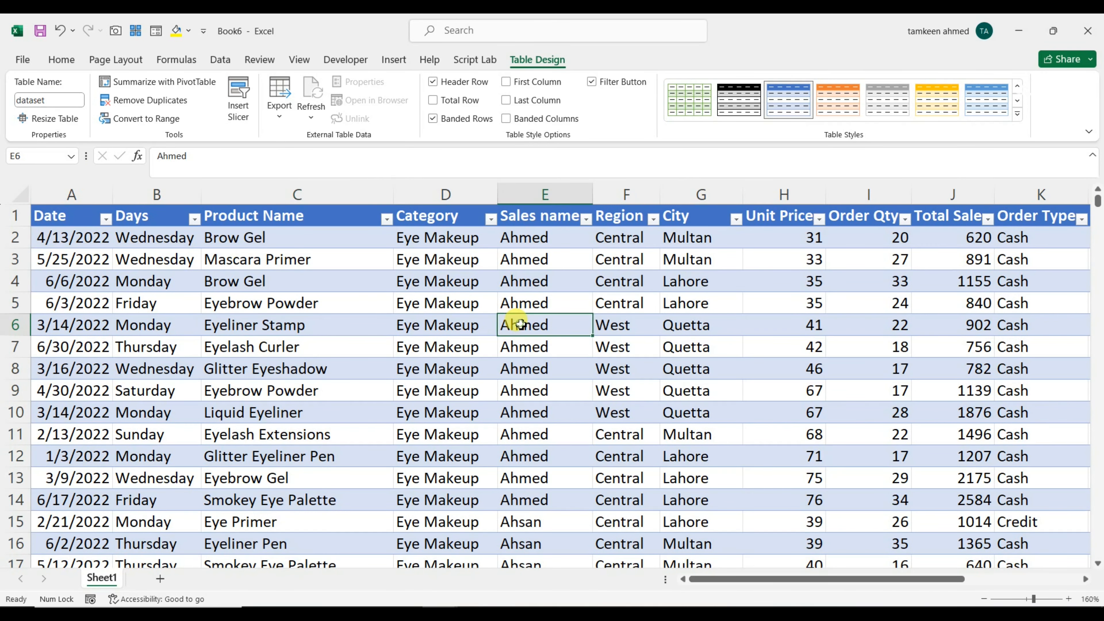
key("Right")
key("Right")
key("Right")
key("Right")
key("Right")
key("Right")
key("Right")
key("Right")
key("Right")
key("Right")
key("Right")
key("Right")
key("Right")
key("Right")
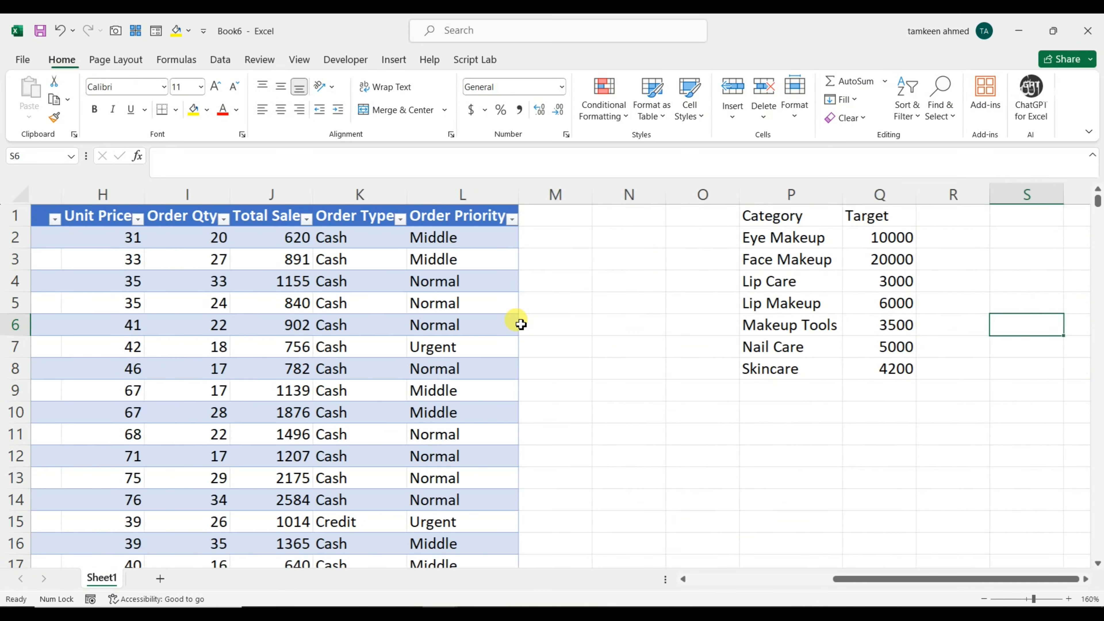
key("Left")
key("Left")
key("Left")
key("Up")
key("Up")
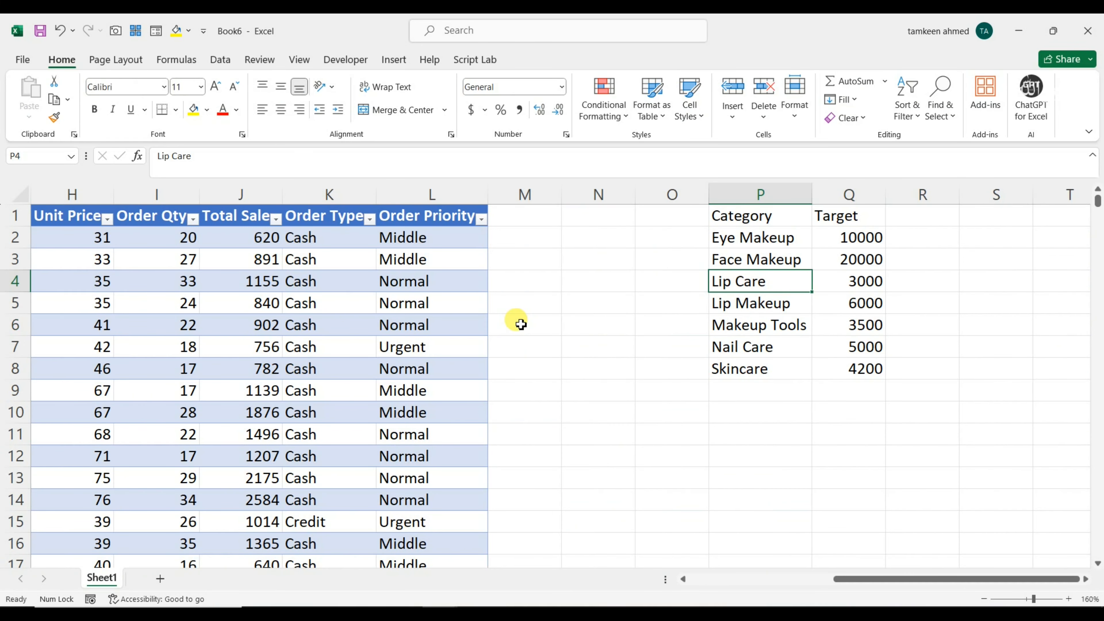
key("ctrl+t")
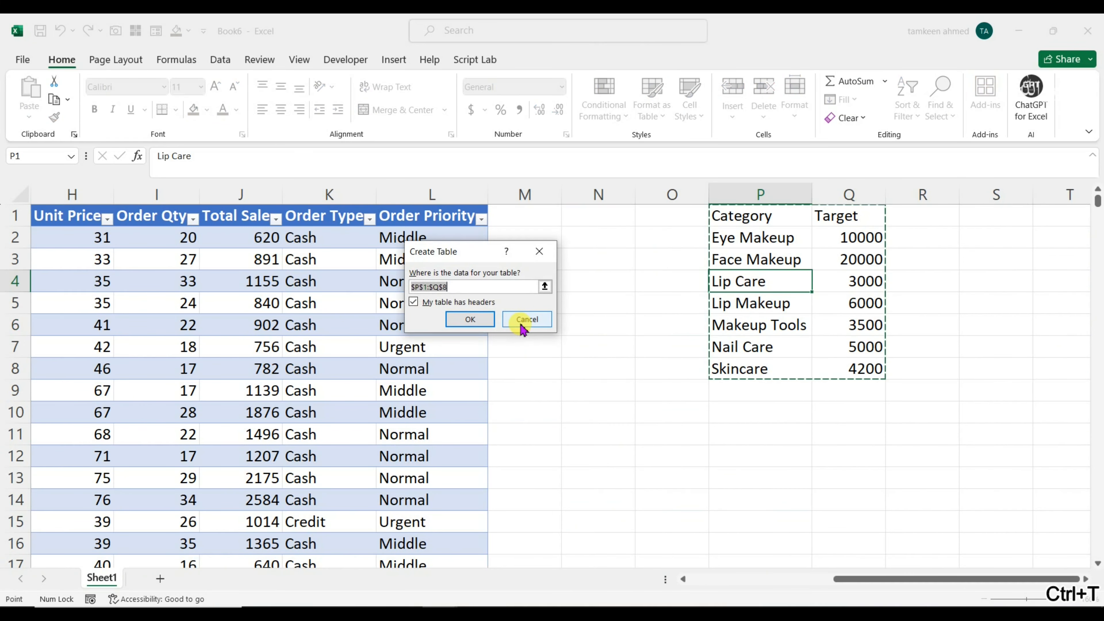
left_click(473, 319)
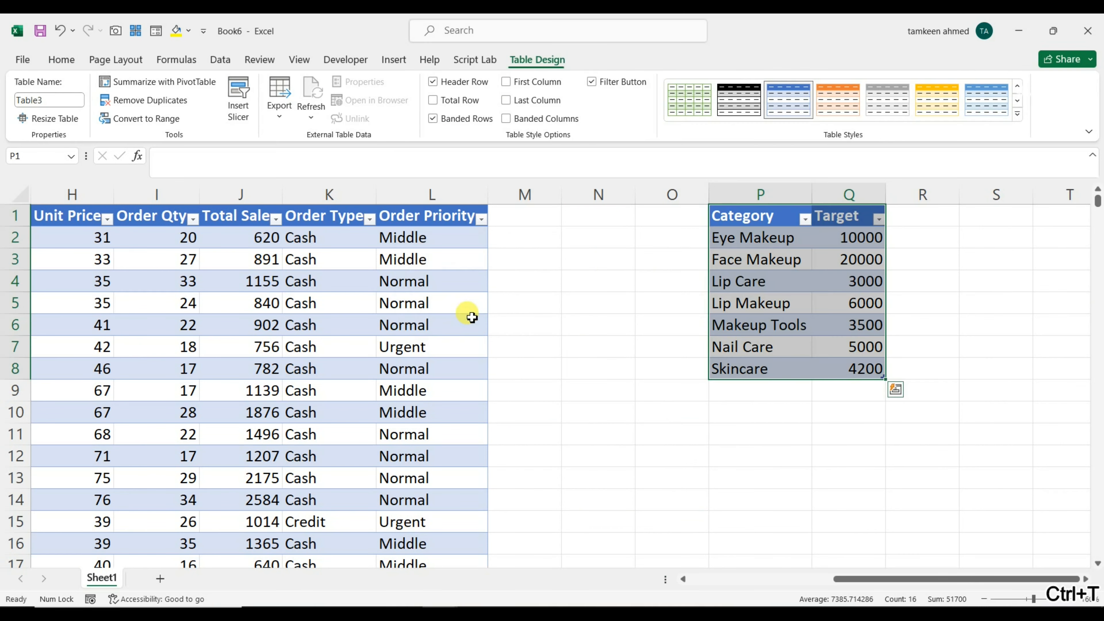
- Name the Category and Target table target
left_click(61, 101)
type("target")
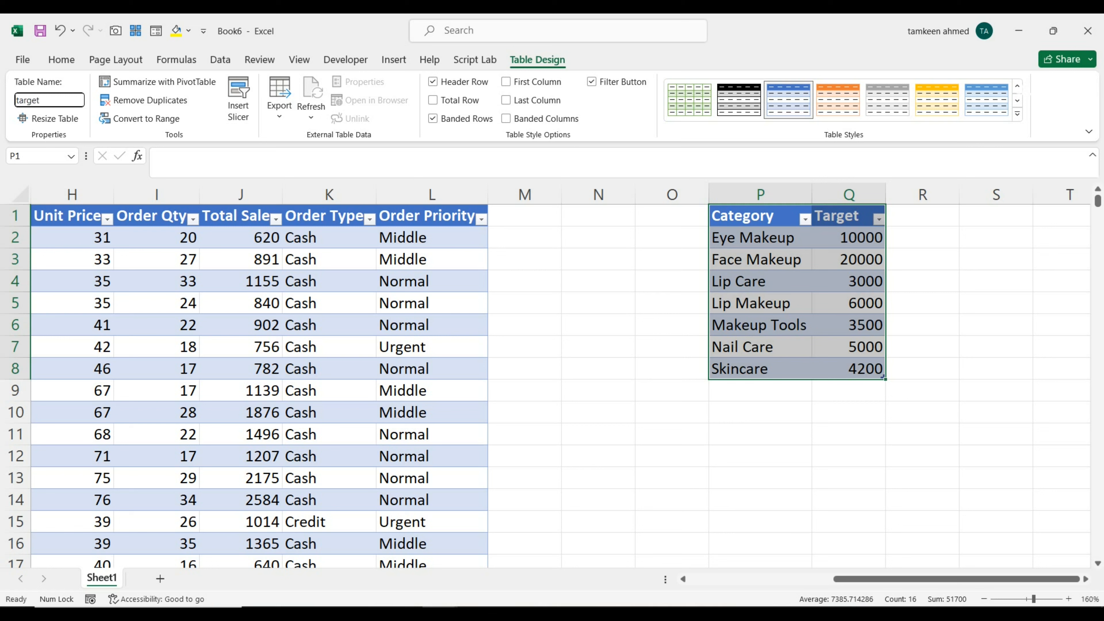
key("Return")
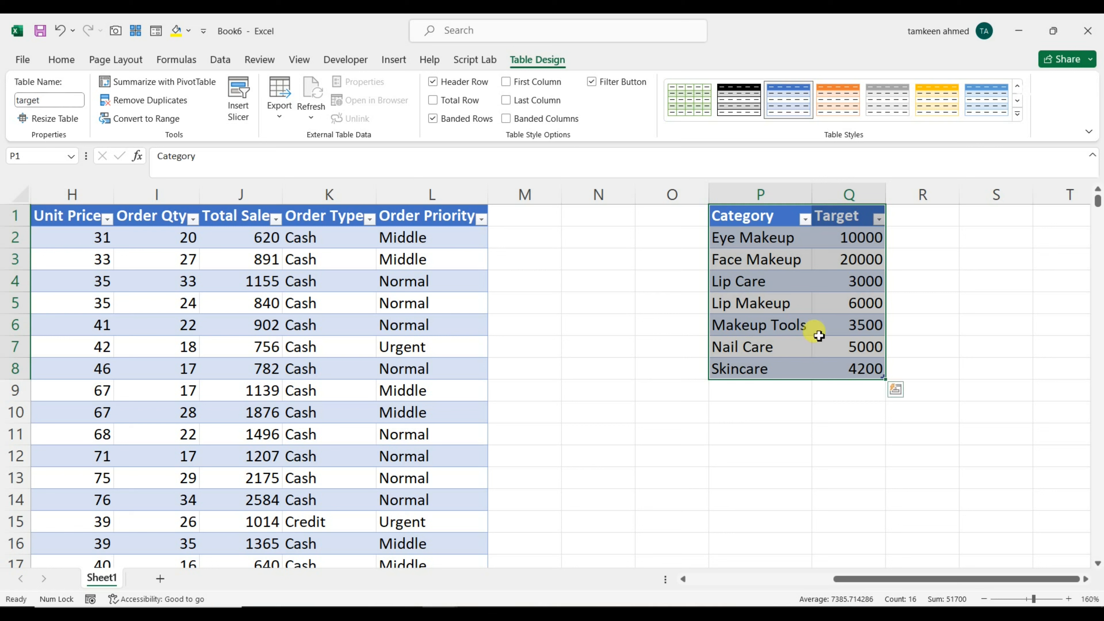
left_click(777, 295)
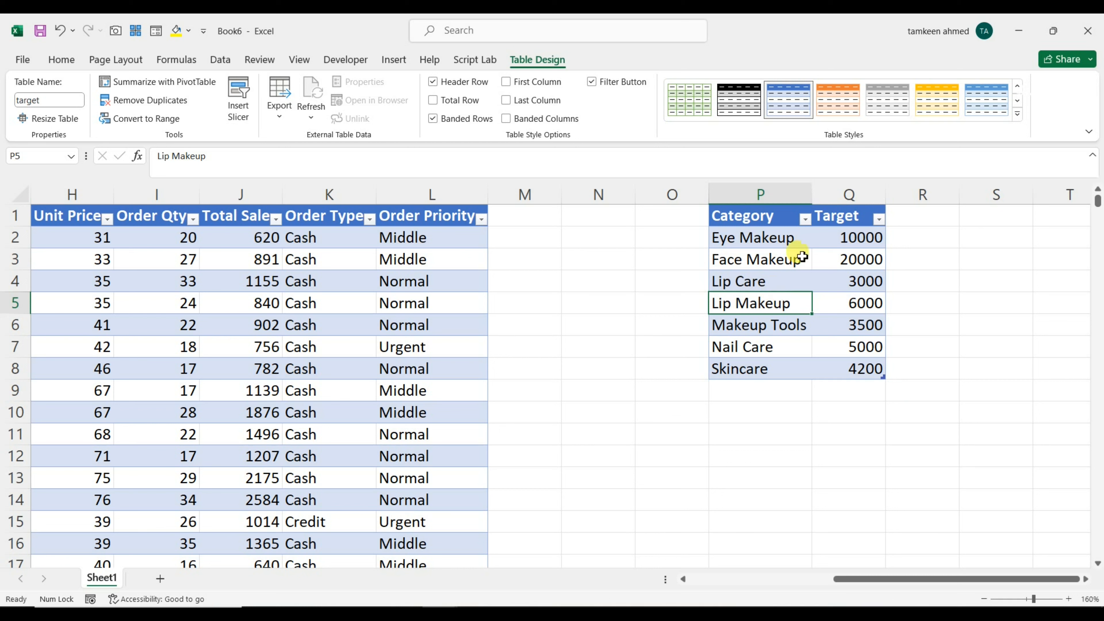
- Insert a PivotTable from the target table on a new worksheet, adding its data to the Data Model
left_click(393, 61)
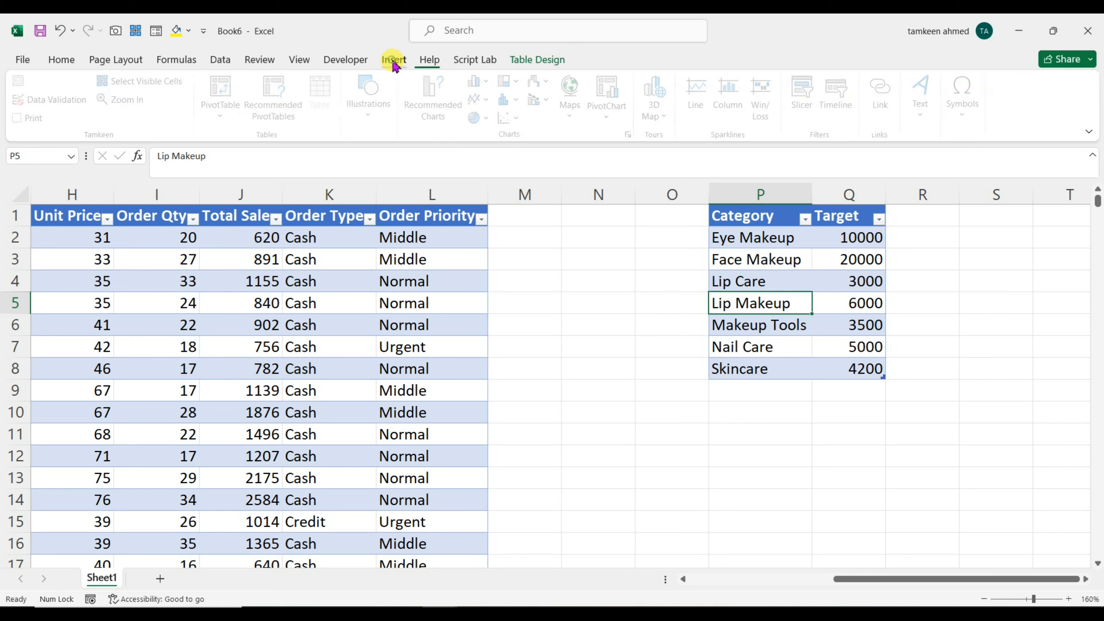
left_click(228, 93)
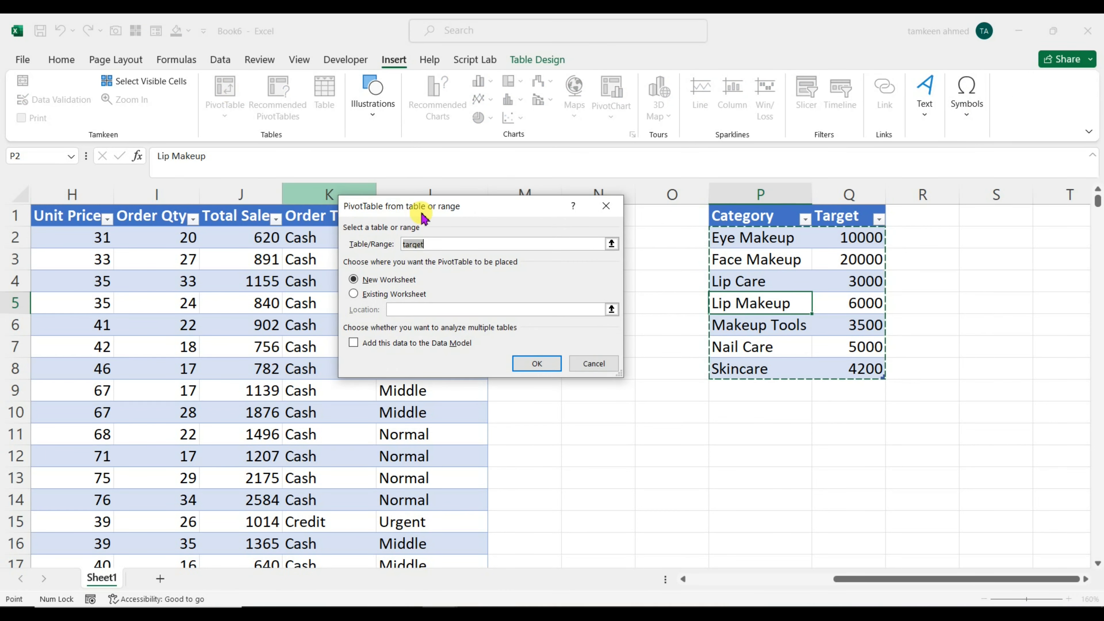
left_click_drag(424, 205, 290, 202)
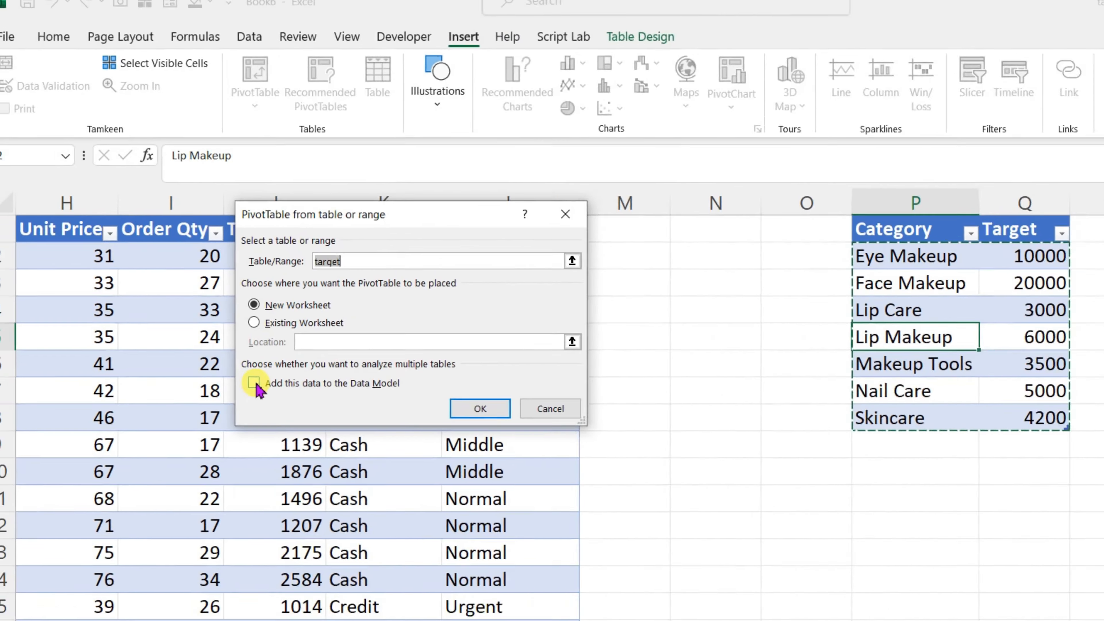
left_click(321, 479)
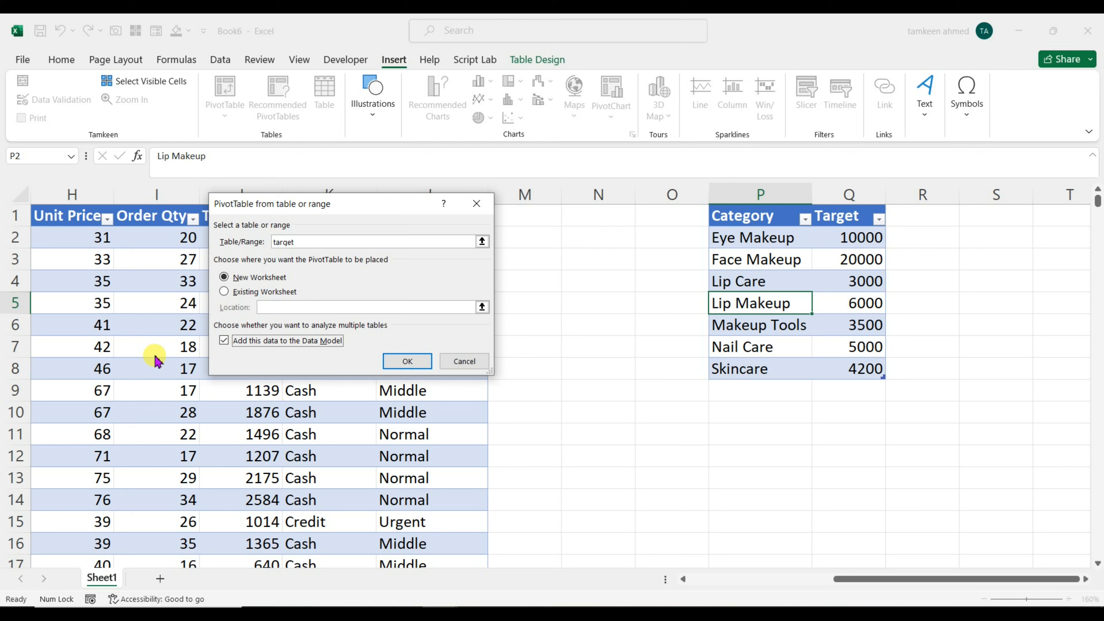
left_click(405, 362)
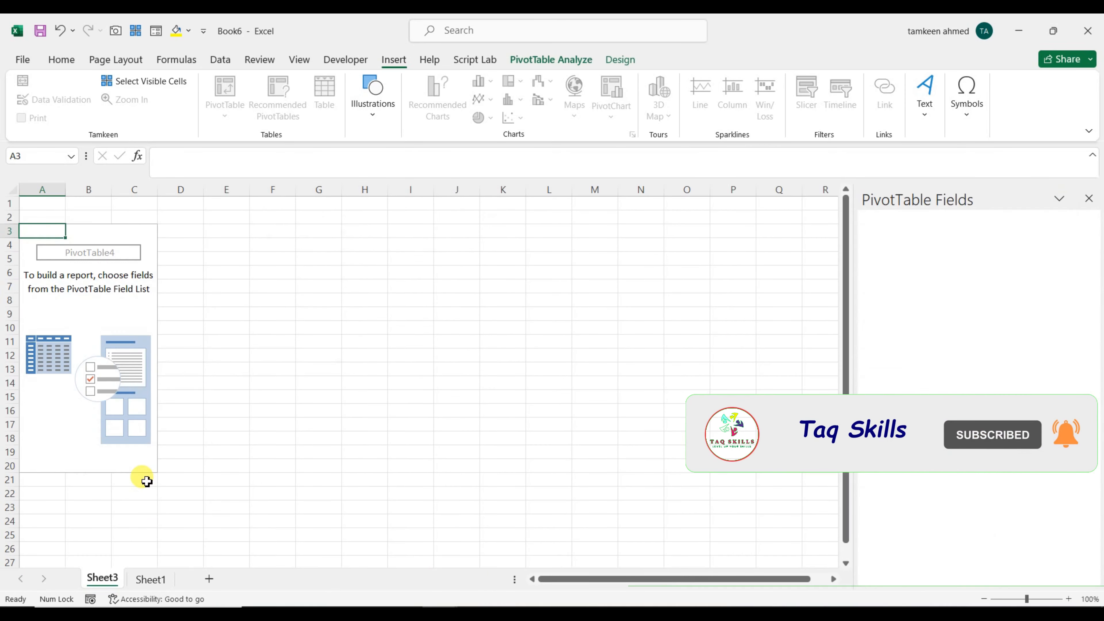
- List all tables in the PivotTable's fields and examine the fields of target and dataset
left_click(100, 330)
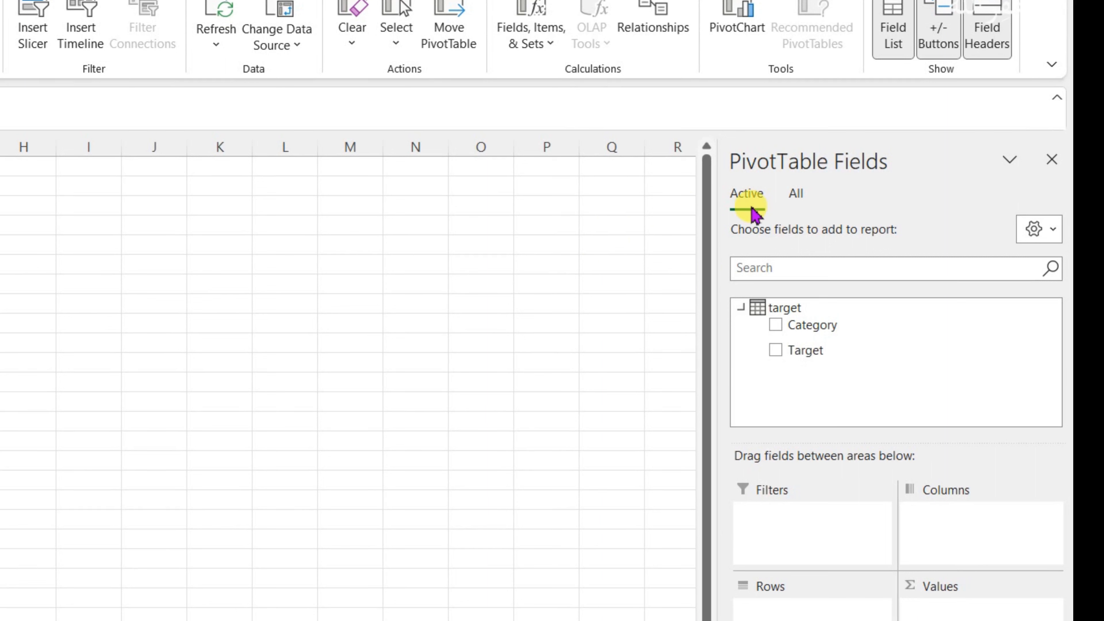
left_click(799, 197)
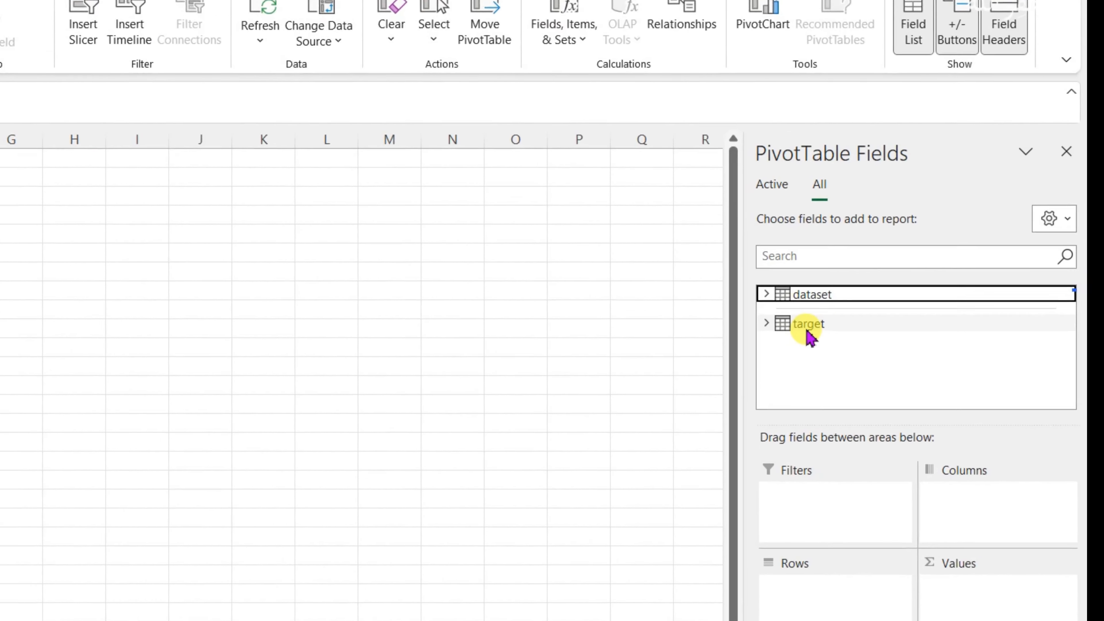
left_click(897, 329)
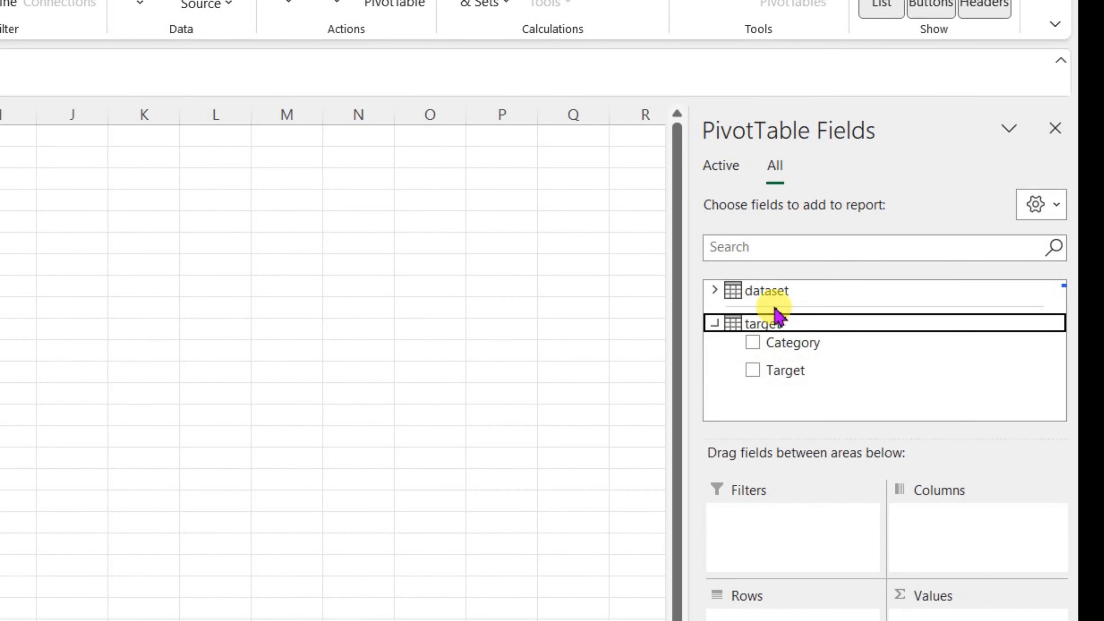
left_click(764, 290)
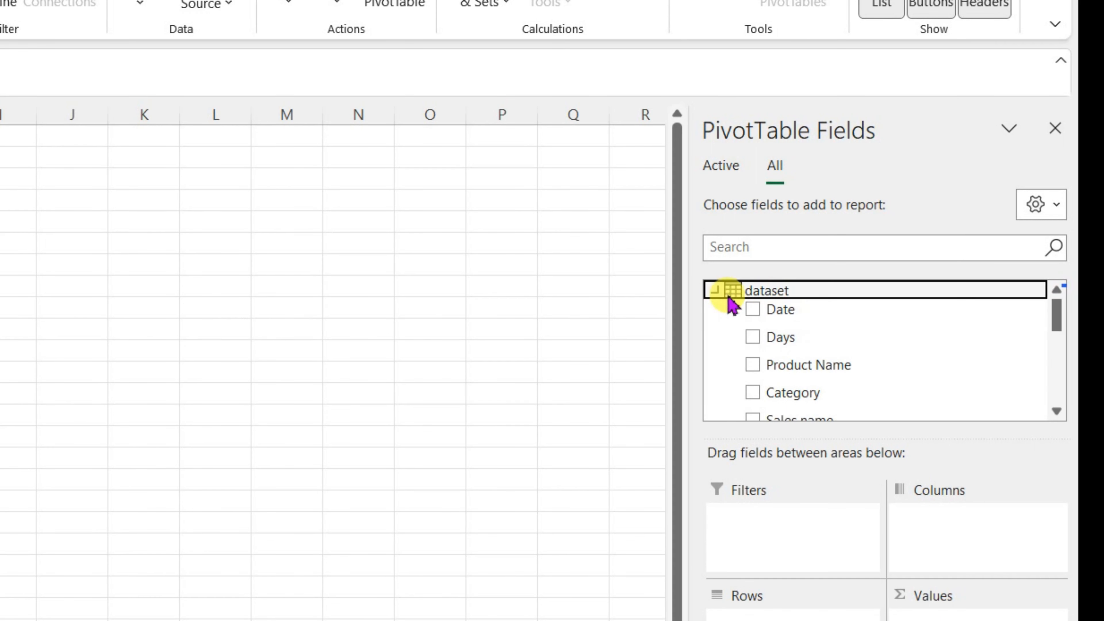
left_click(714, 290)
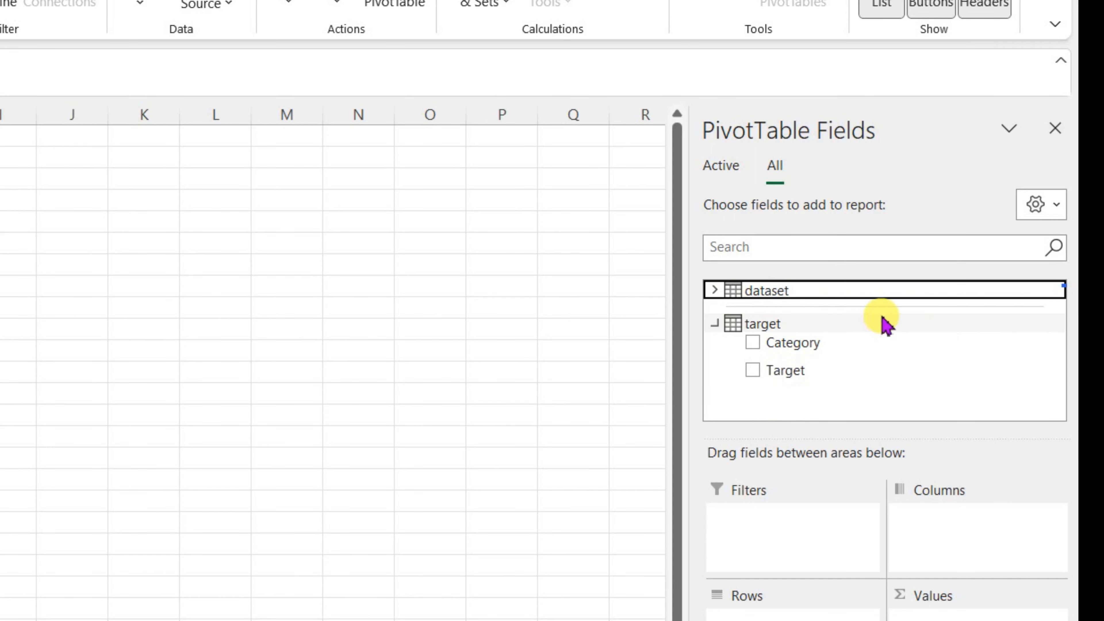
left_click(722, 326)
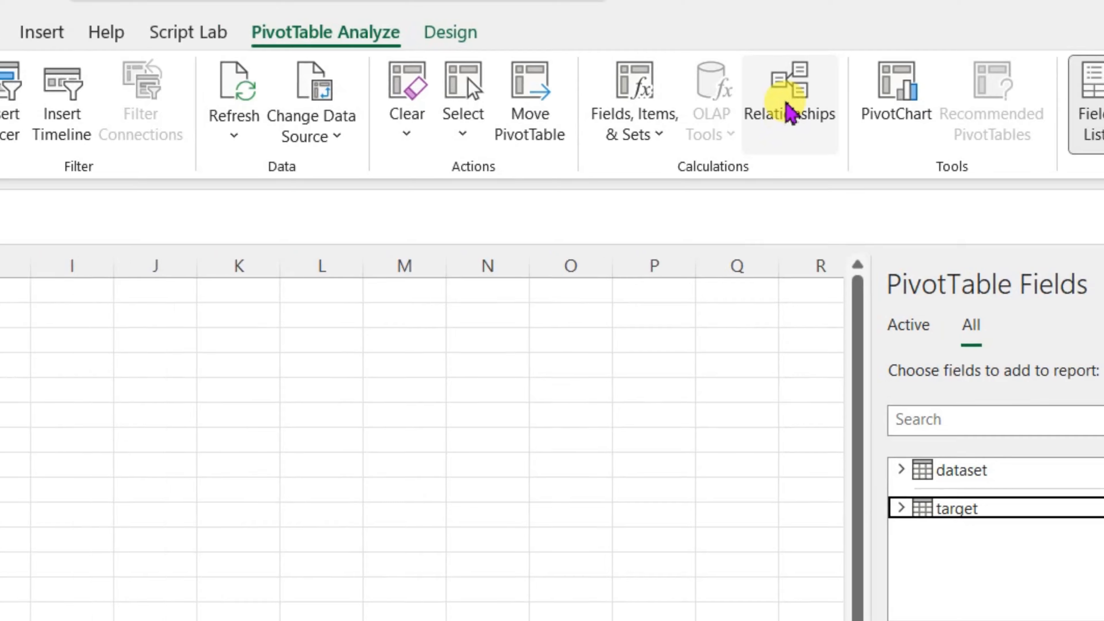
- Start a new table relationship from the Data Model table target, using Category as its foreign column
left_click(782, 116)
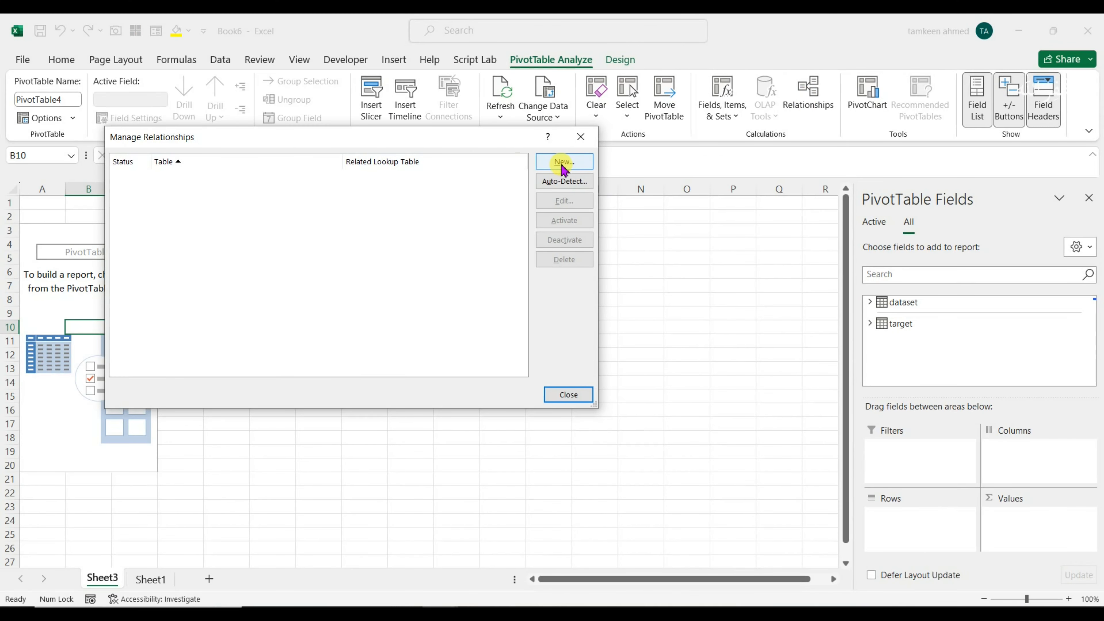
left_click(564, 163)
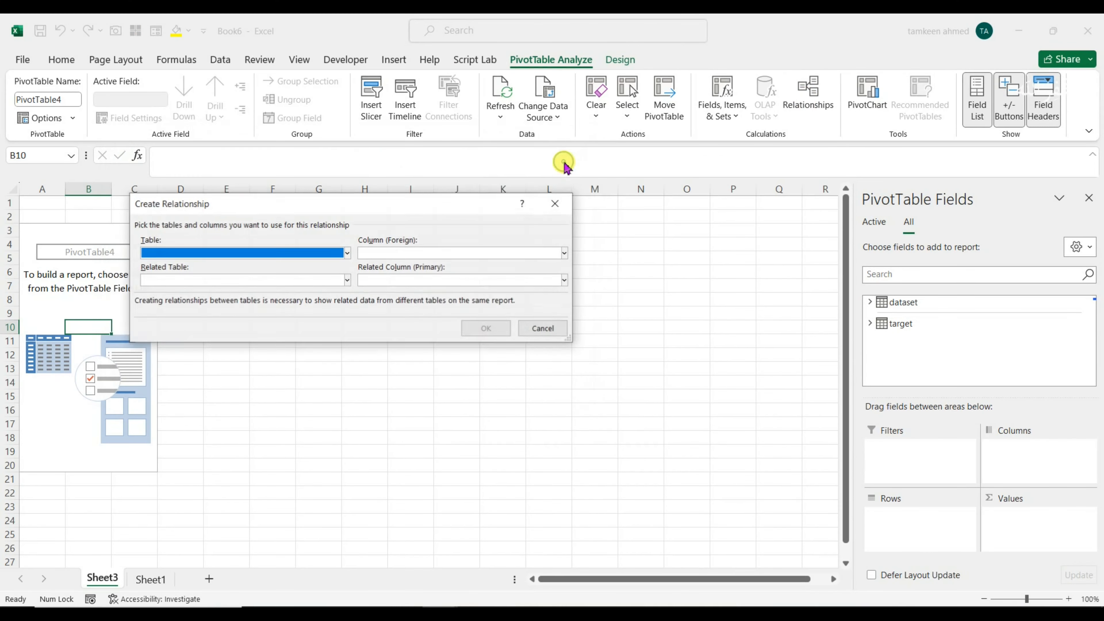
left_click_drag(409, 205, 625, 200)
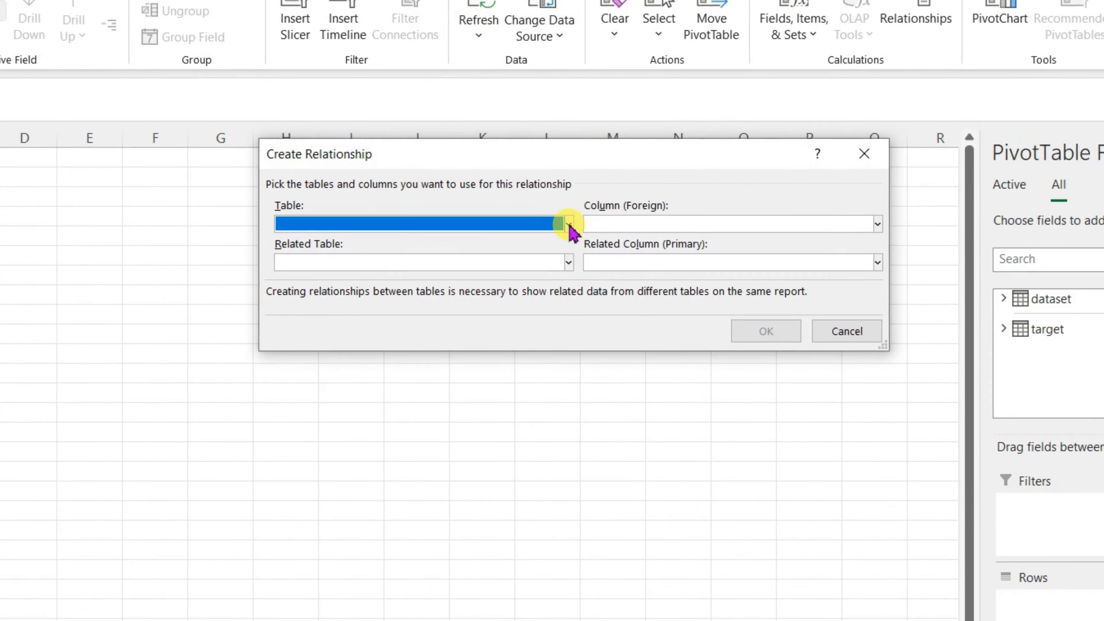
left_click(564, 250)
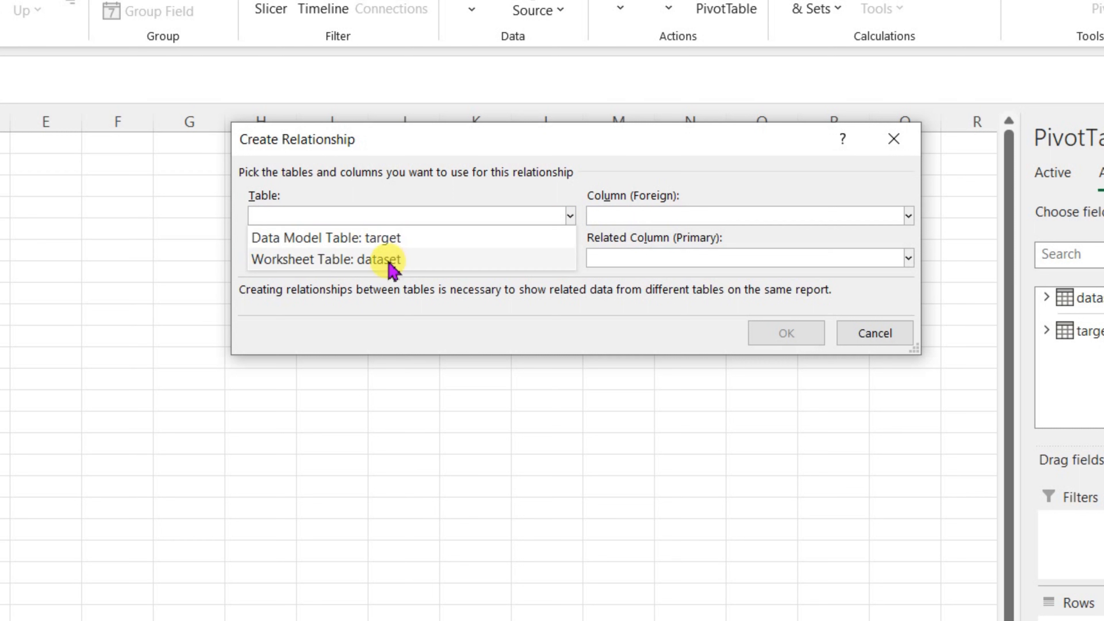
left_click(388, 239)
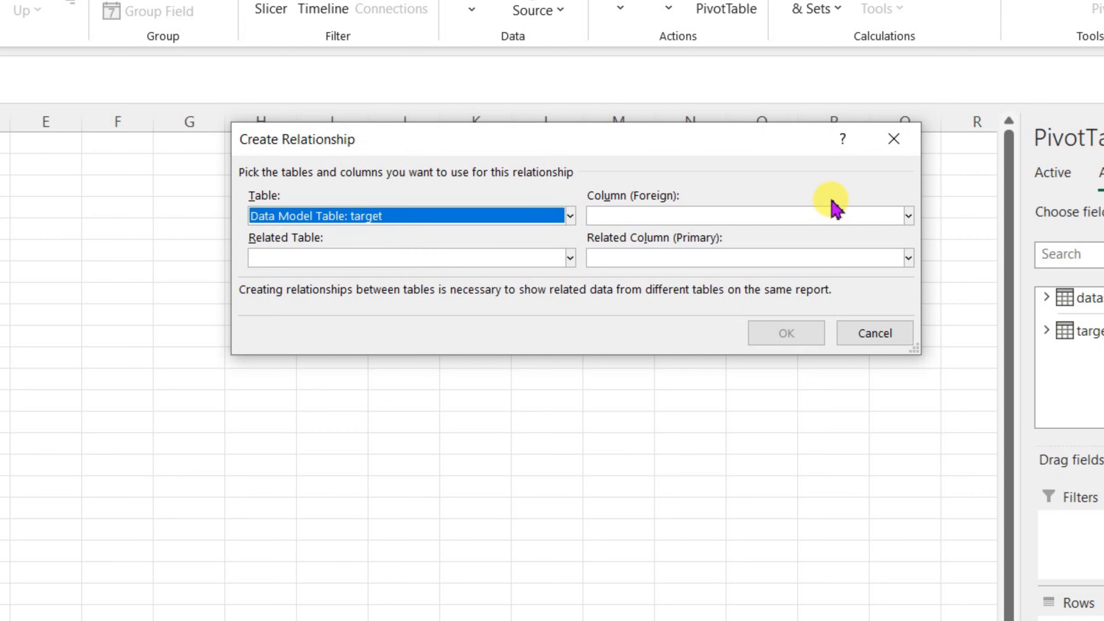
left_click(908, 216)
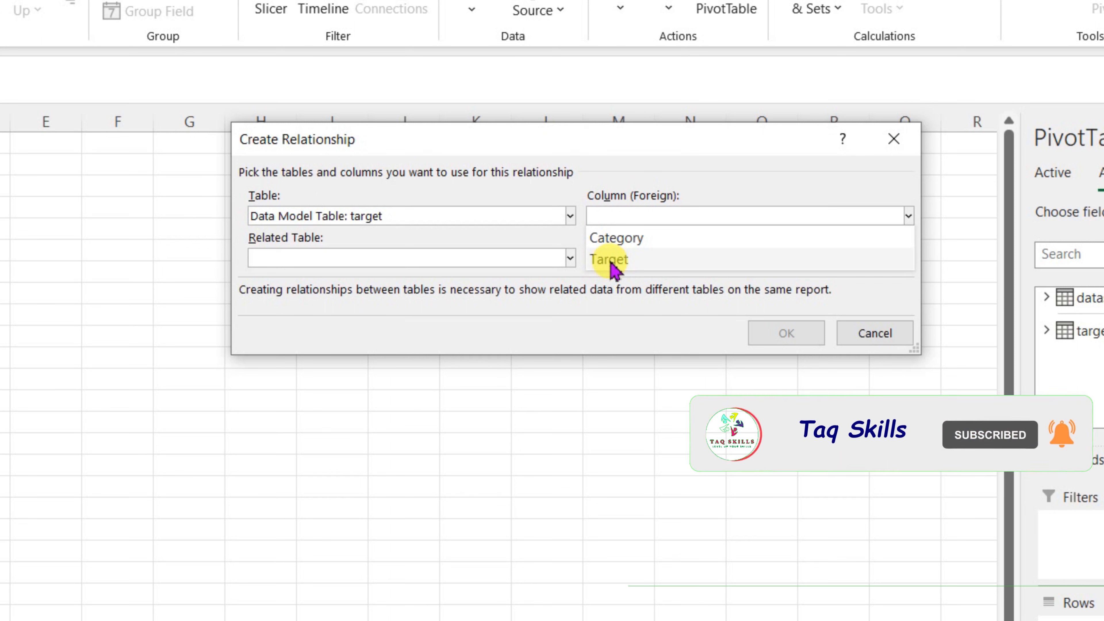
left_click(621, 240)
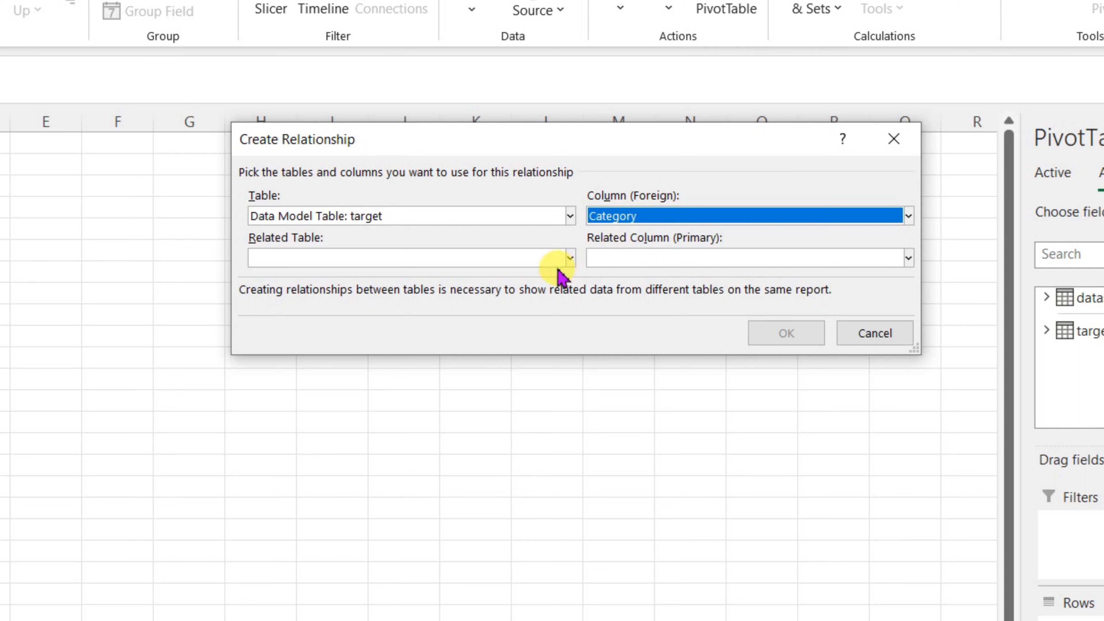
- Set the worksheet table dataset as the related table with Category as primary column, and create the relationship
left_click(569, 259)
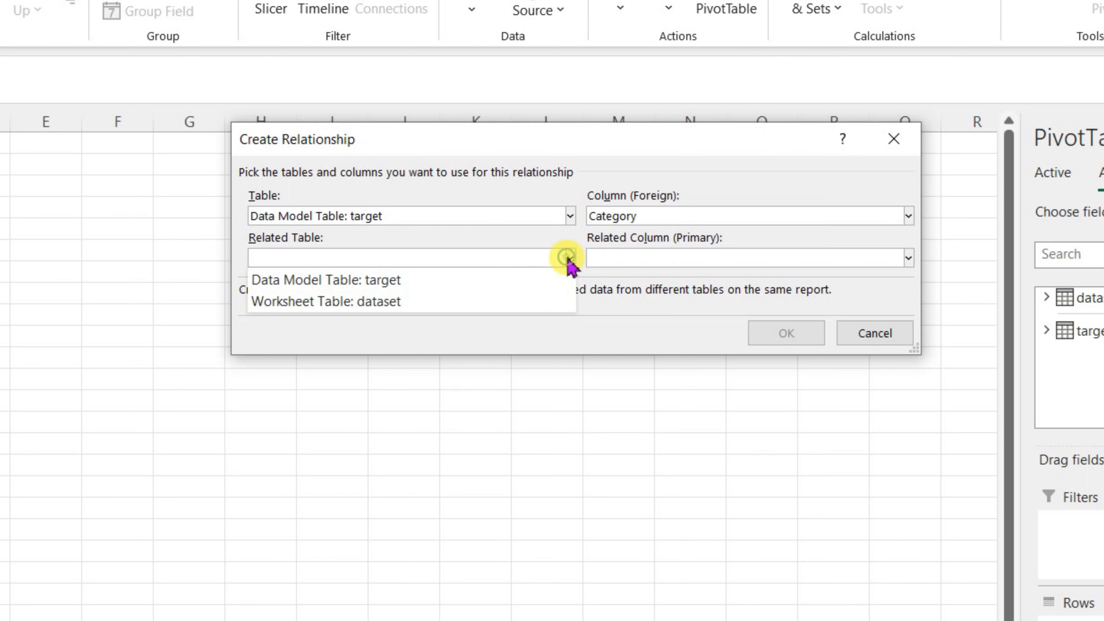
left_click(377, 302)
left_click(712, 261)
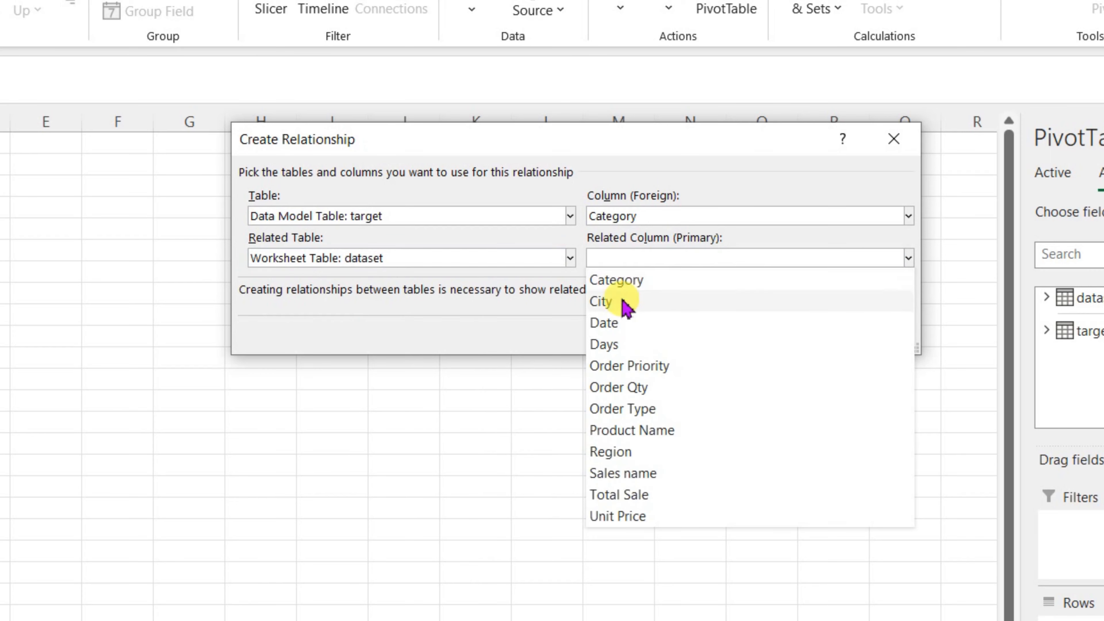
left_click(626, 282)
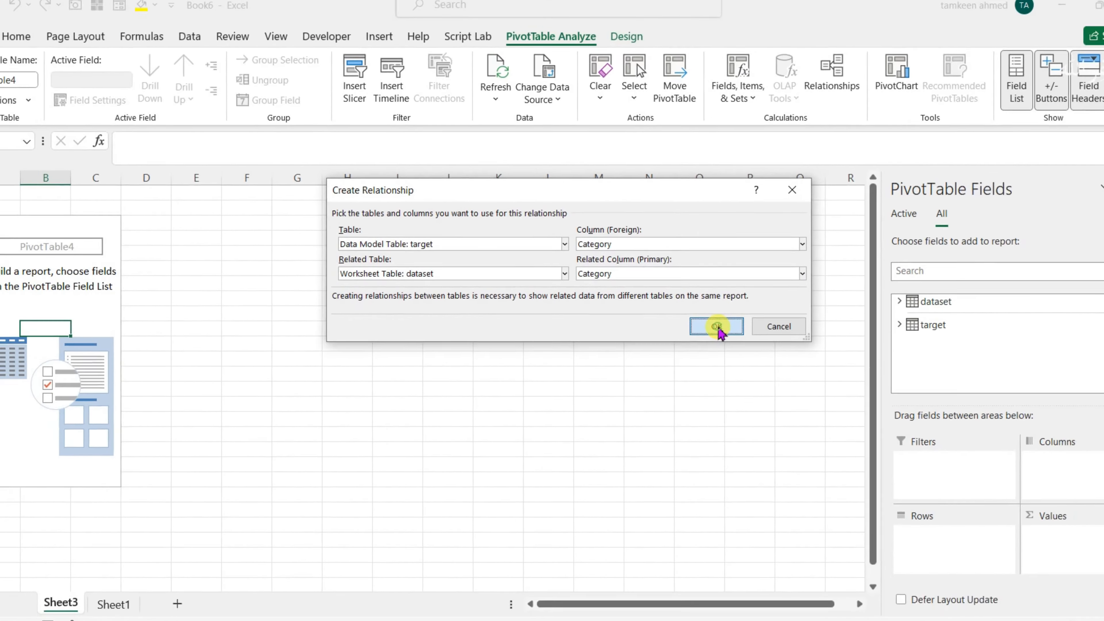
left_click(717, 327)
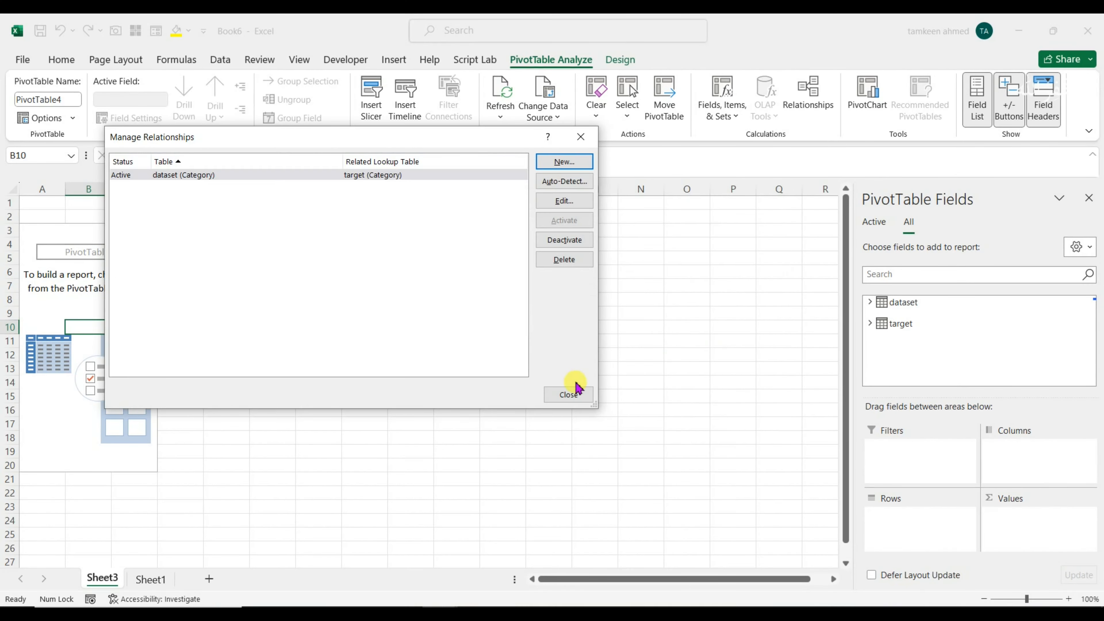
left_click(574, 394)
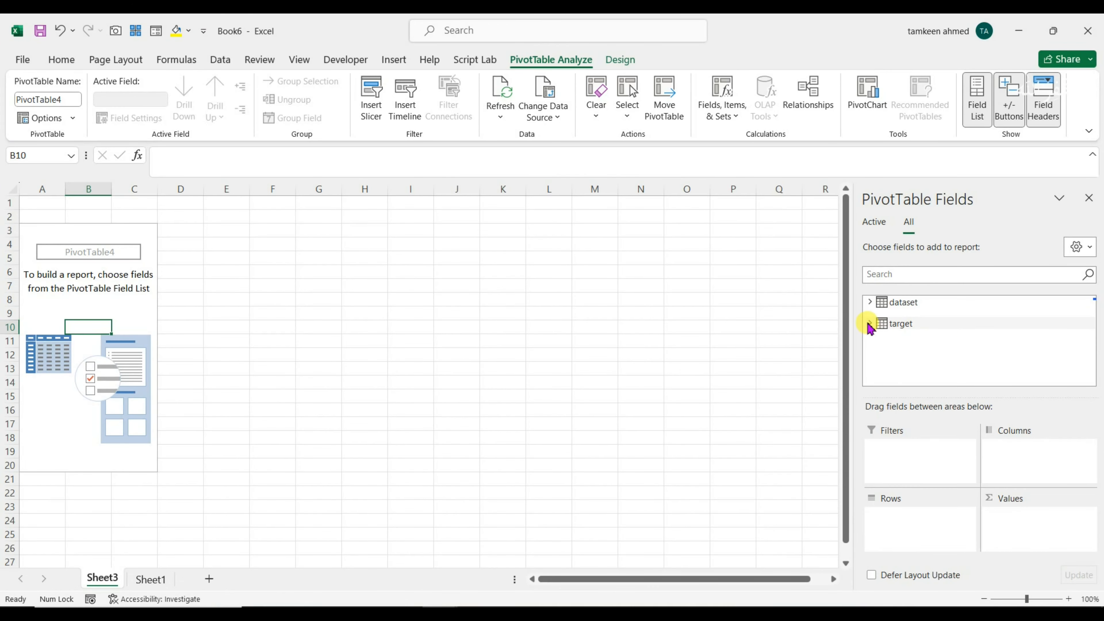
- Place the target table's Category field in the PivotTable rows and its Target field in the values
left_click(870, 323)
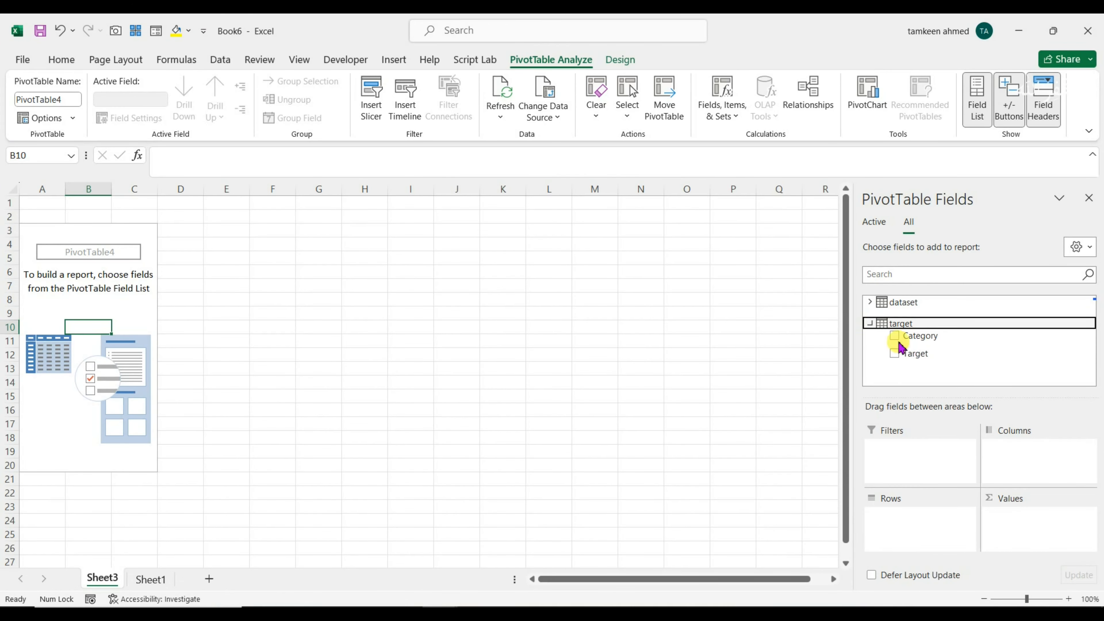
left_click_drag(919, 336, 895, 534)
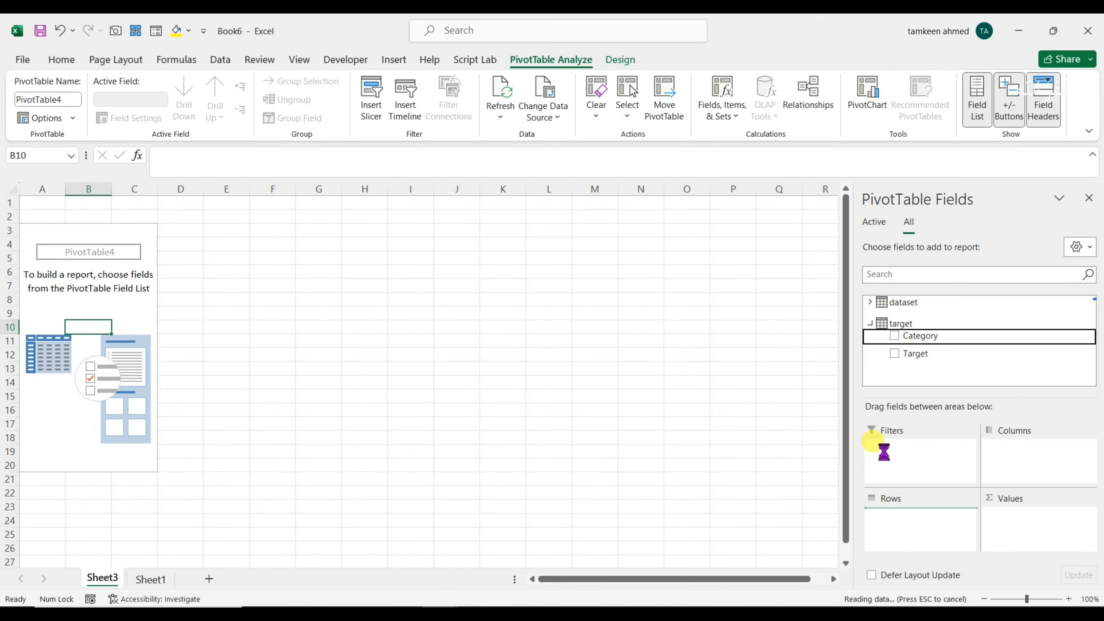
left_click_drag(912, 354, 1018, 528)
- Add the dataset table's Order Qty field to the PivotTable values beside the target sums
left_click(869, 302)
scroll(968, 352, "down", 2)
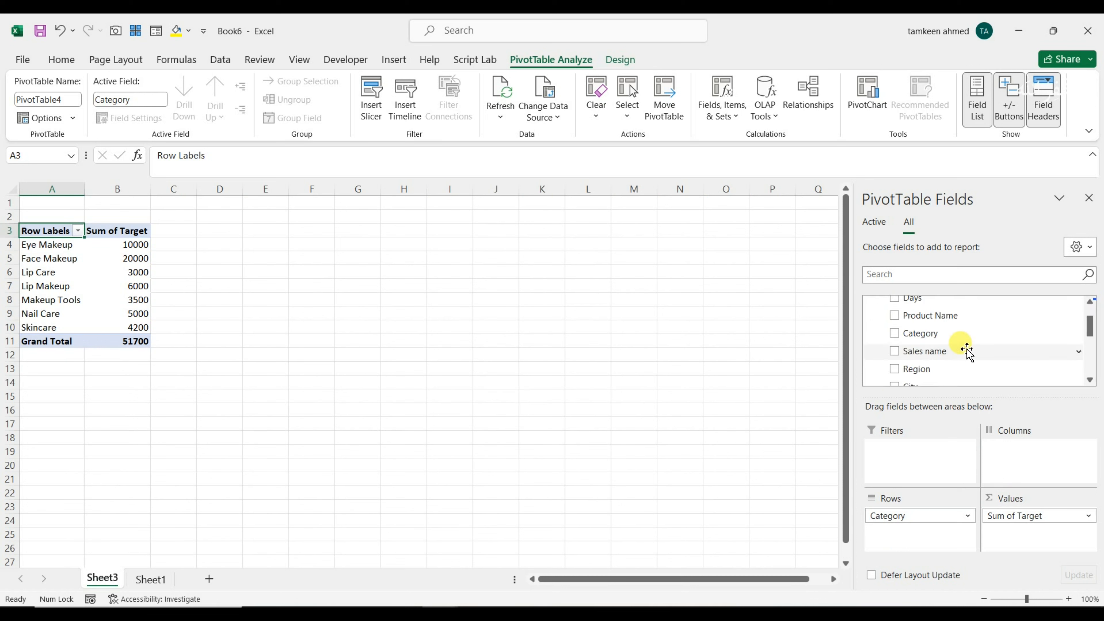
scroll(968, 350, "down", 4)
left_click_drag(921, 352, 1016, 534)
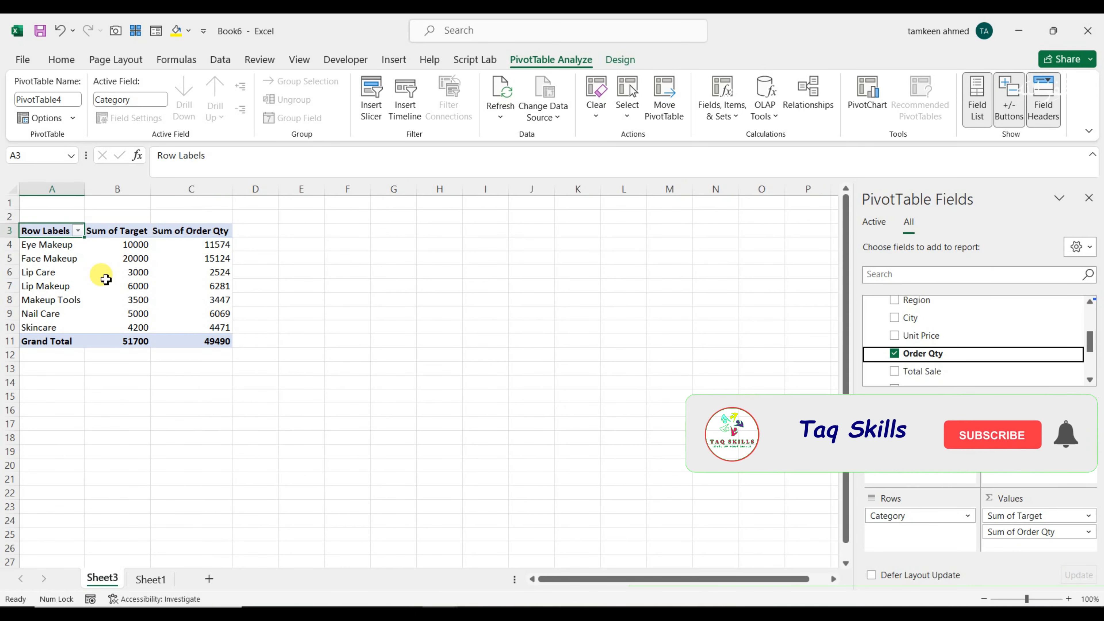
left_click(131, 243)
left_click(214, 244)
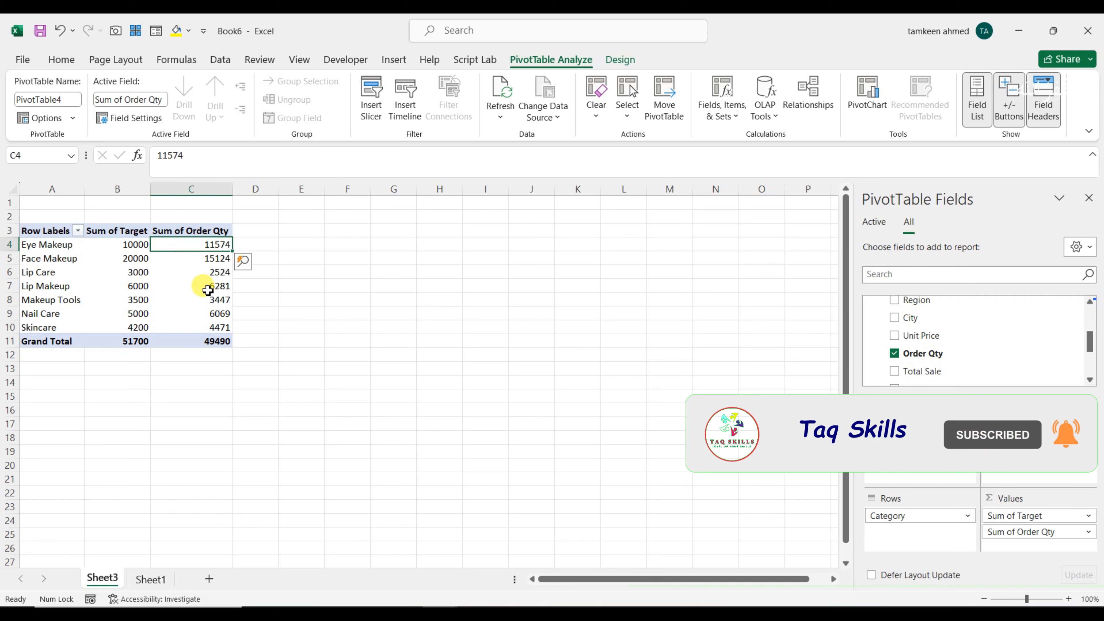
- Format the target and order quantity values in B4:C10 with thousands separators and no decimal places
left_click_drag(130, 242, 186, 325)
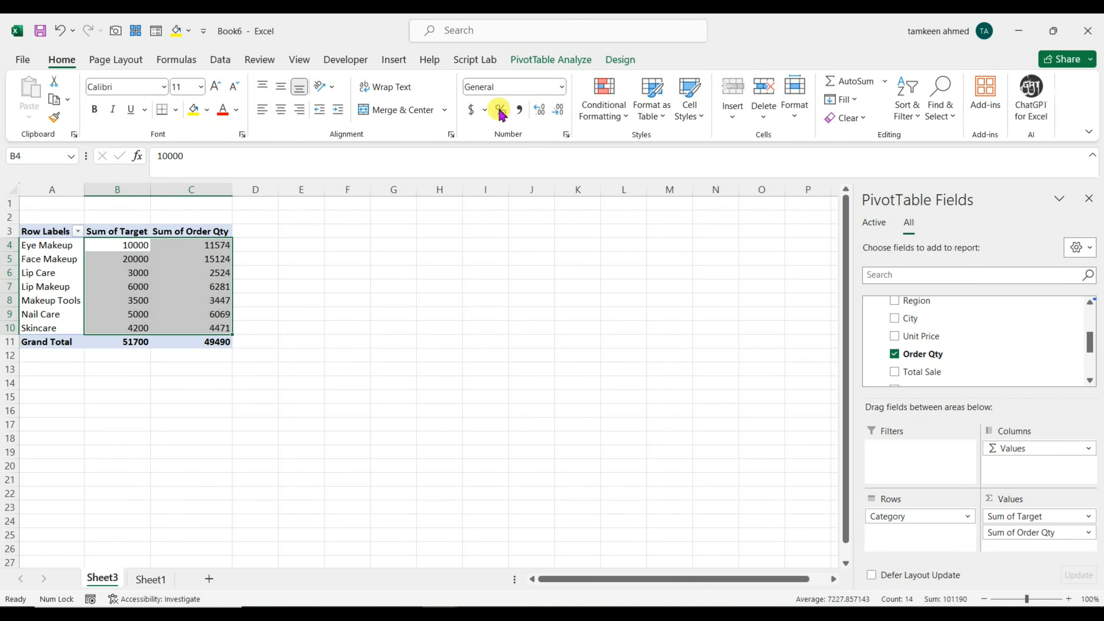
left_click(519, 109)
left_click(558, 109)
left_click(558, 110)
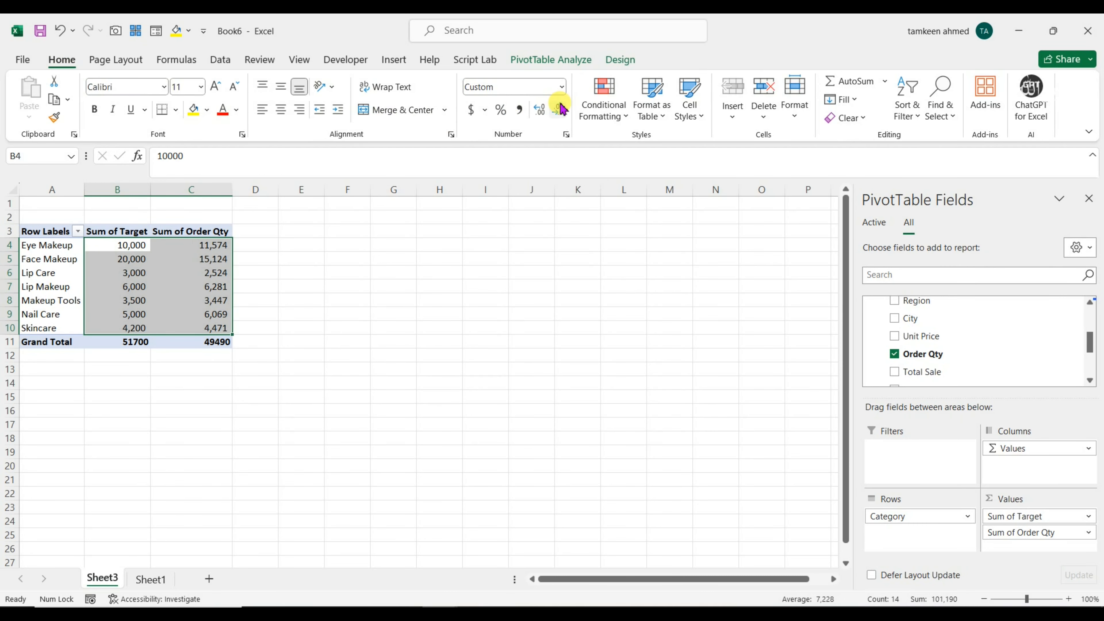
- Try a formula in D4 beside the PivotTable that subtracts Eye Makeup's order quantity from its target
left_click(183, 254)
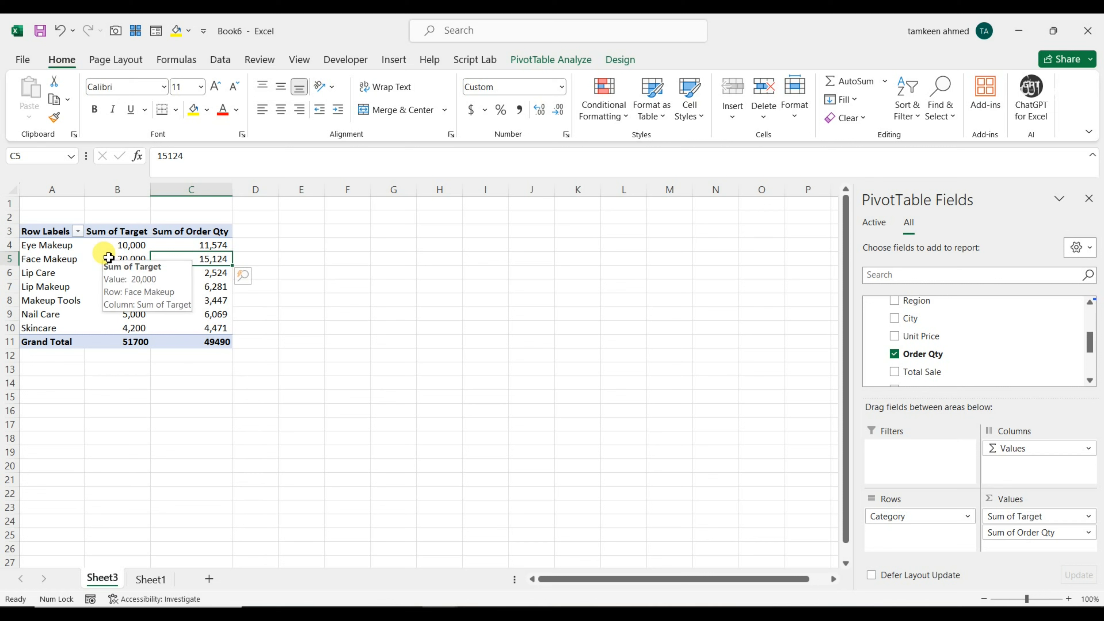
key("Up")
key("Right")
type("=")
key("Left")
key("Left")
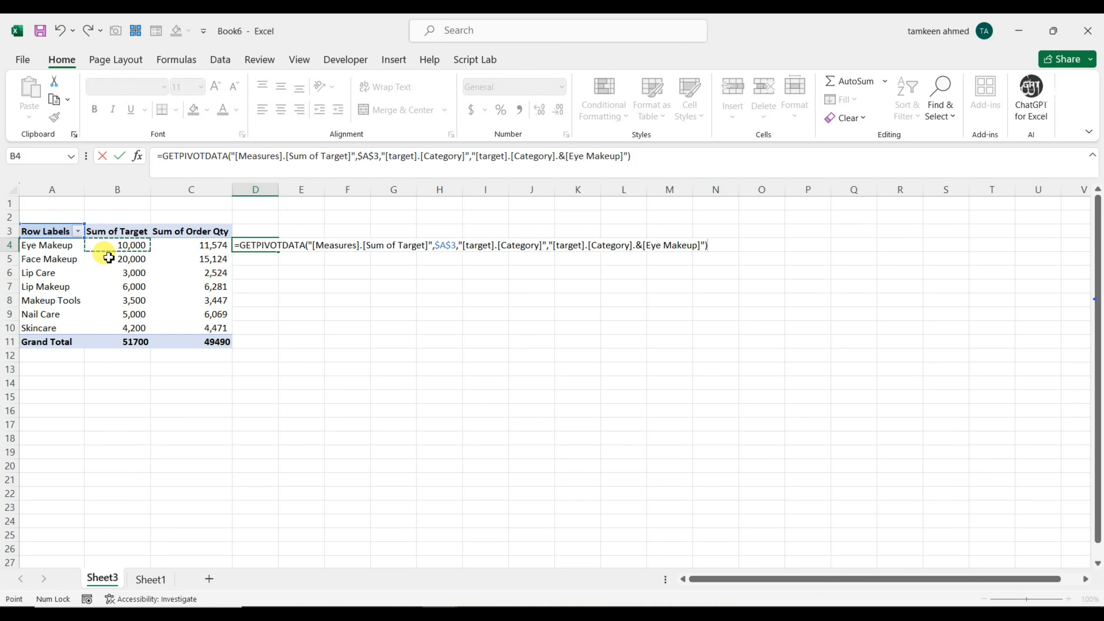
type("-")
key("Left")
key("Return")
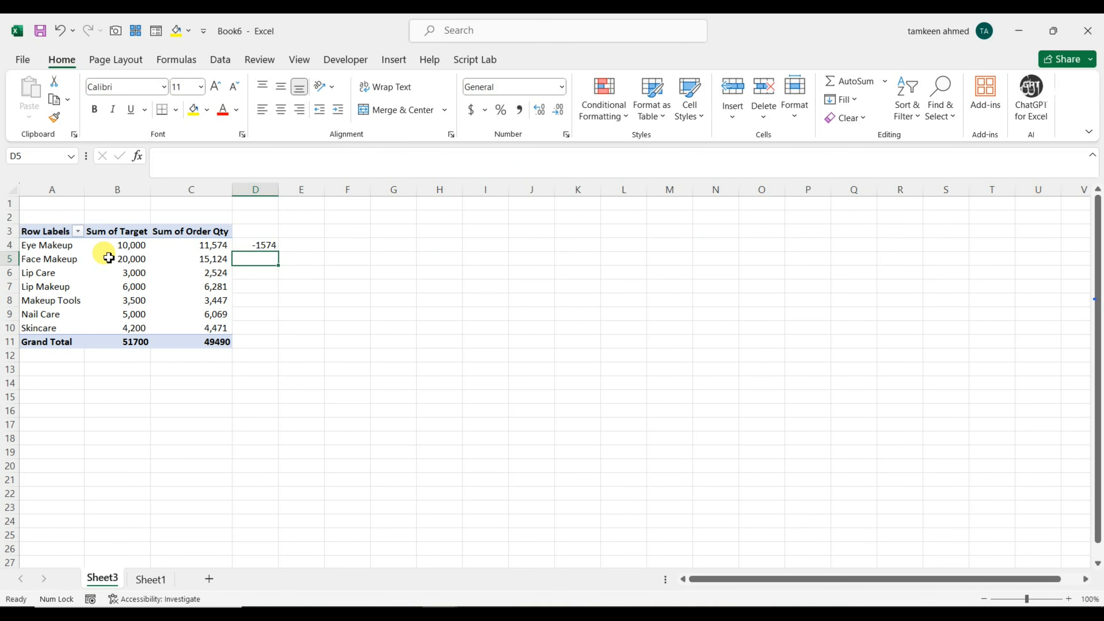
- Clear the subtraction formula from D4 and return to the PivotTable
key("Up")
key("Delete")
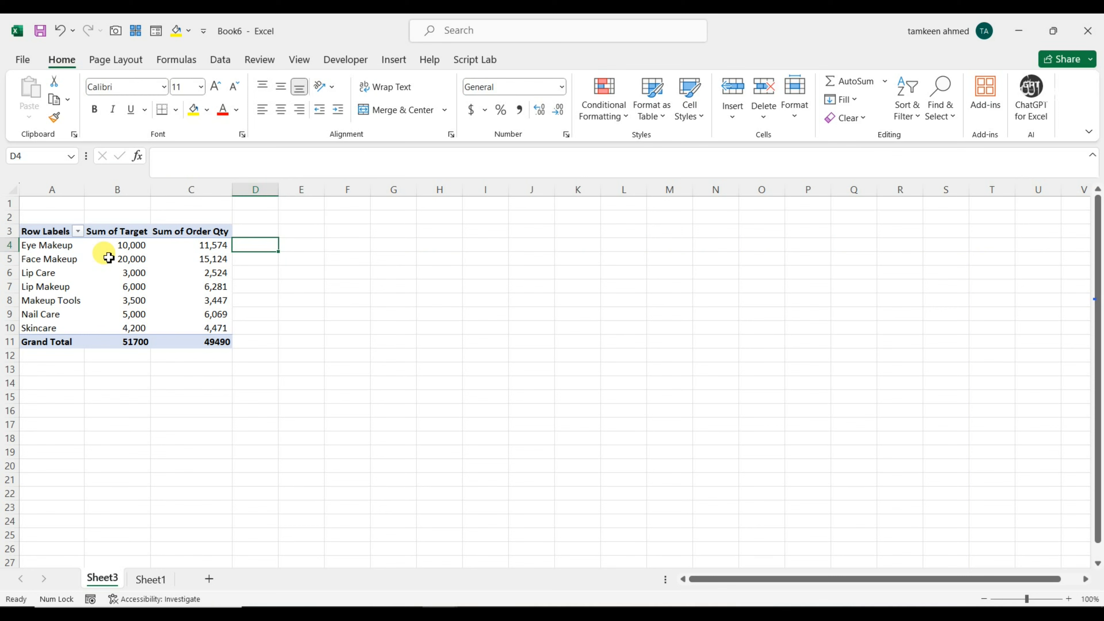
key("Left")
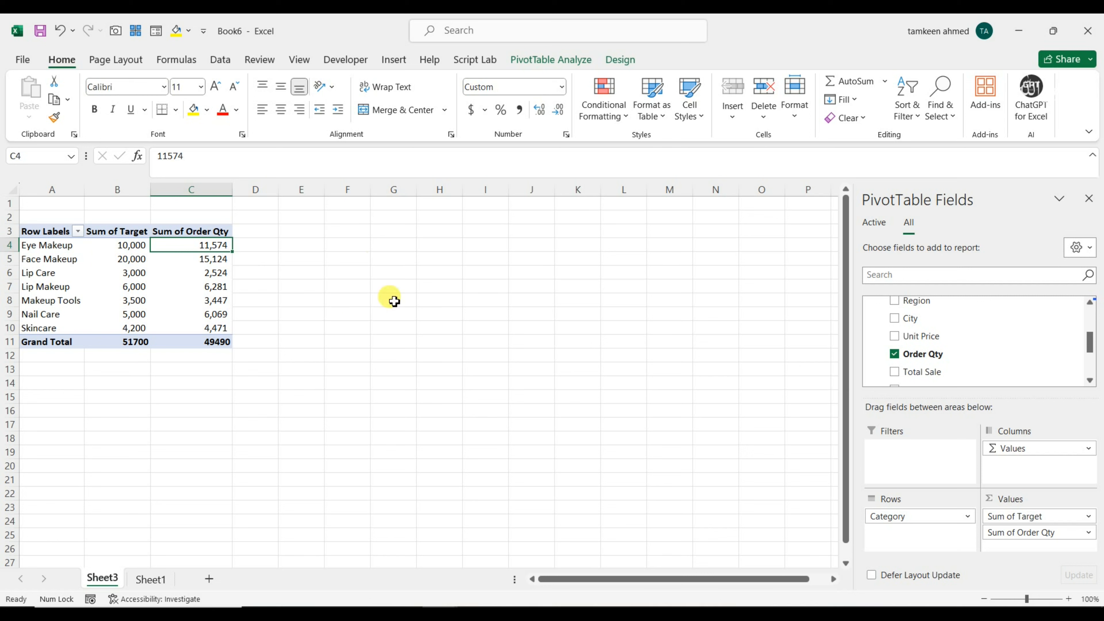
- Start a new measure in the dataset table and name it Diff
scroll(979, 348, "up", 2)
scroll(980, 351, "up", 2)
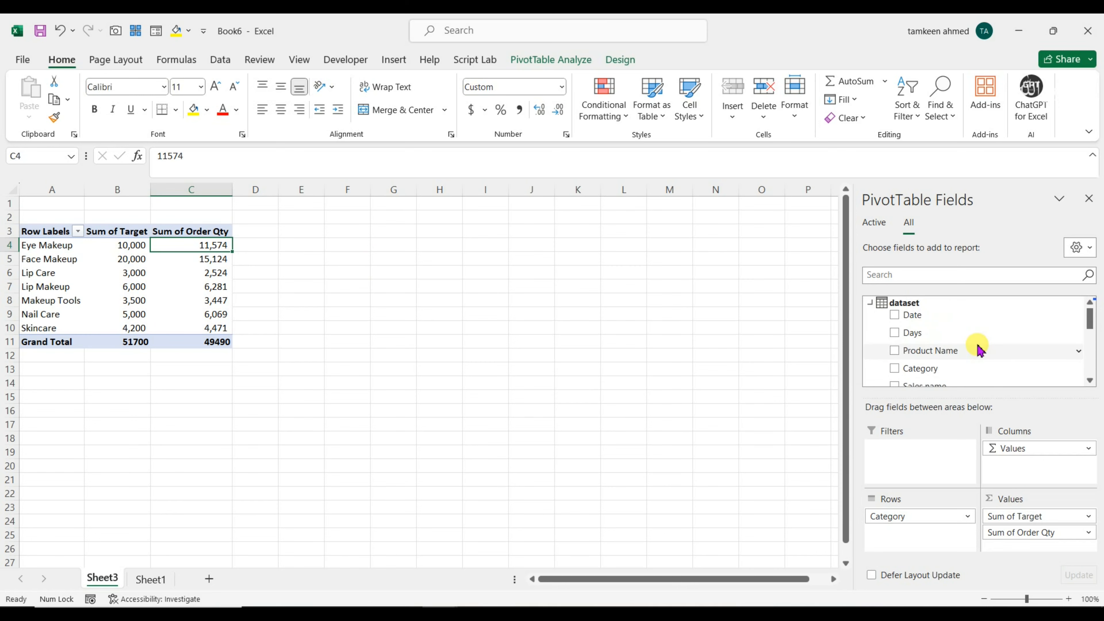
right_click(904, 303)
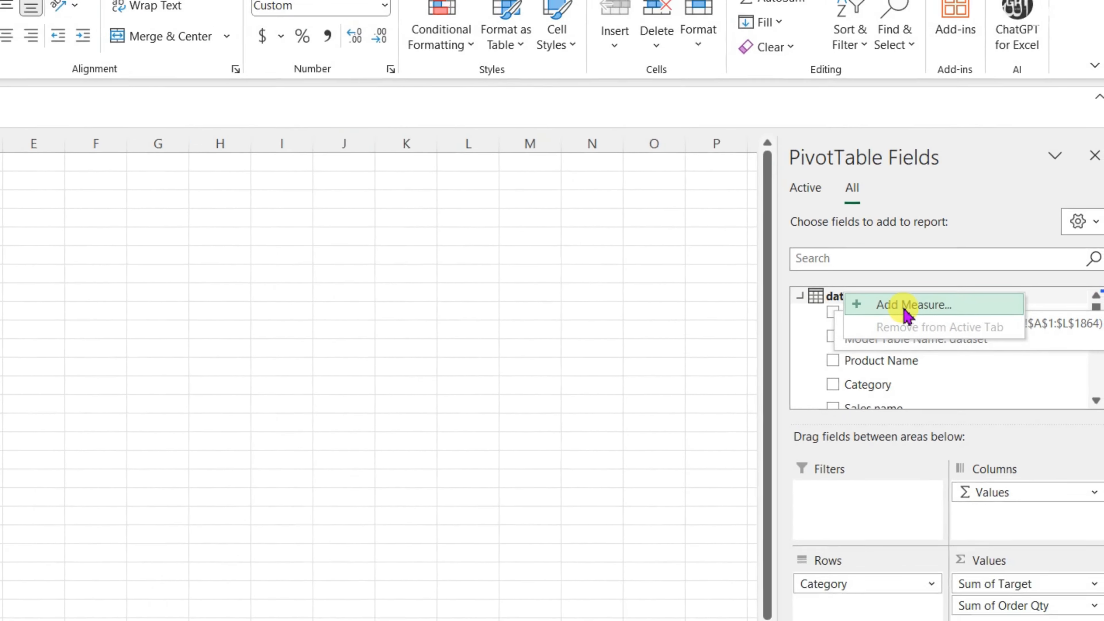
left_click(905, 306)
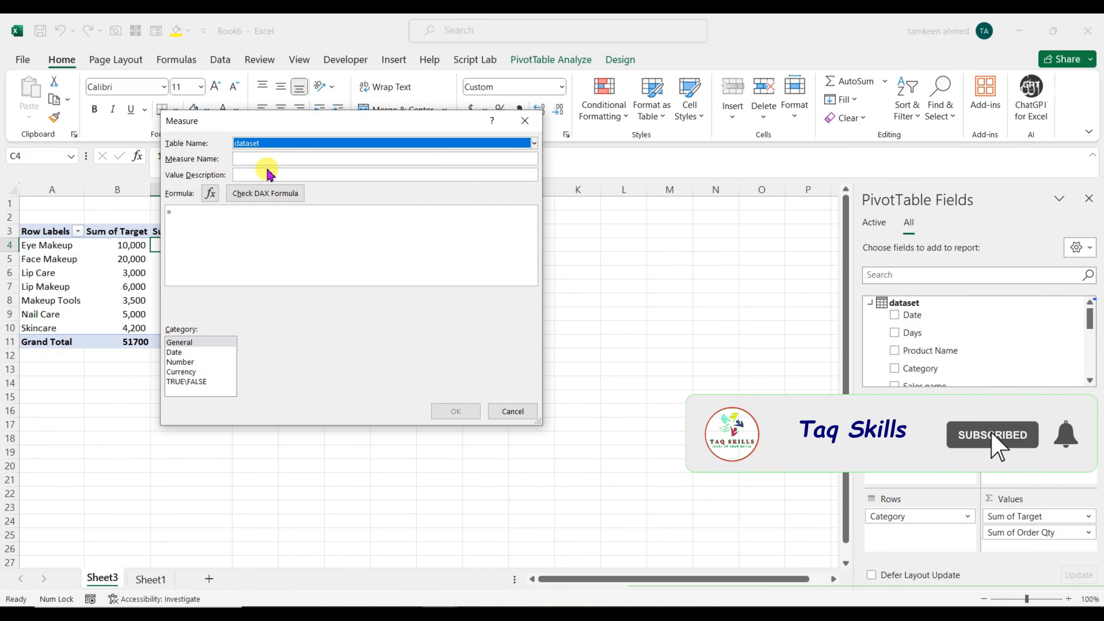
left_click(249, 158)
type("Diff")
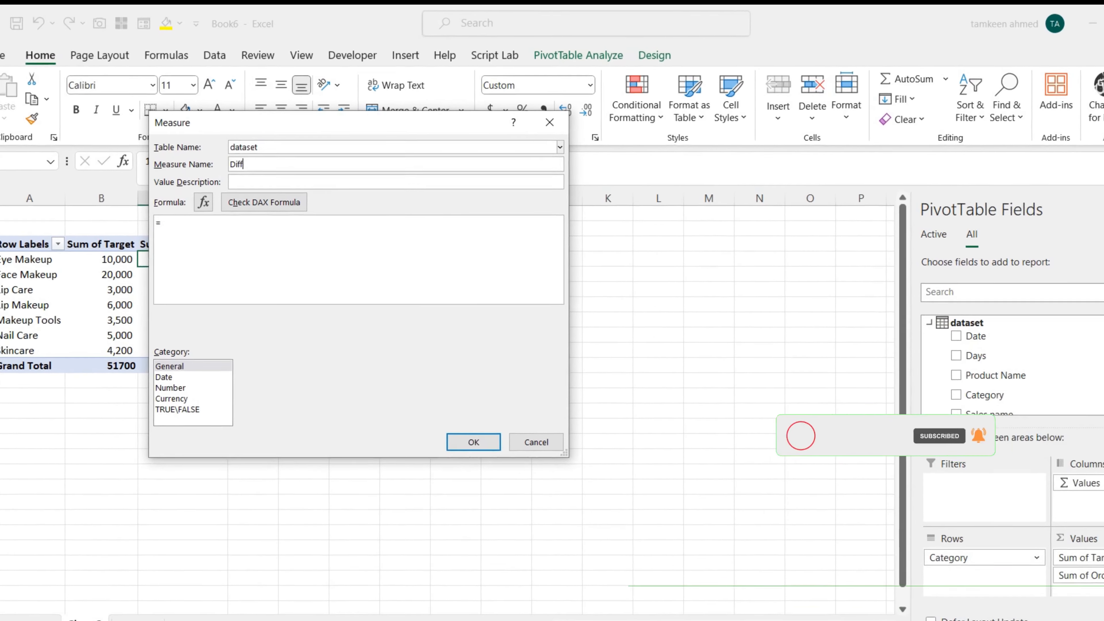
type(".")
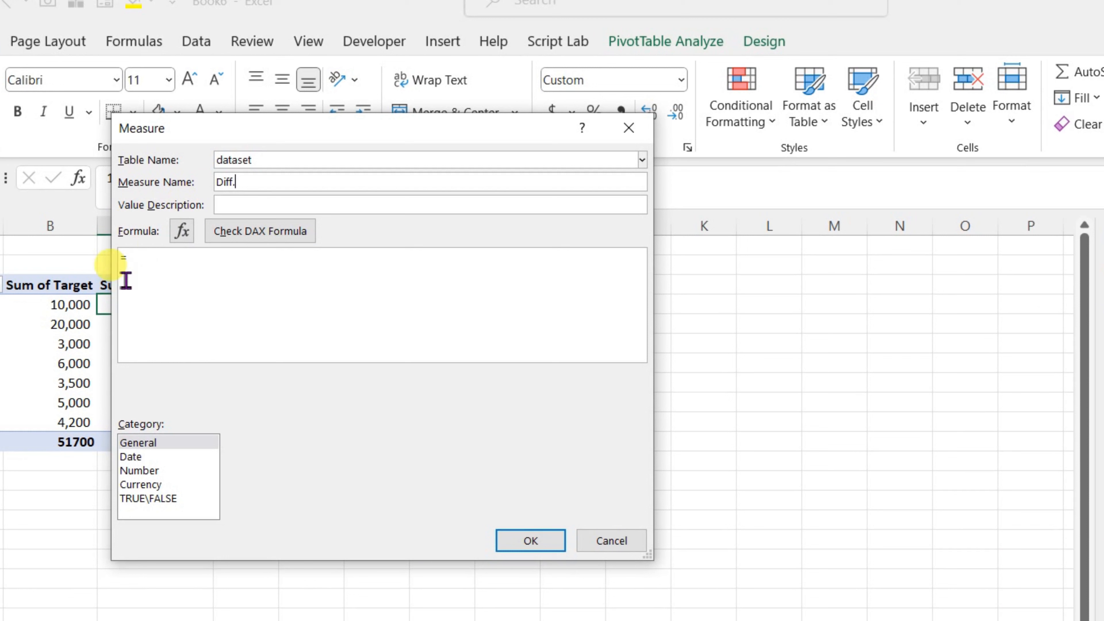
- Define the measure as =[Sum of Target]-[Sum of Order Qty], format it as a decimal number with 0 decimal places, and create it
left_click(144, 258)
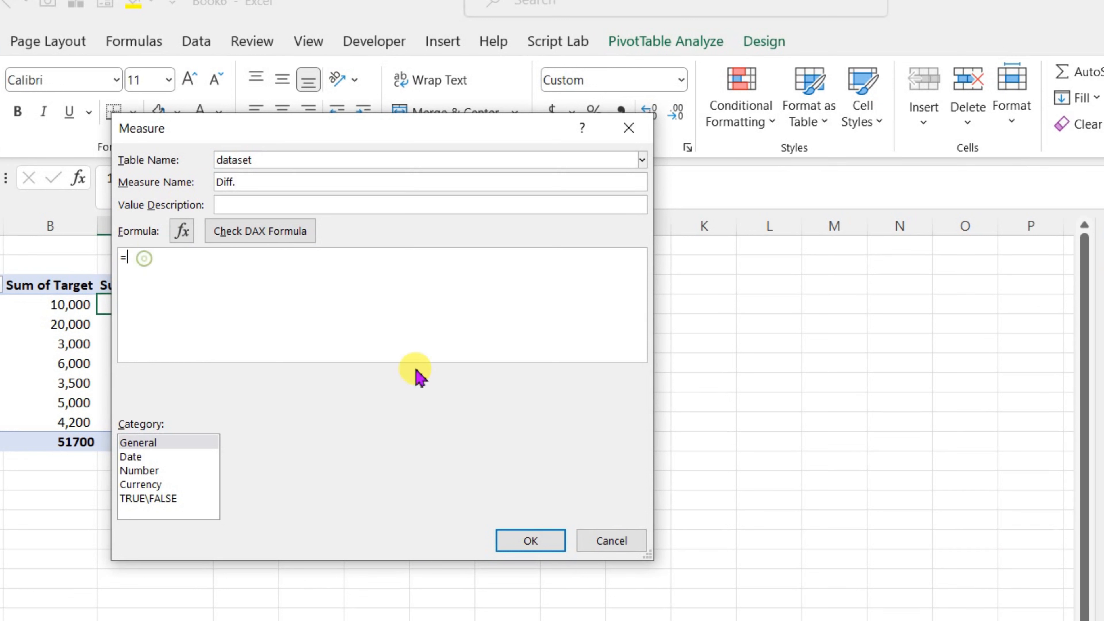
type("[")
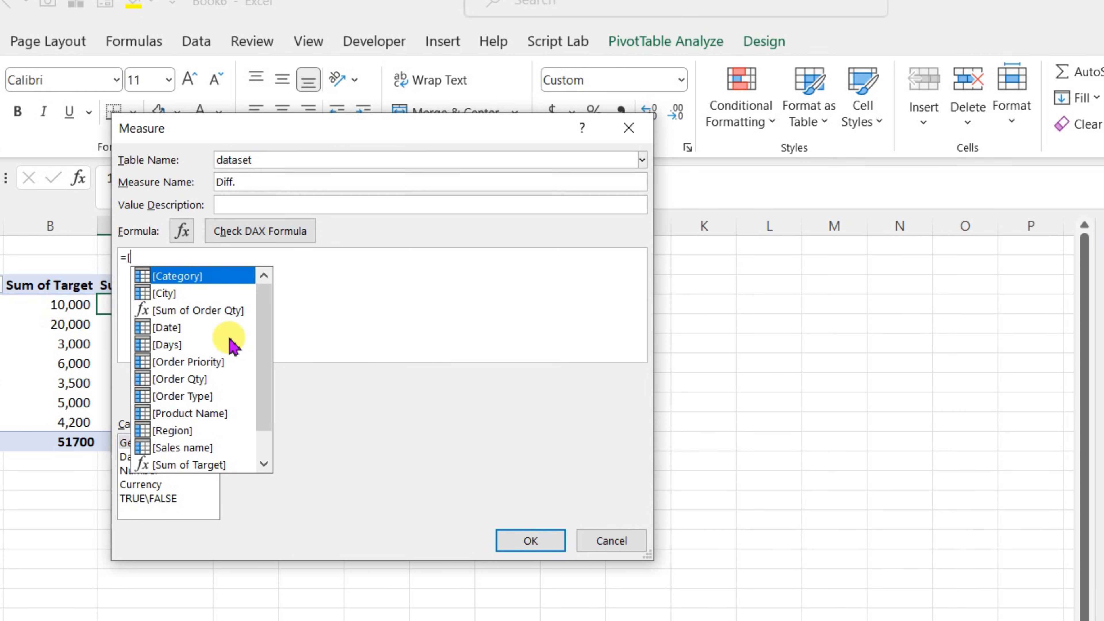
left_click(204, 470)
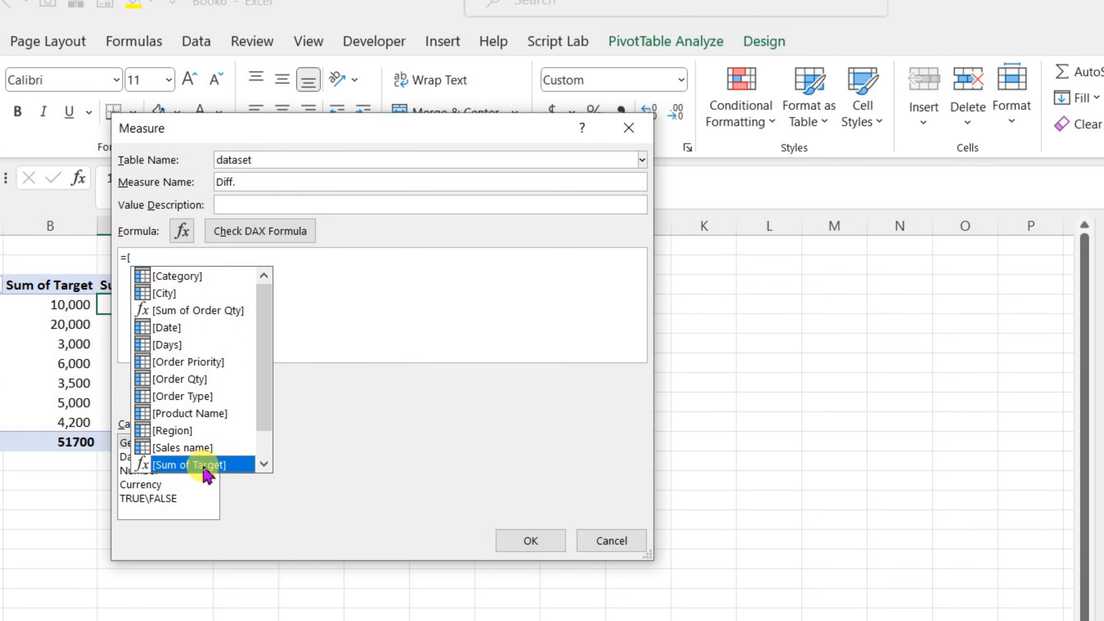
double_click(204, 467)
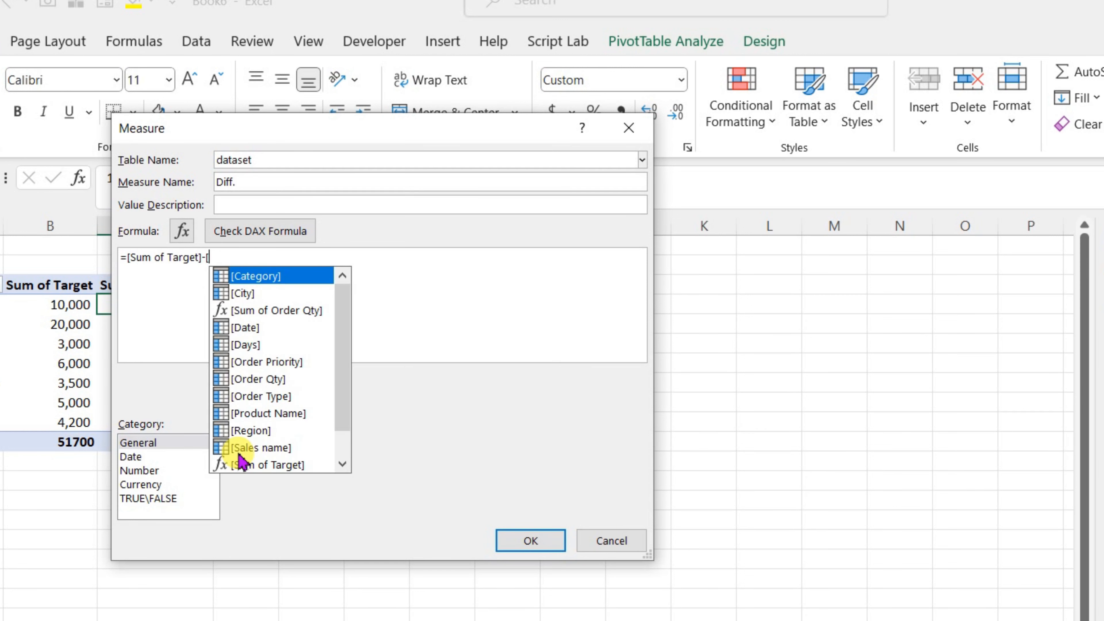
double_click(290, 309)
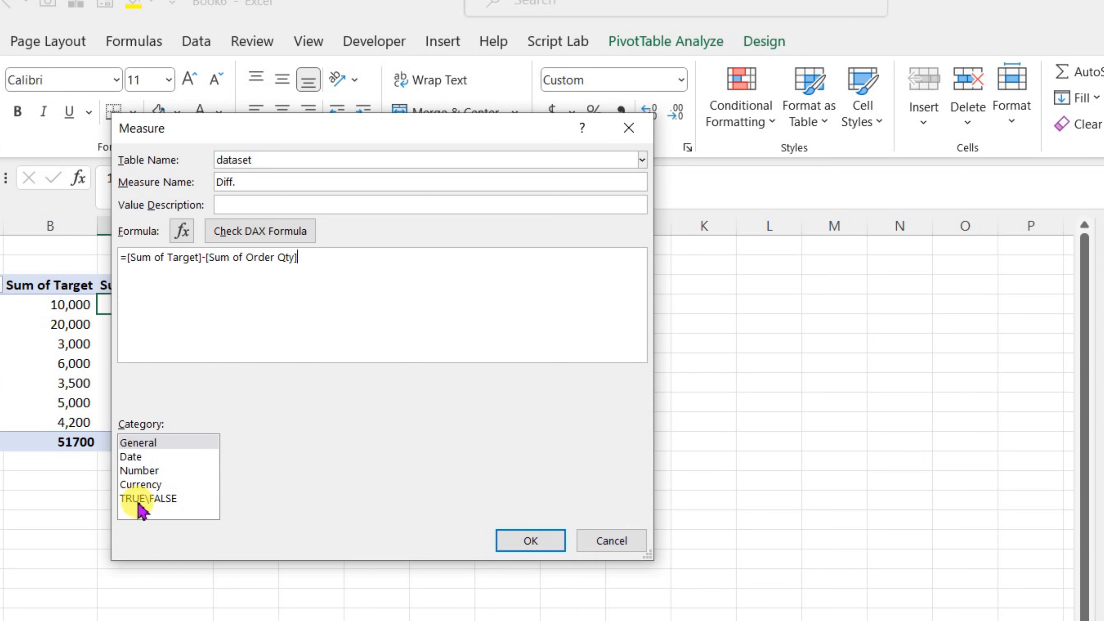
left_click(147, 471)
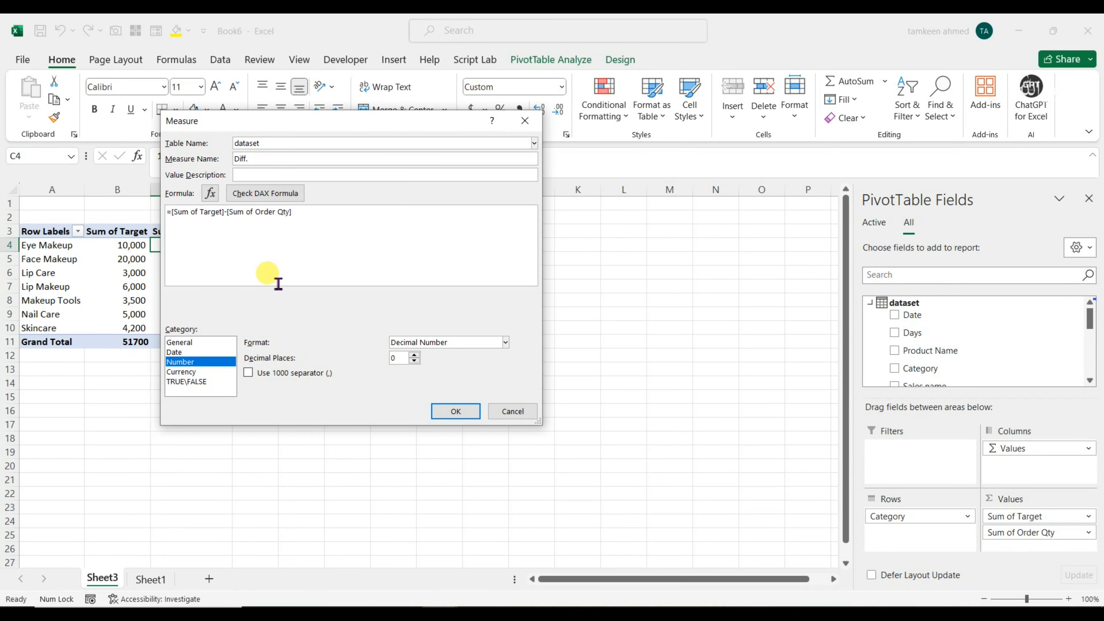
left_click(449, 412)
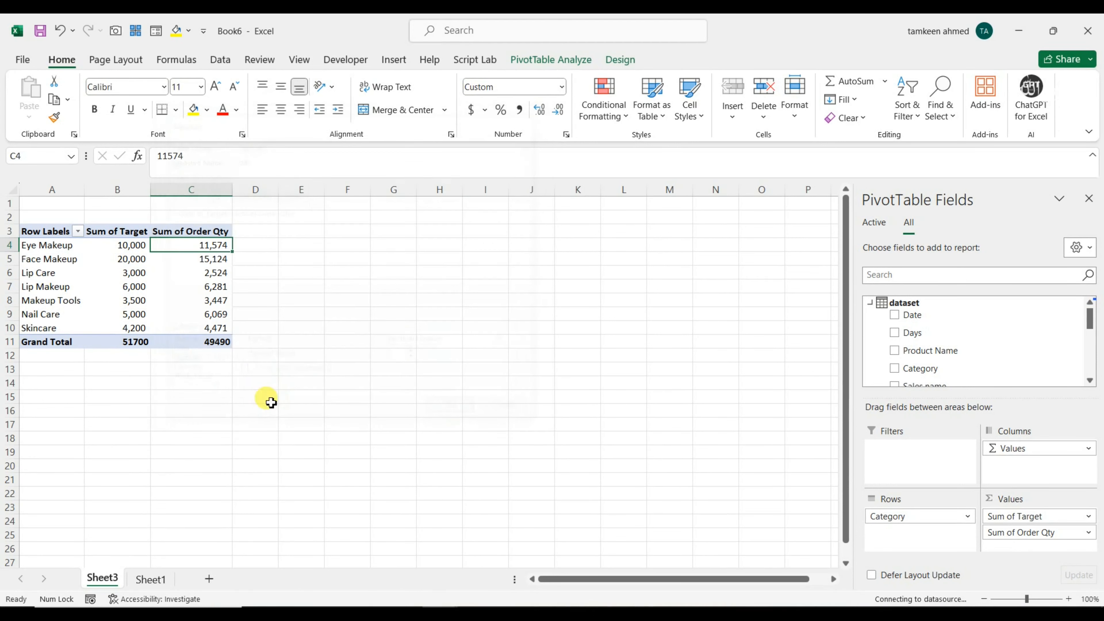
- Add the Diff. measure to the PivotTable's values and review the differences for the individual categories
left_click_drag(1091, 321, 1098, 359)
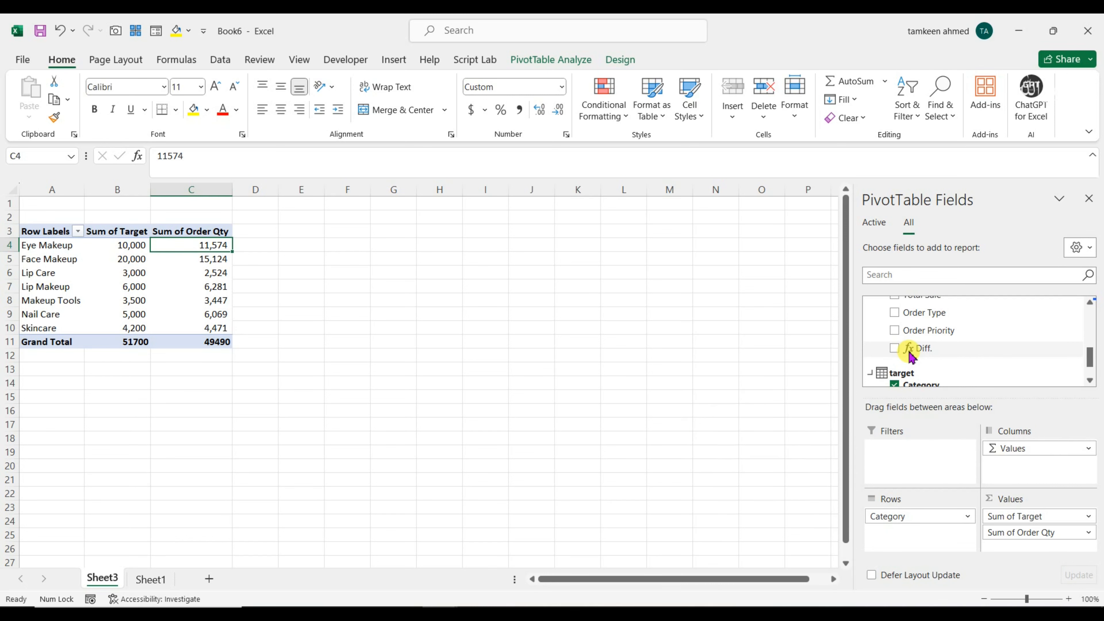
left_click_drag(923, 350, 1042, 535)
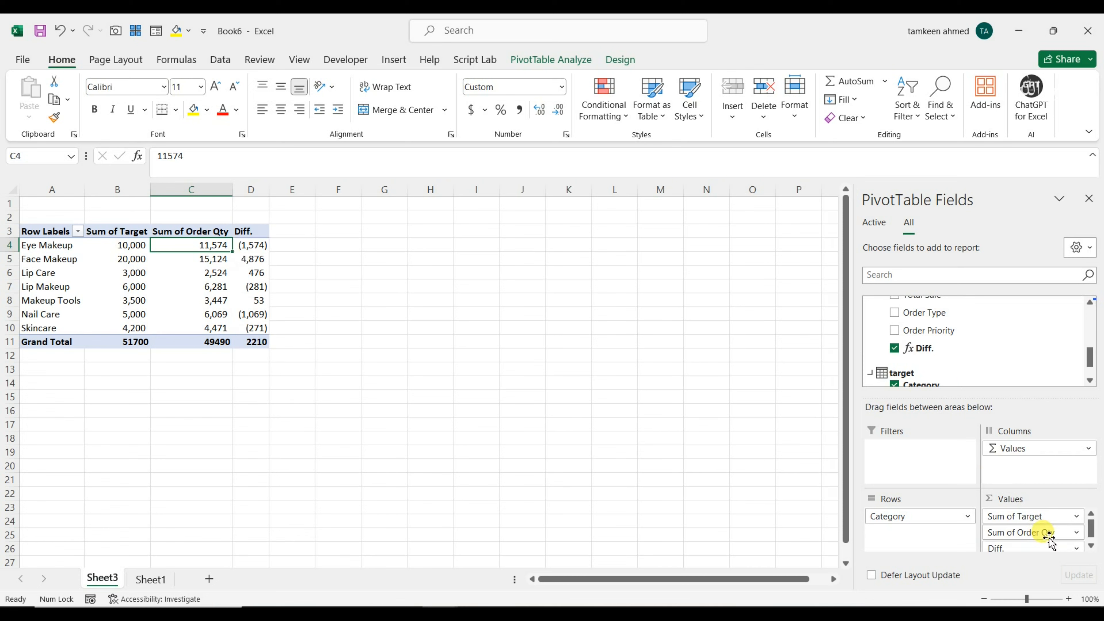
left_click(189, 285)
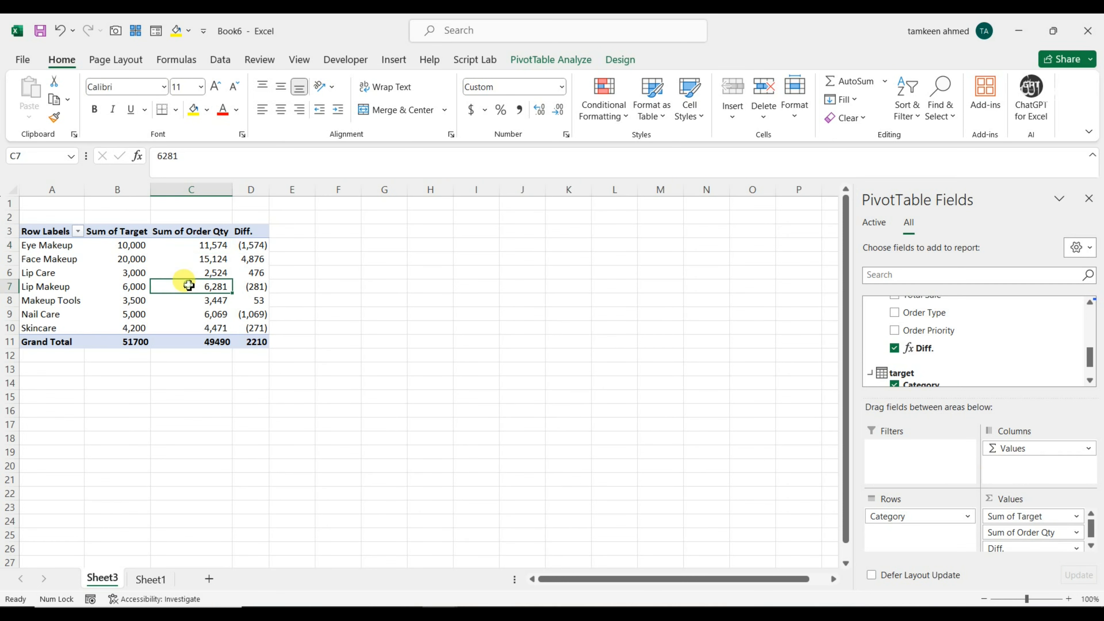
left_click(259, 245)
left_click(253, 313)
left_click(253, 328)
left_click(257, 260)
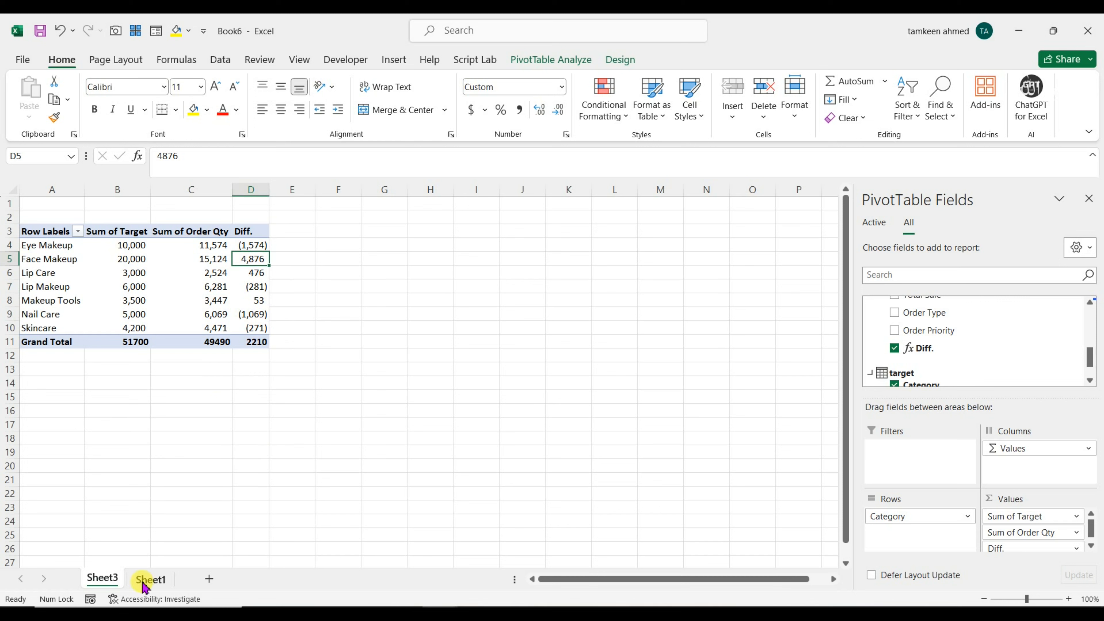
left_click(126, 246)
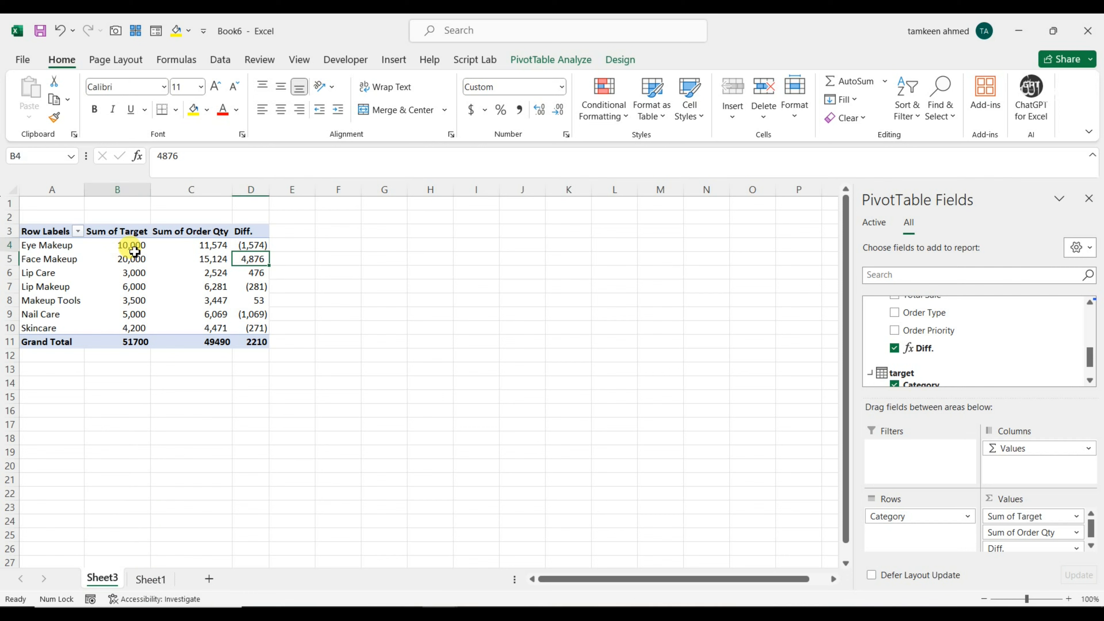
- Set Eye Makeup's target to 12000 in the target table on Sheet1
left_click(150, 580)
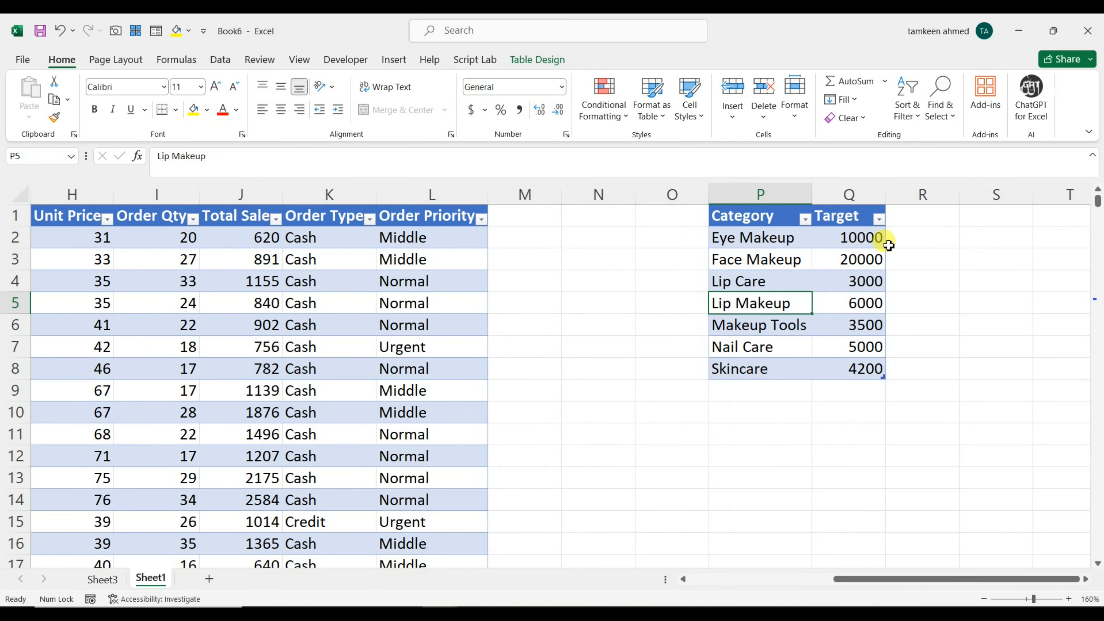
left_click(851, 237)
type("12")
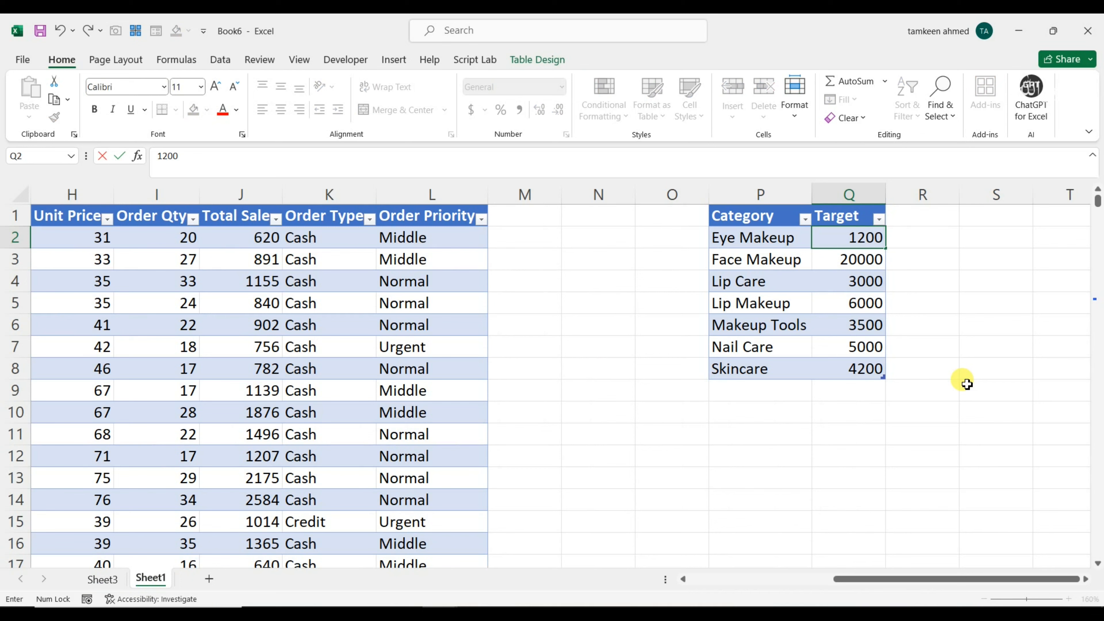
type("000")
key("Return")
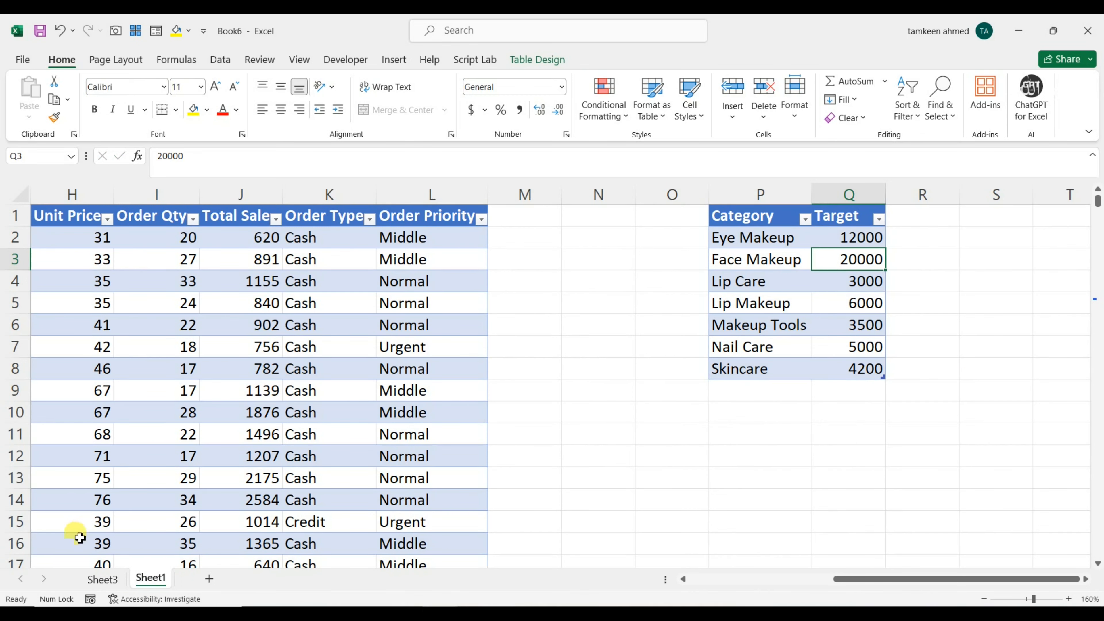
- Refresh the PivotTable on Sheet3 and check Eye Makeup's difference
left_click(111, 581)
right_click(112, 295)
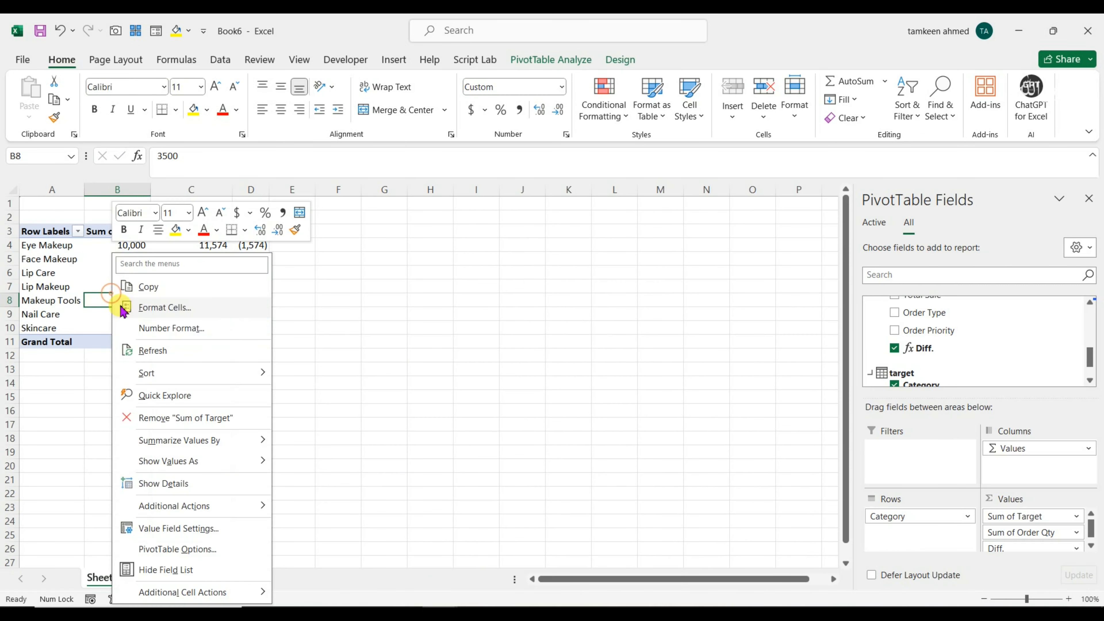
left_click(168, 351)
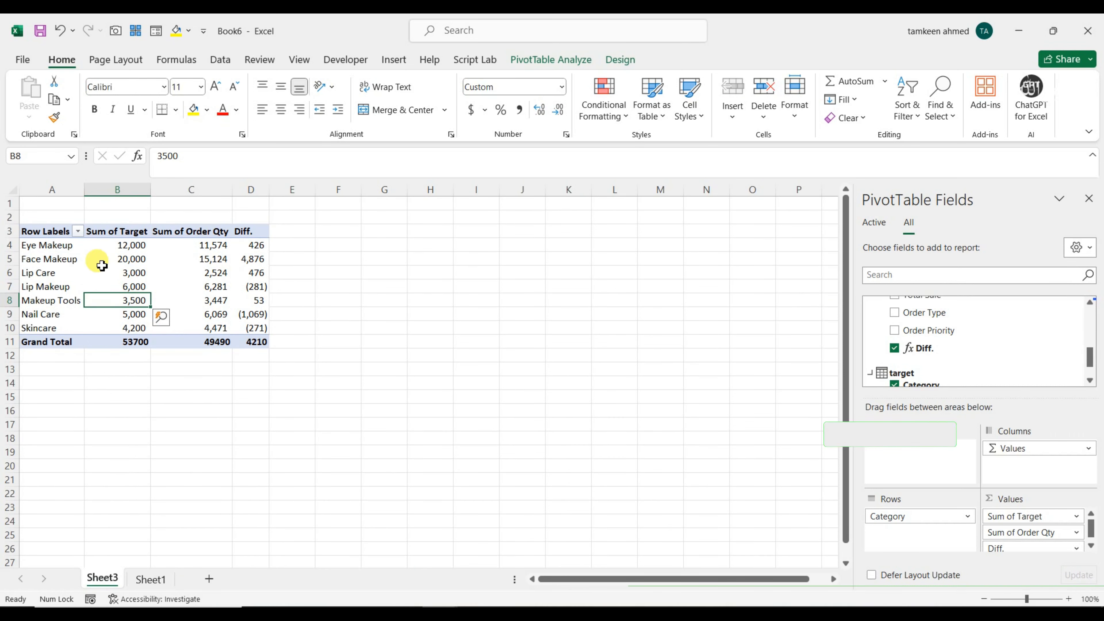
left_click(256, 245)
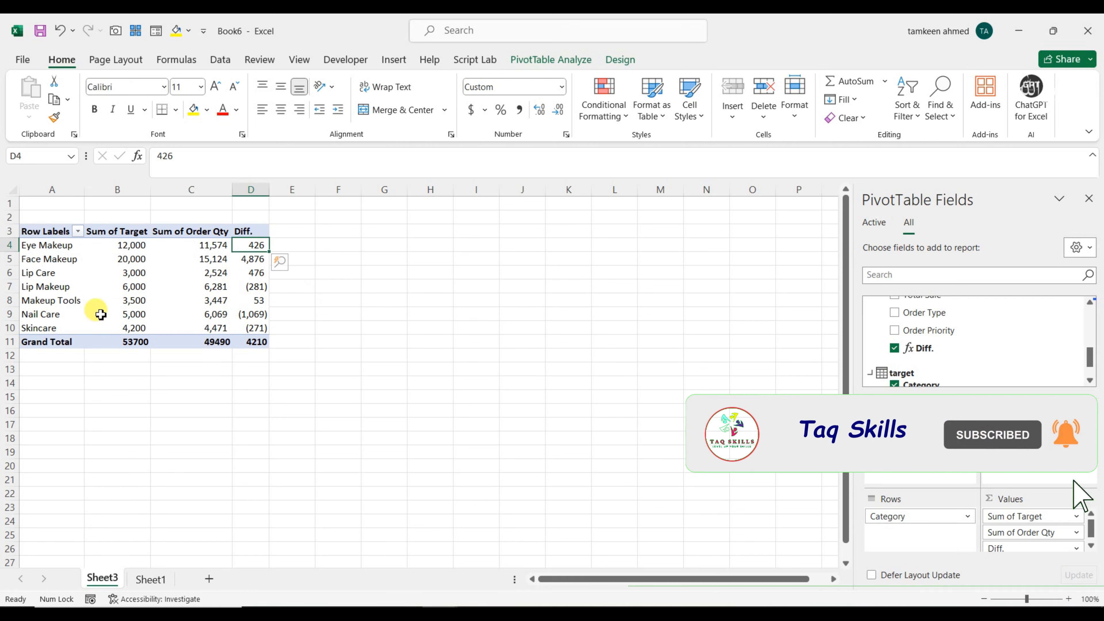